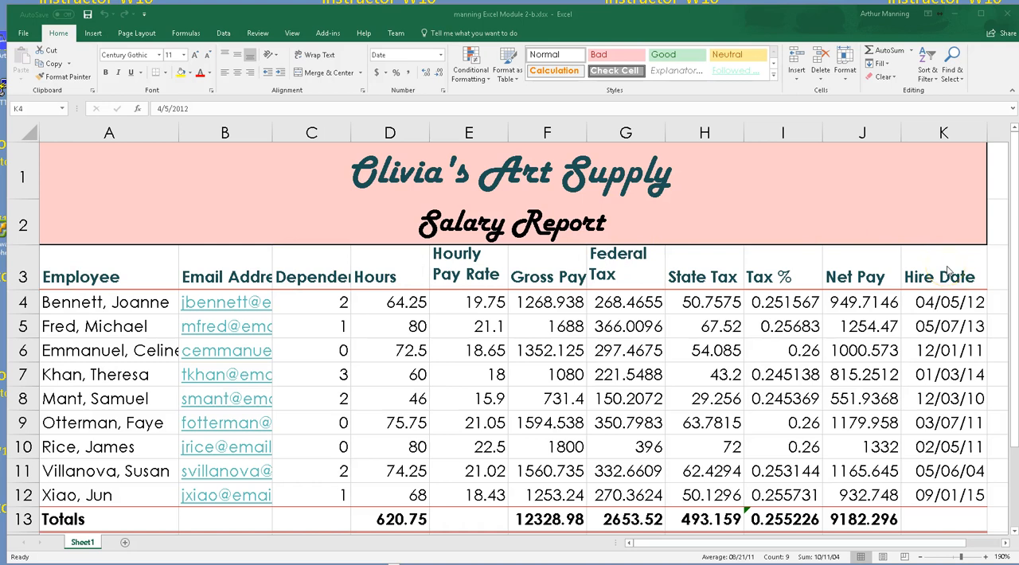
# Review the hire dates, the row 3 column headings, and the Highest, Lowest and Average rows of the salary report
pyautogui.hotkey('ctrl', 'shift', 'Down')
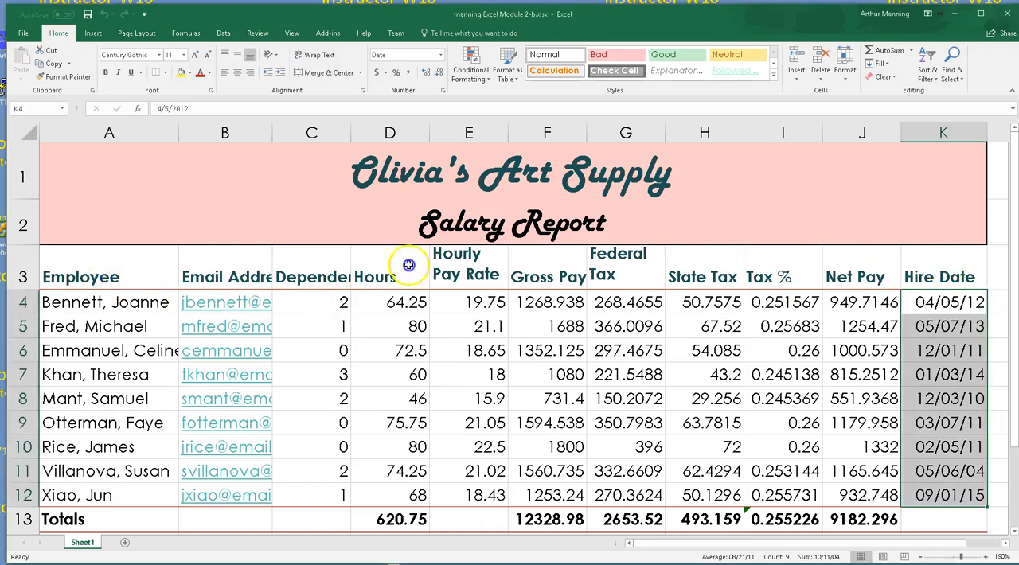
pyautogui.moveTo(907, 273); pyautogui.dragTo(118, 282)
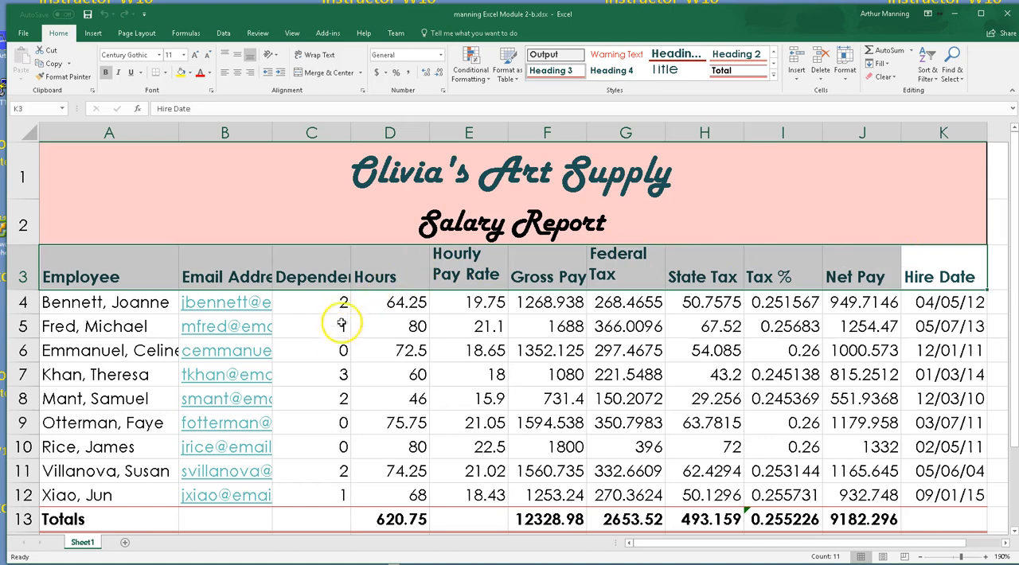
pyautogui.scroll(-2, 341, 327)
pyautogui.moveTo(76, 339); pyautogui.dragTo(98, 375)
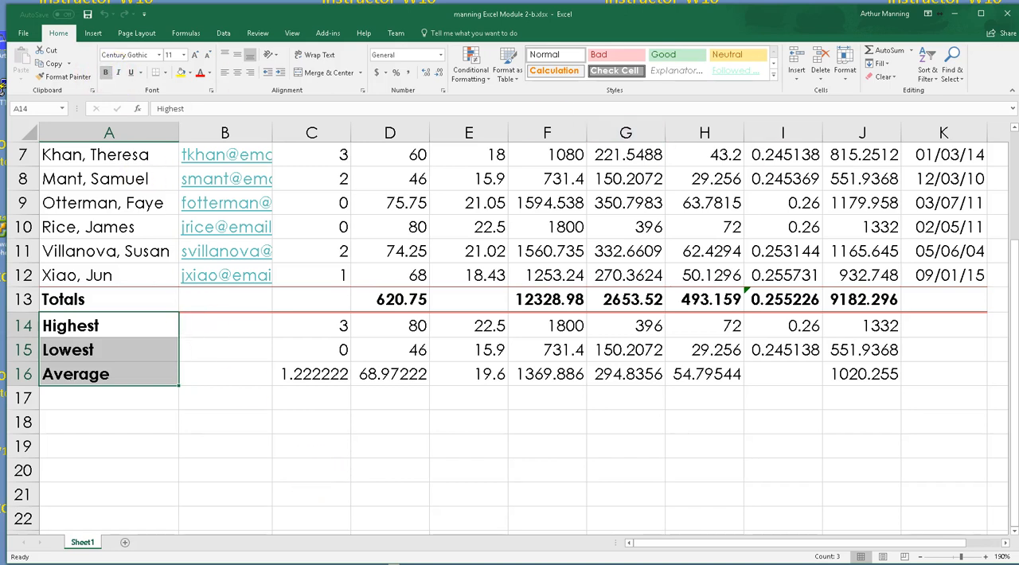
pyautogui.scroll(-2, 978, 289)
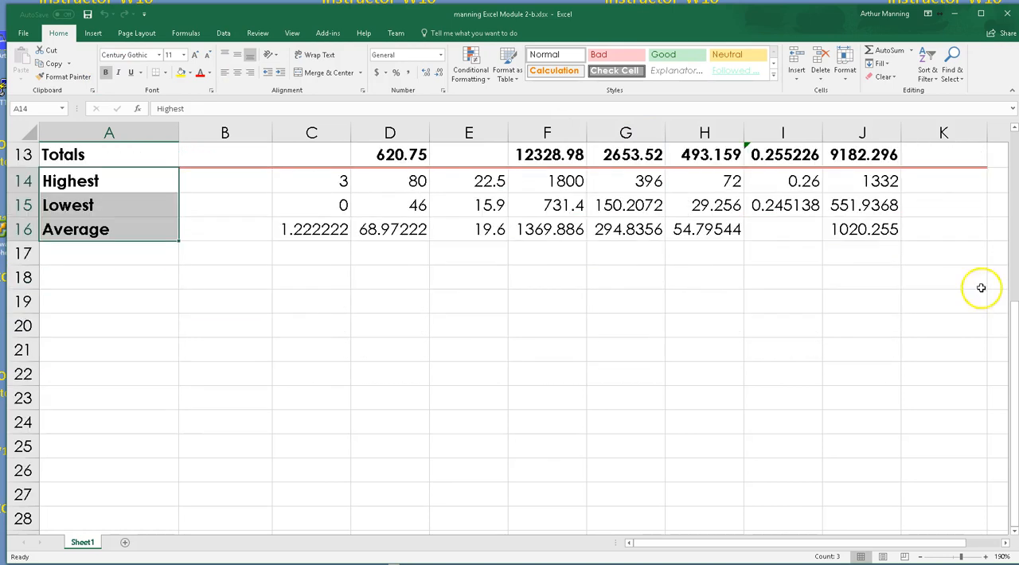
pyautogui.scroll(4, 979, 289)
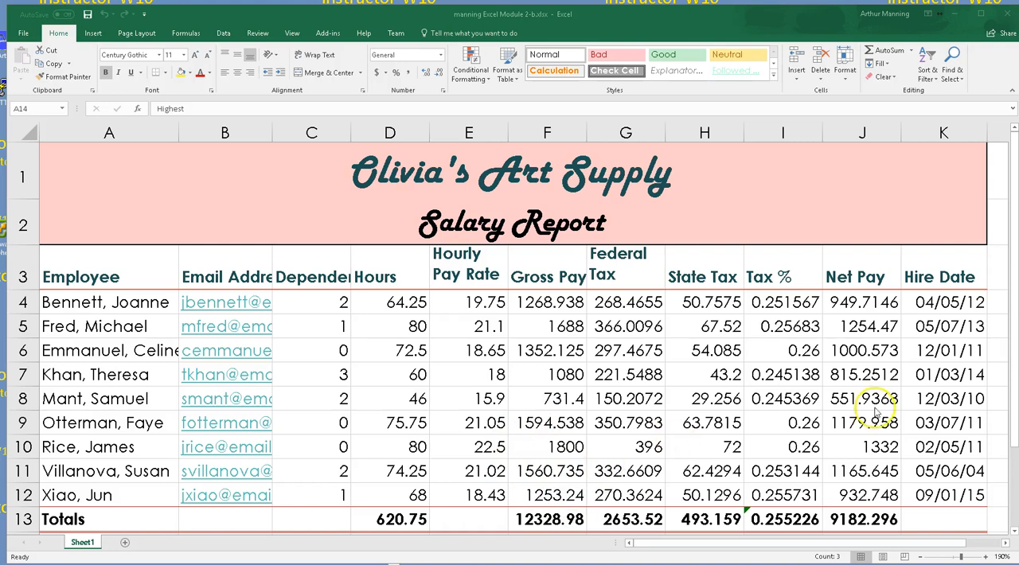
# Format the hire dates in K4:K12 as Short Date
pyautogui.click(942, 303)
pyautogui.moveTo(942, 303); pyautogui.dragTo(967, 496)
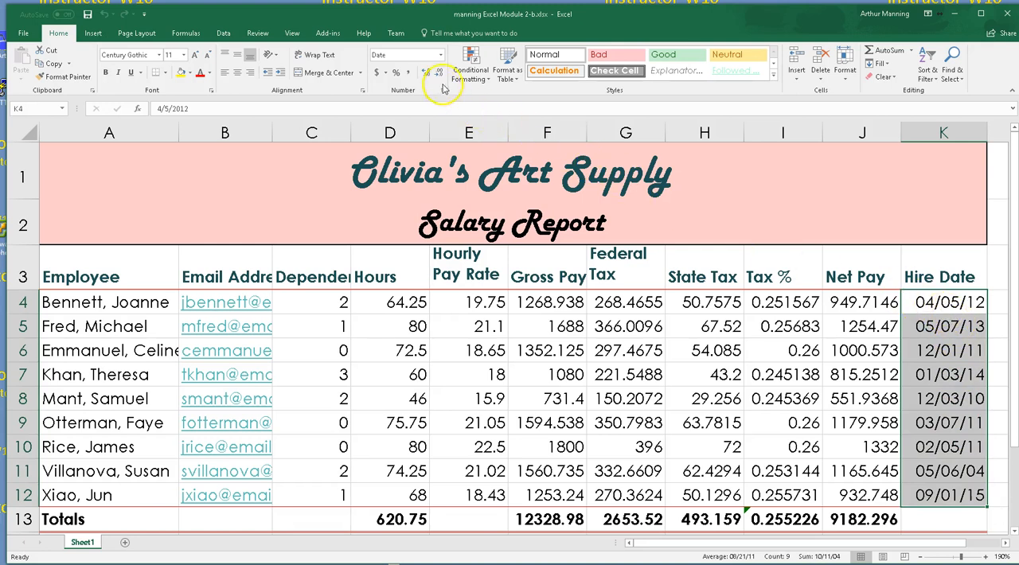
pyautogui.click(442, 58)
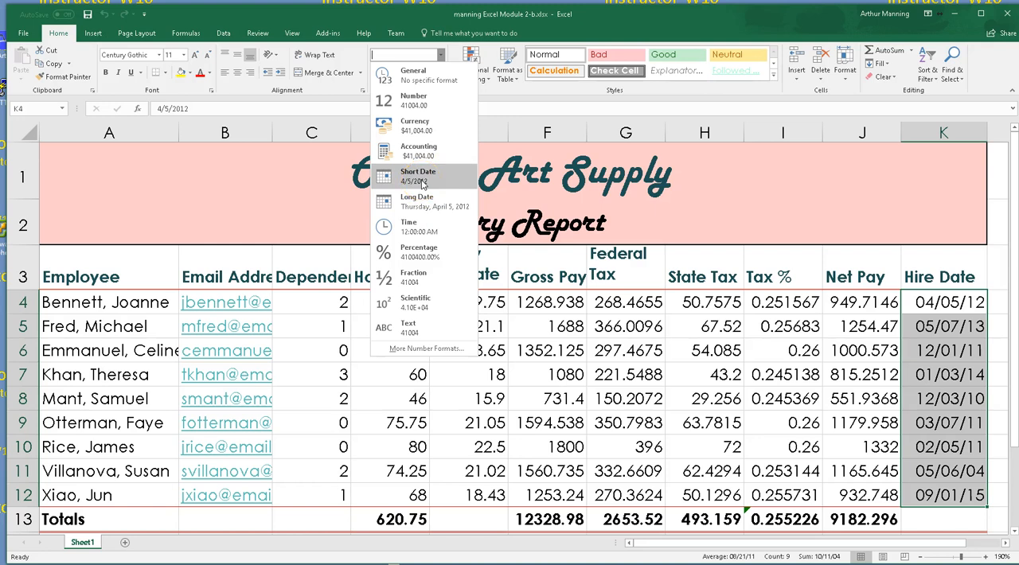
pyautogui.click(424, 184)
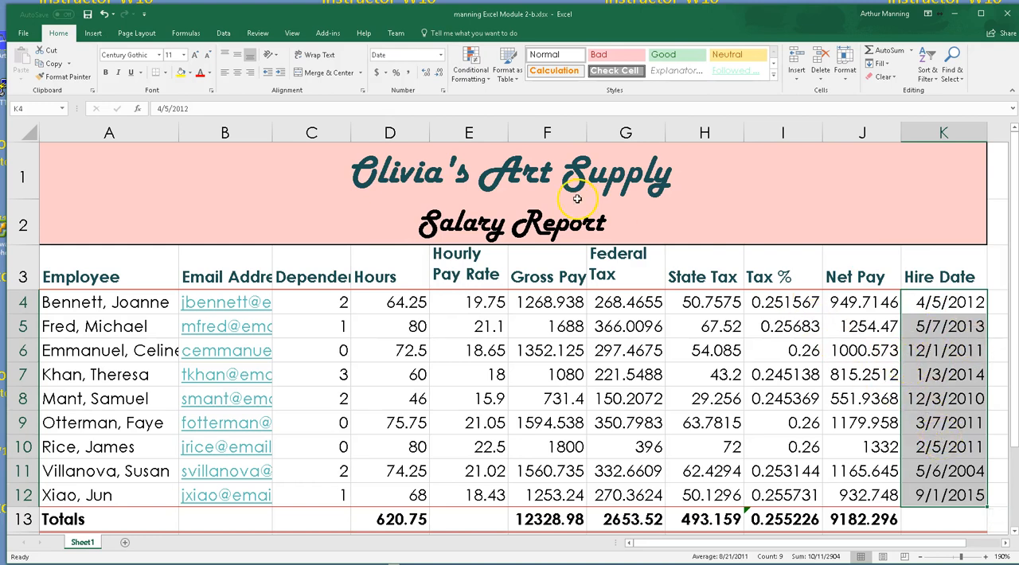
# Apply the 03/14/12 date type to the selected hire dates in K4:K12
pyautogui.click(440, 55)
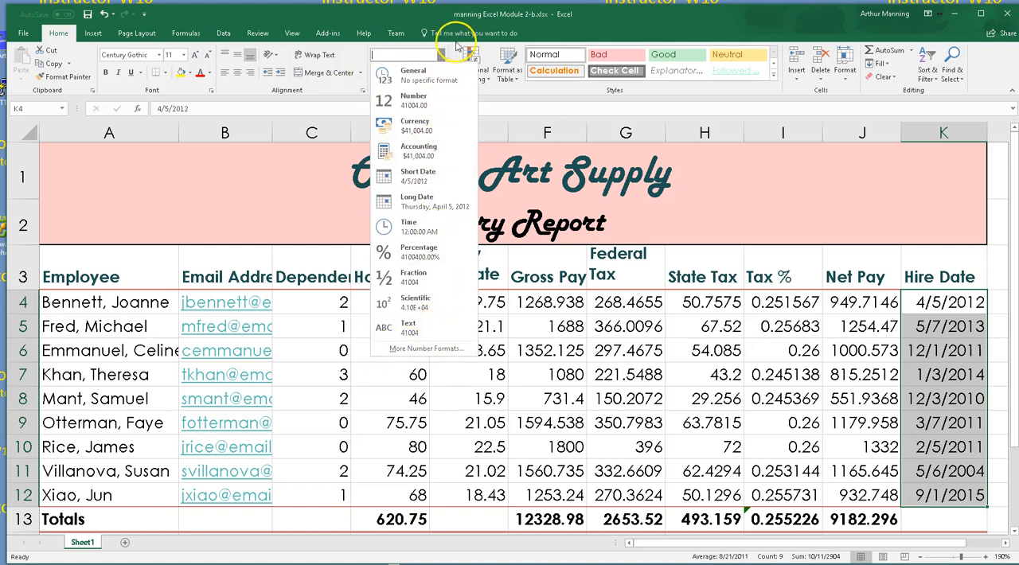
pyautogui.click(542, 101)
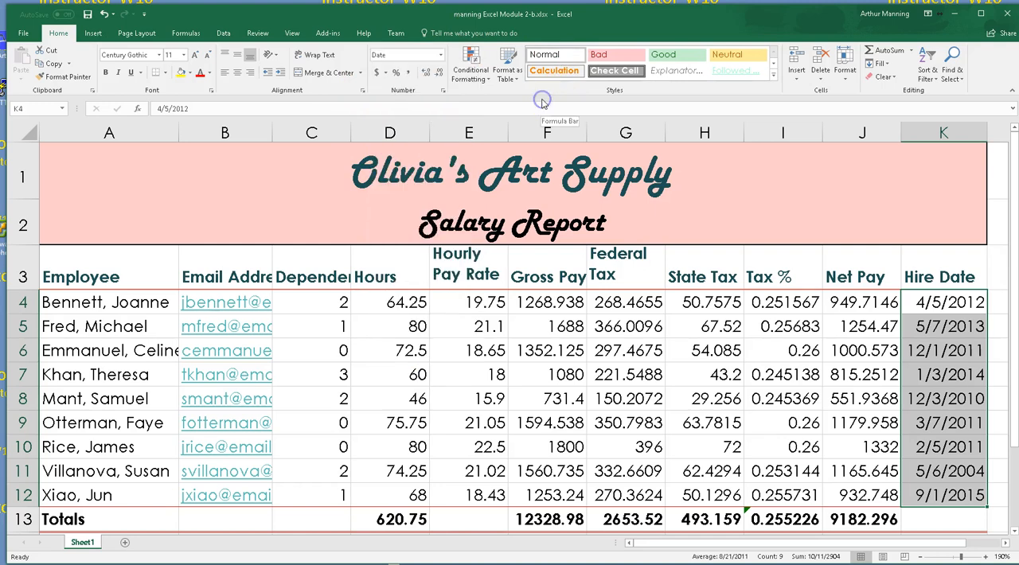
pyautogui.click(443, 91)
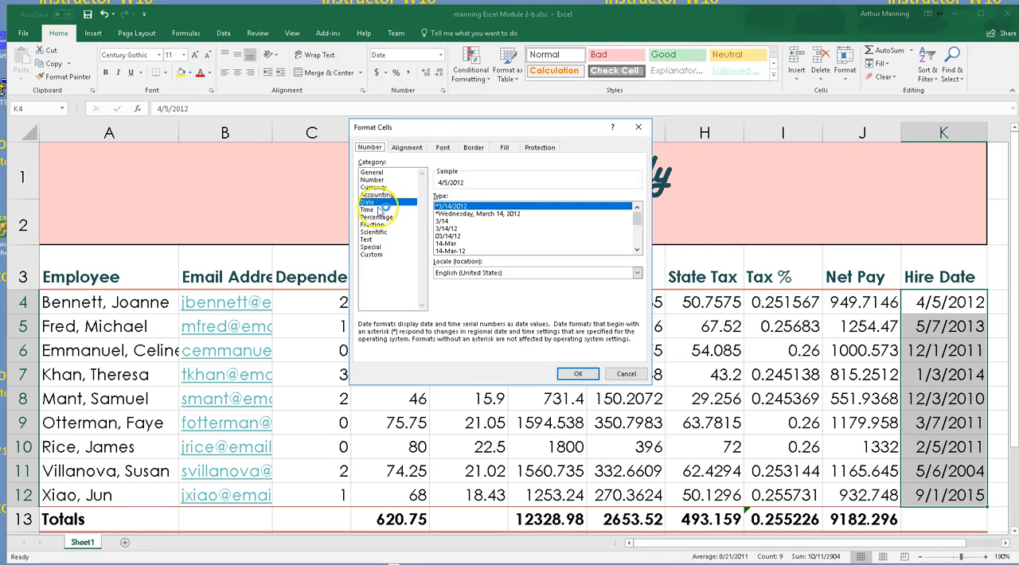
pyautogui.click(449, 236)
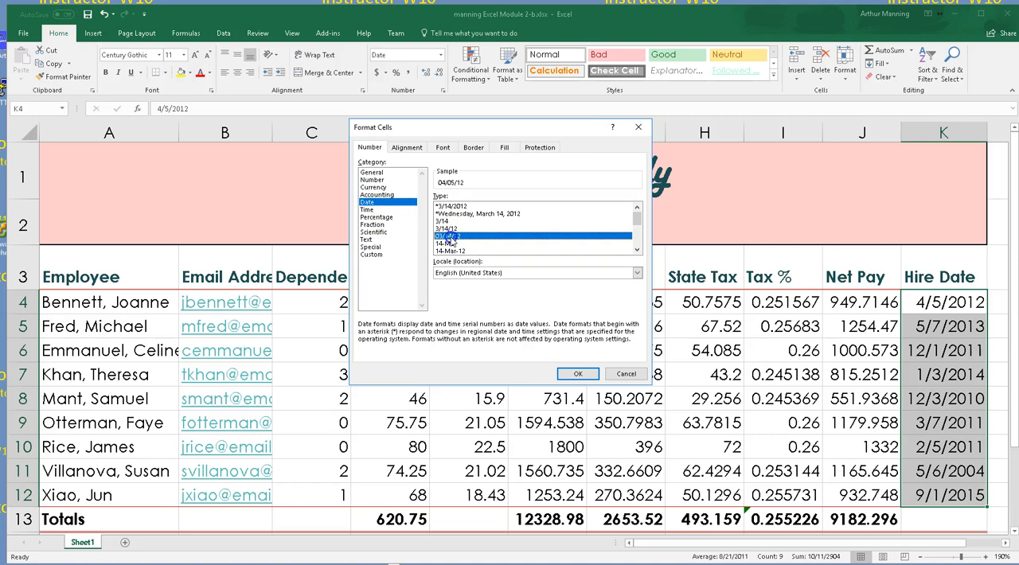
pyautogui.doubleClick(449, 239)
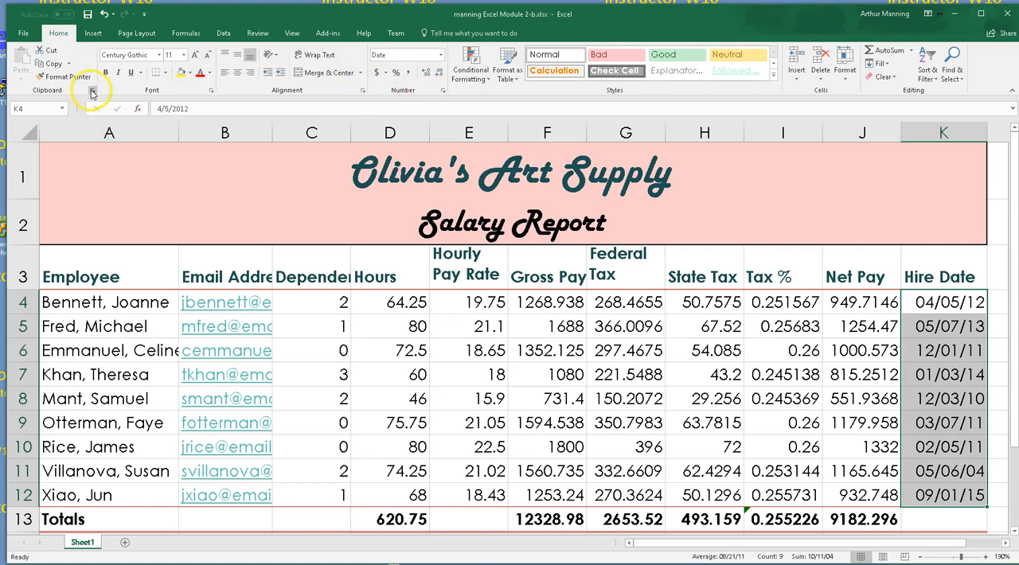
# Examine the number, alignment, font, border, fill and protection settings available for formatting the selected cells
pyautogui.click(211, 92)
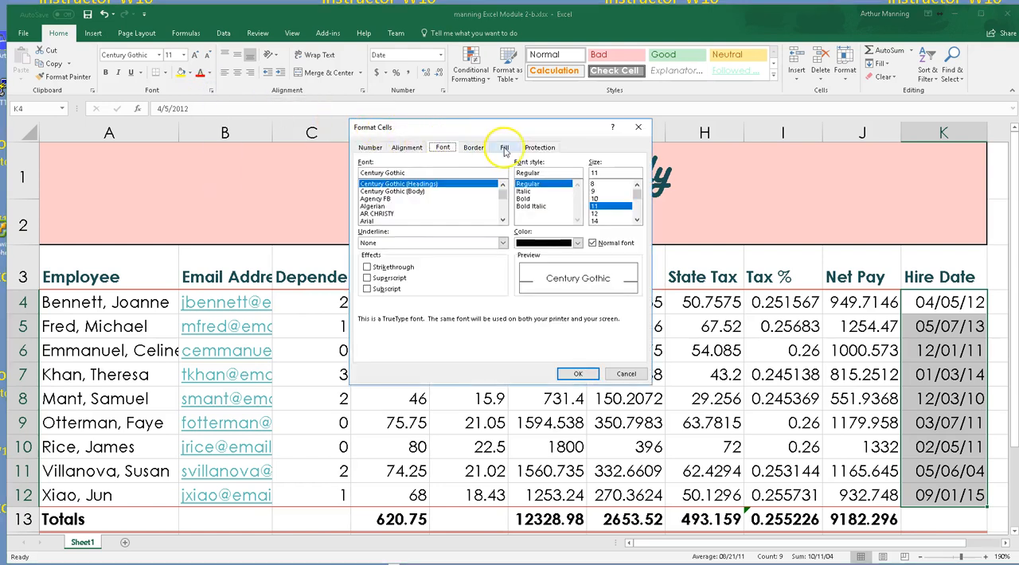
pyautogui.click(371, 148)
pyautogui.click(406, 148)
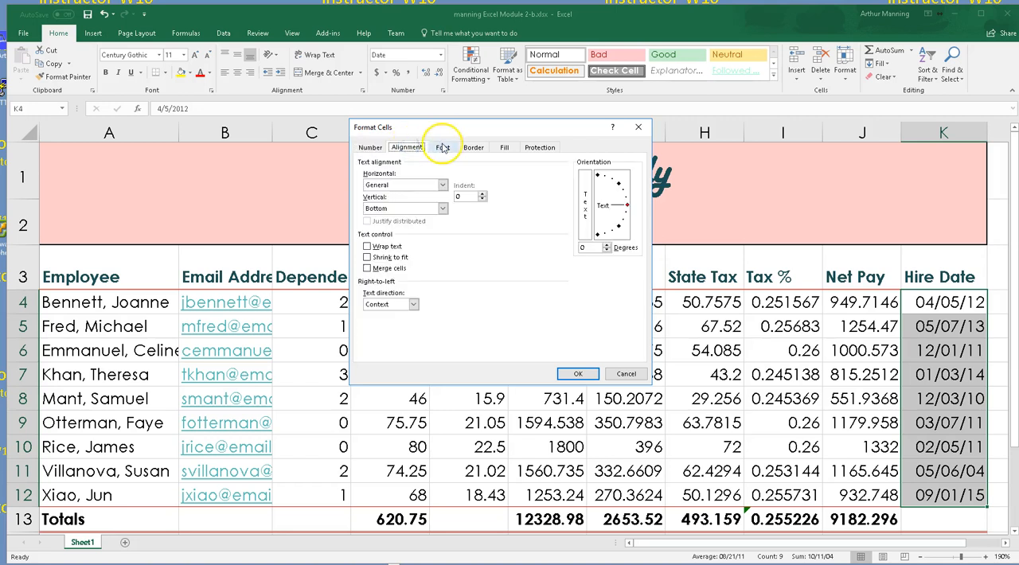
pyautogui.click(443, 147)
pyautogui.click(473, 148)
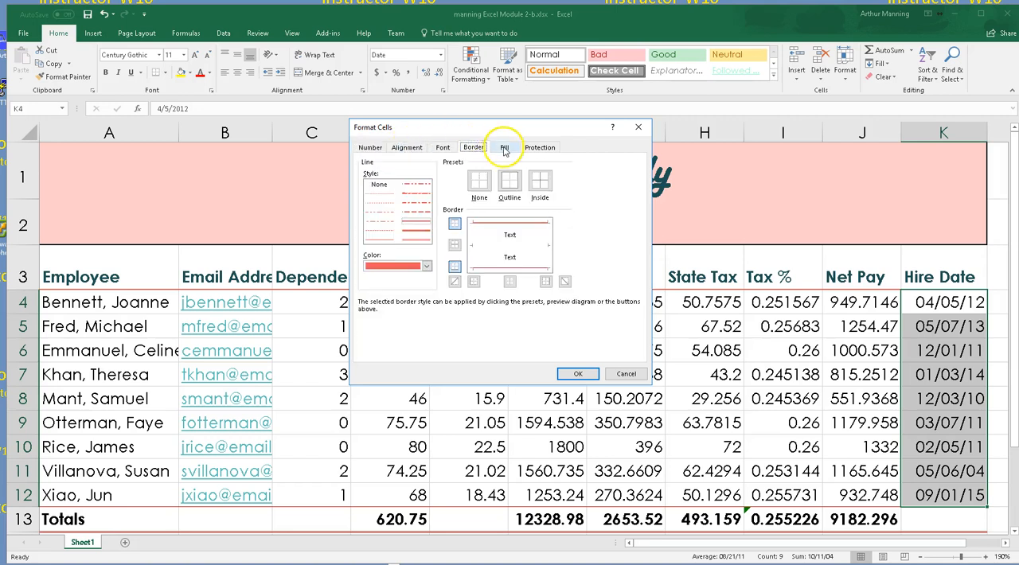
pyautogui.click(504, 149)
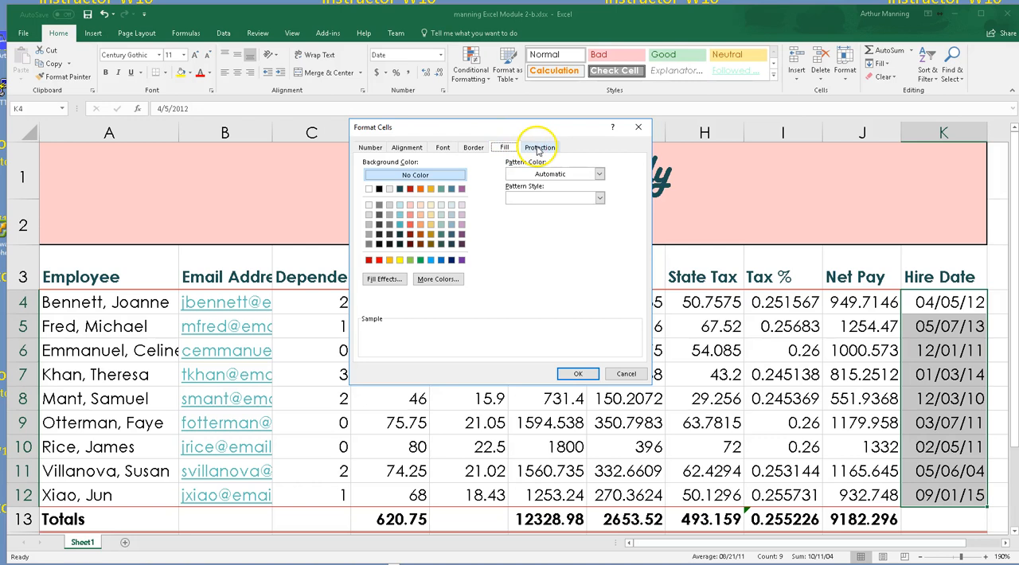
pyautogui.click(539, 149)
pyautogui.click(508, 150)
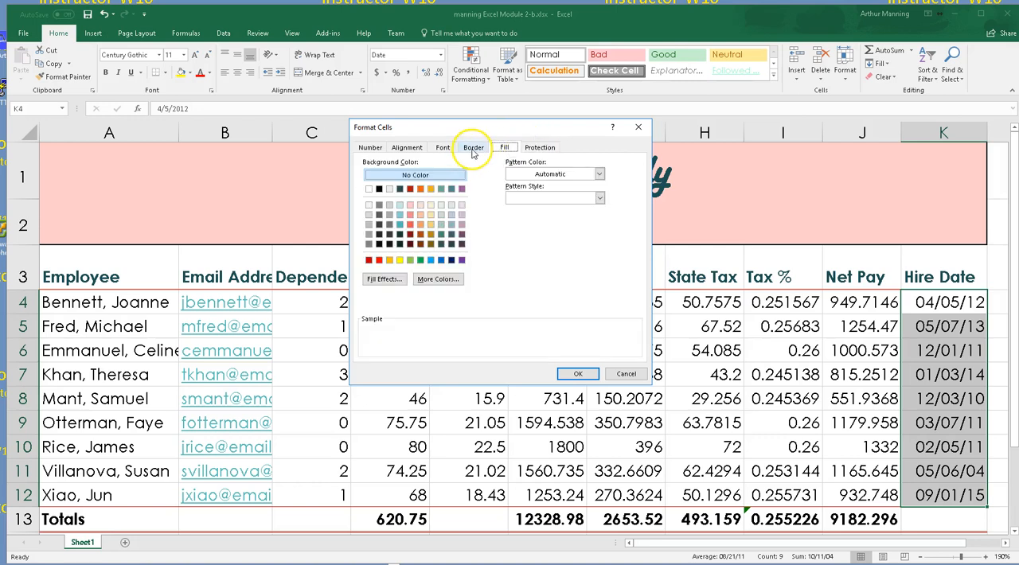
pyautogui.click(473, 149)
pyautogui.click(443, 149)
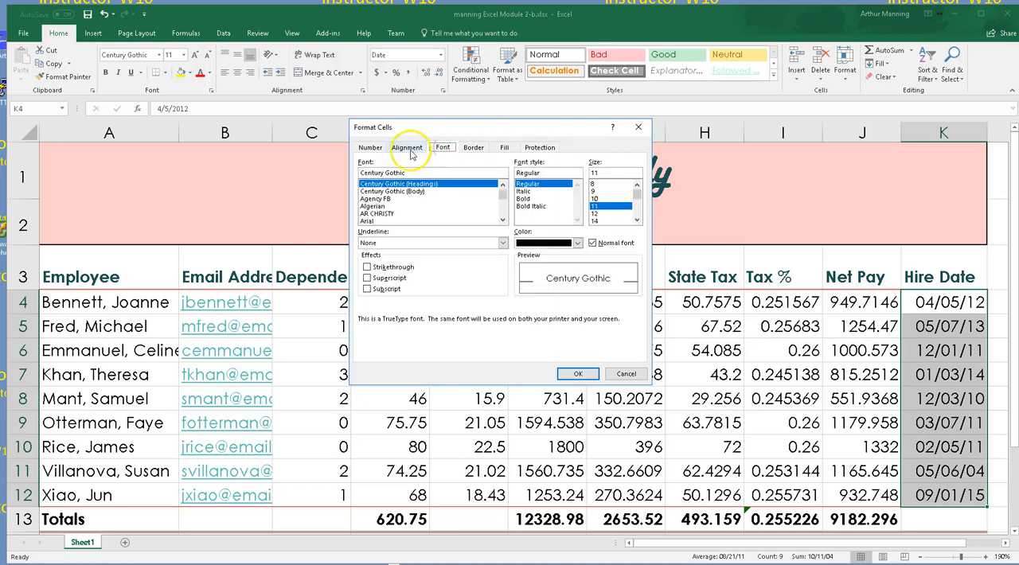
pyautogui.click(407, 149)
pyautogui.click(370, 149)
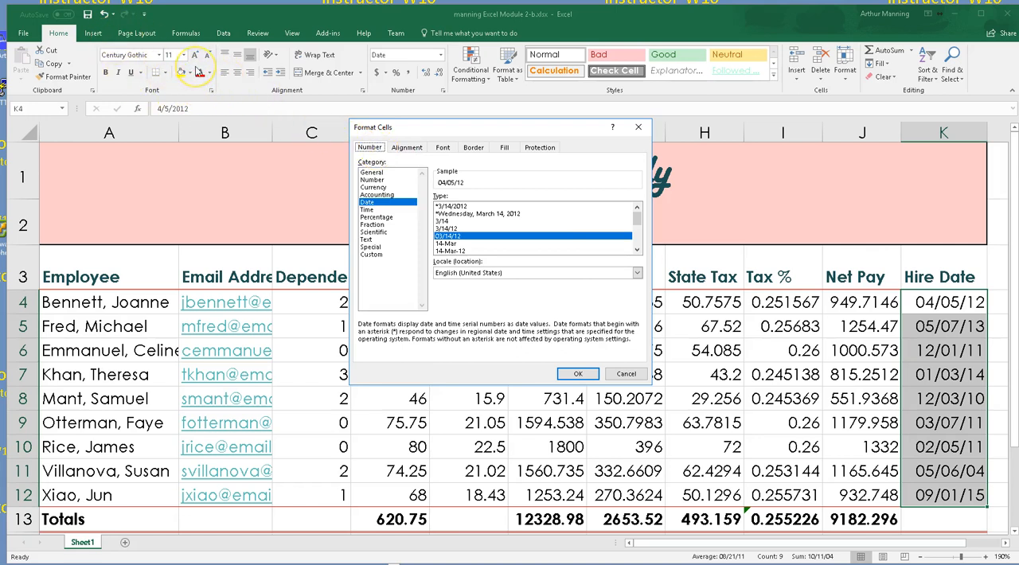
pyautogui.click(408, 149)
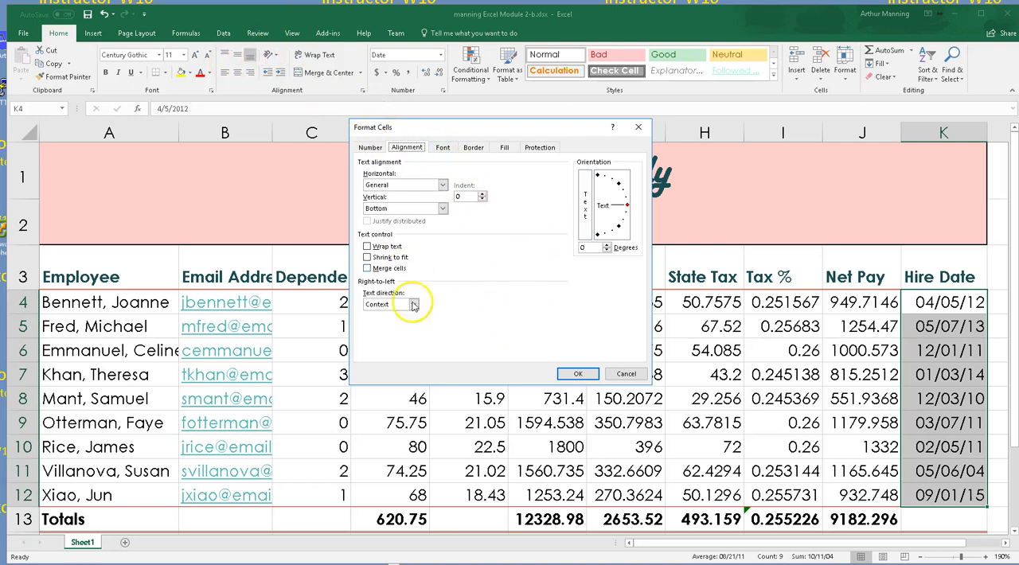
pyautogui.click(638, 126)
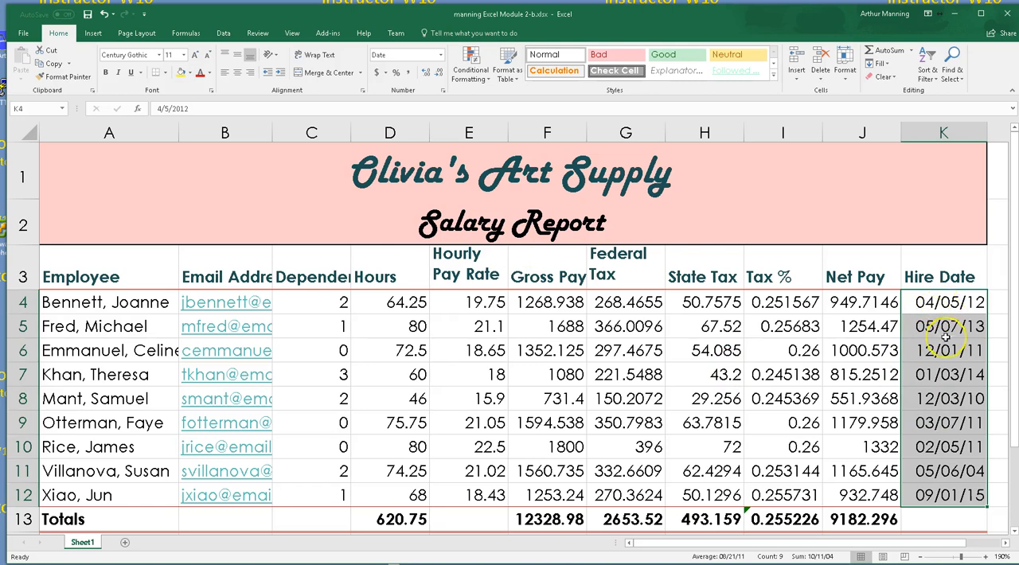
# Center the dependents values in C4:C12 horizontally
pyautogui.scroll(-1, 944, 318)
pyautogui.scroll(1, 945, 319)
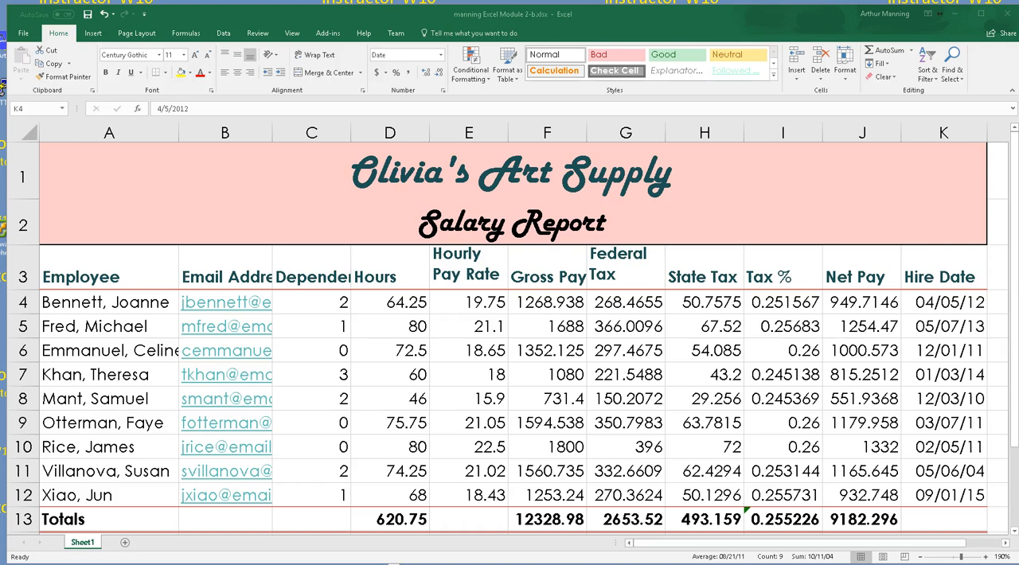
pyautogui.click(299, 300)
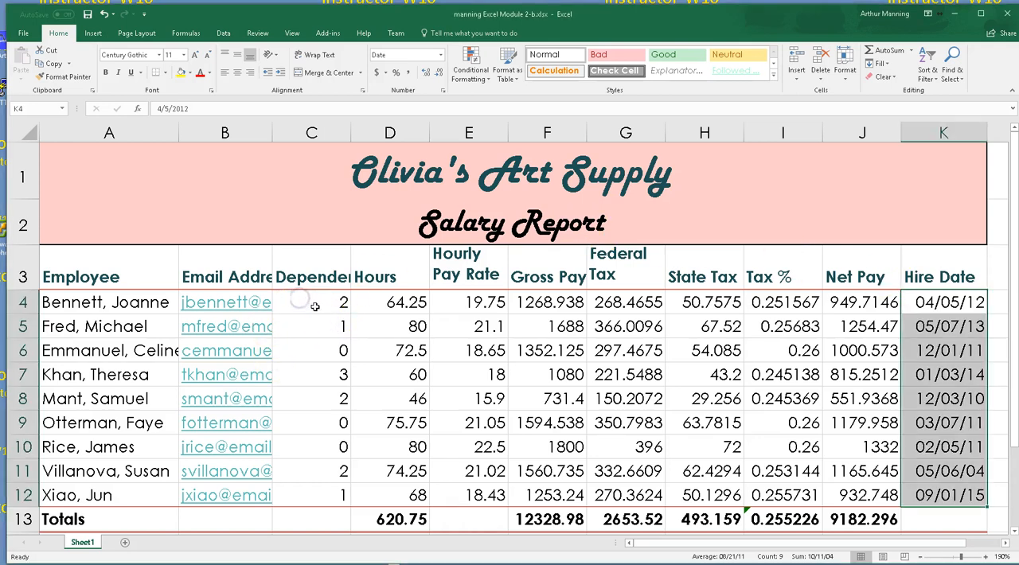
pyautogui.click(316, 304)
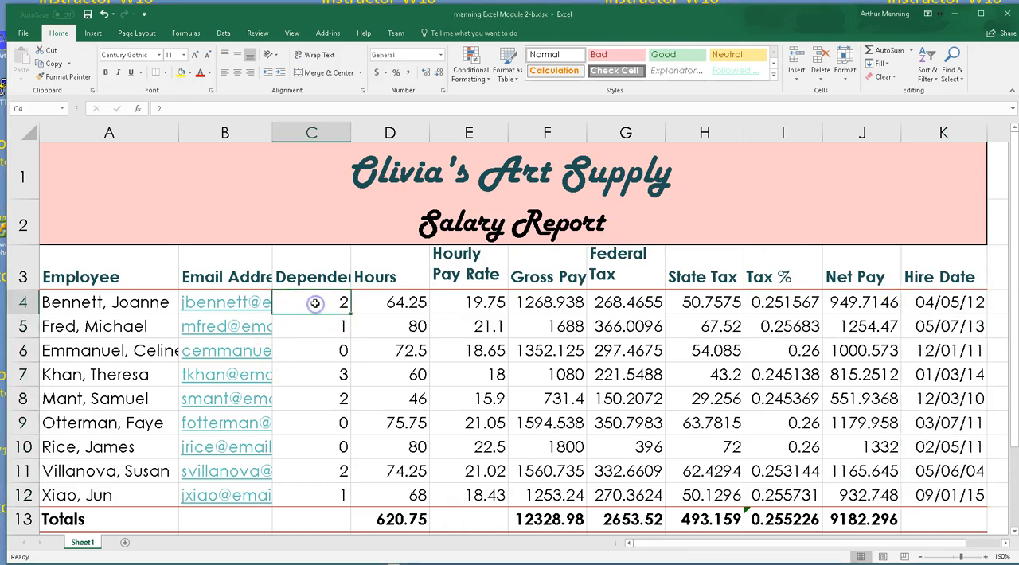
pyautogui.moveTo(315, 304); pyautogui.dragTo(337, 492)
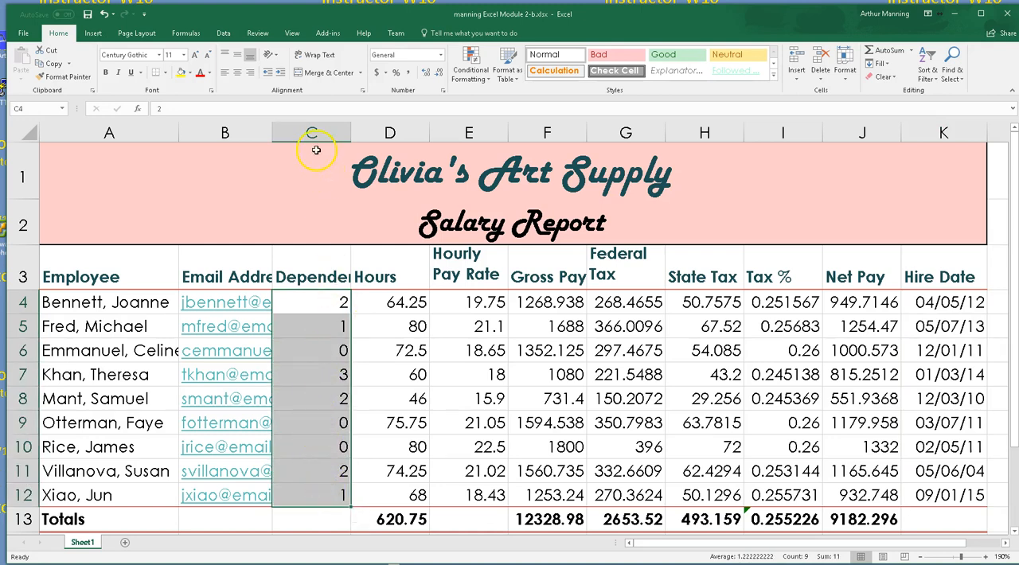
pyautogui.click(238, 75)
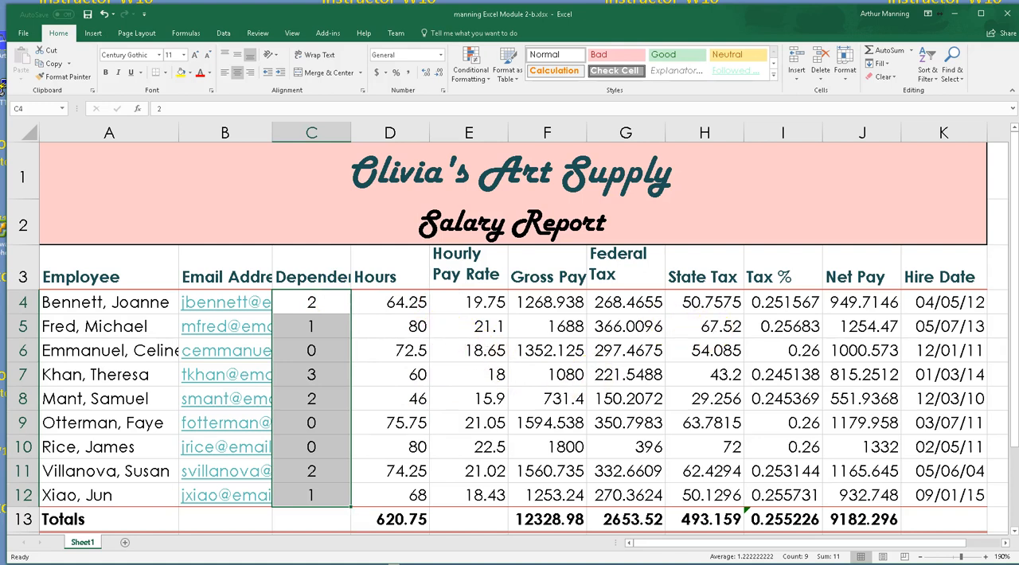
# Apply the Accounting number format with dollar signs to the first employee's pay rate, gross pay, taxes and net pay in E4:H4 and J4
pyautogui.click(400, 308)
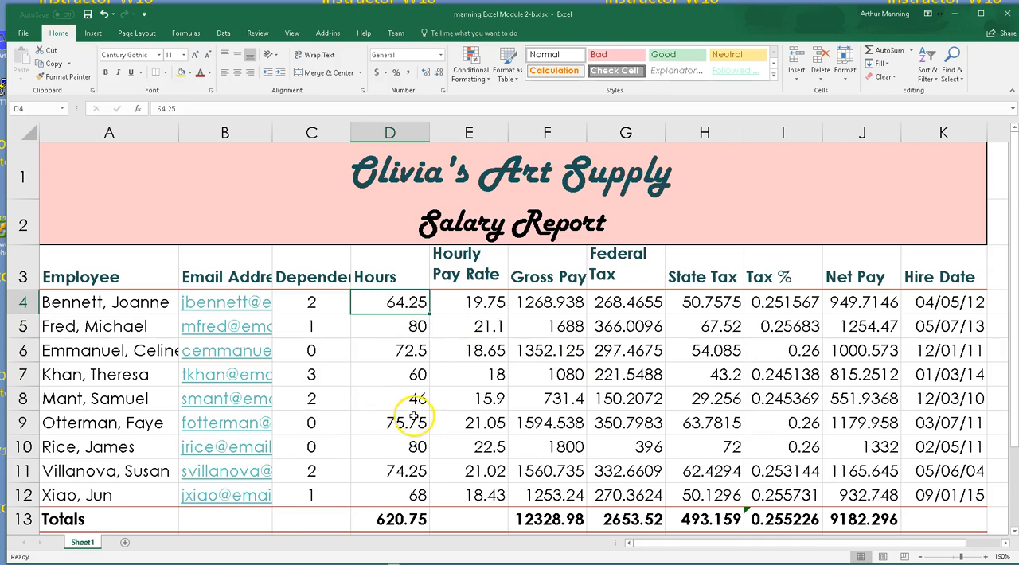
pyautogui.scroll(-1, 448, 422)
pyautogui.scroll(1, 448, 422)
pyautogui.click(394, 564)
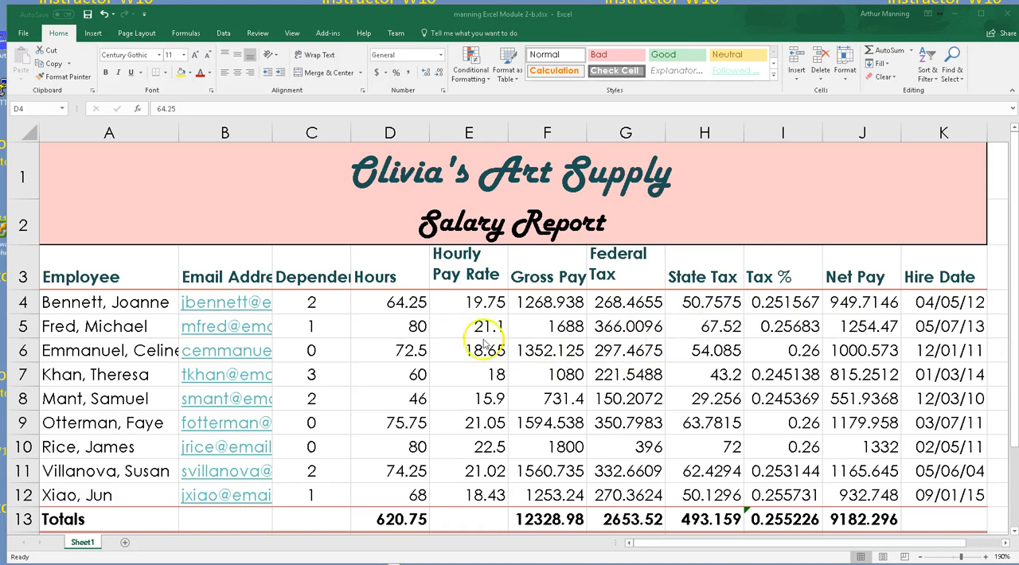
pyautogui.moveTo(410, 307); pyautogui.dragTo(725, 301)
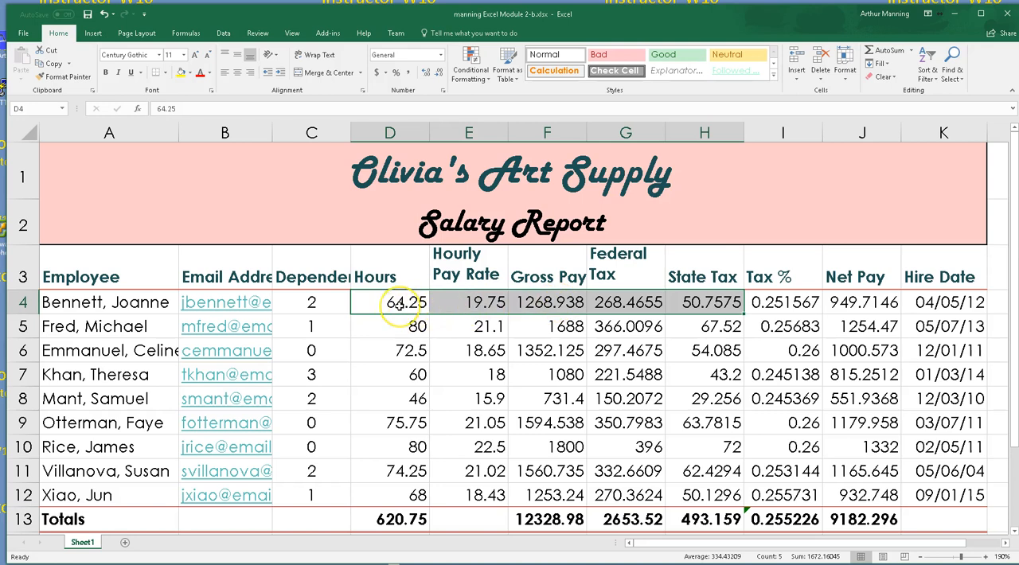
pyautogui.click(455, 302)
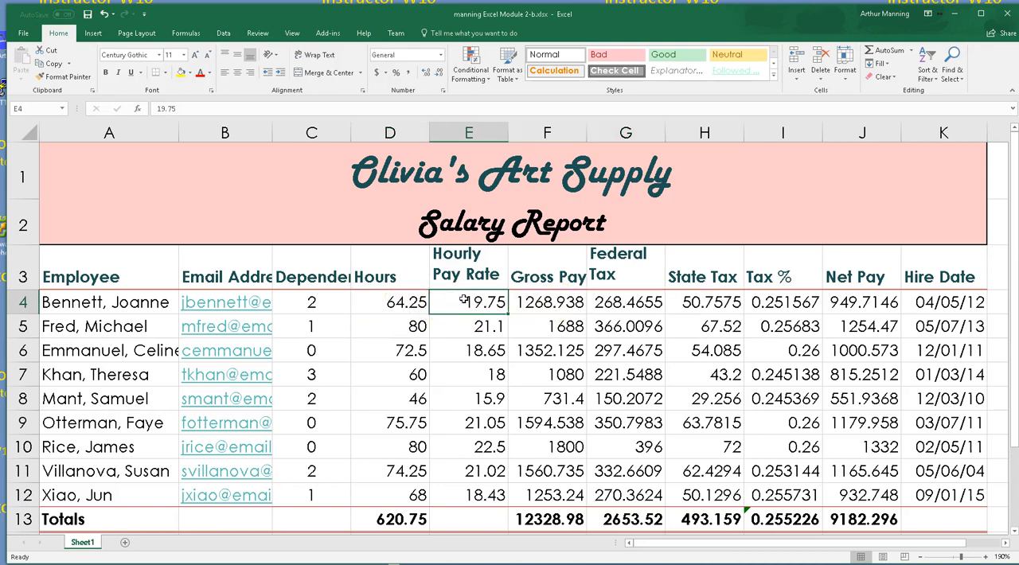
pyautogui.moveTo(471, 303); pyautogui.dragTo(704, 302)
pyautogui.click(628, 303)
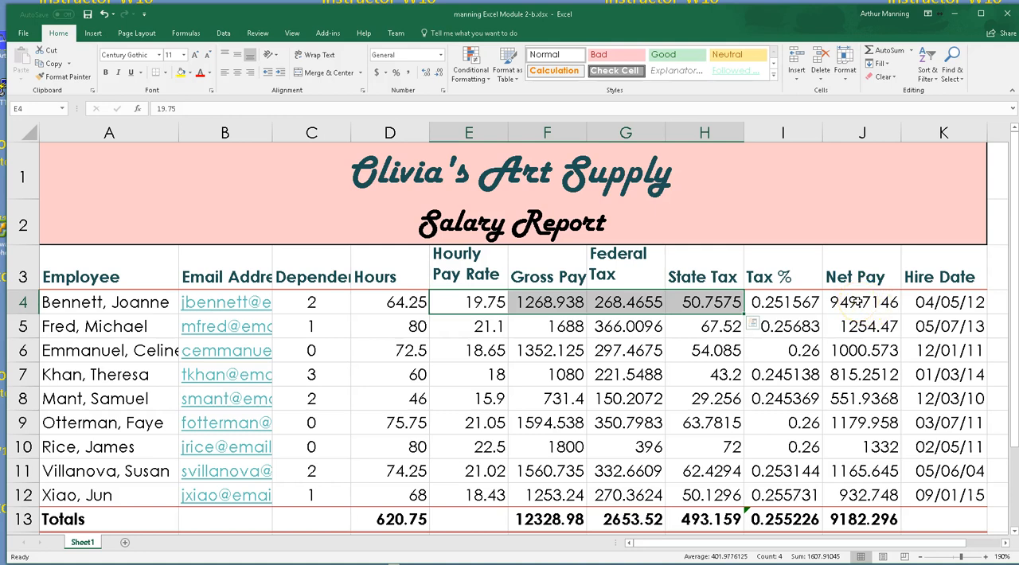
pyautogui.keyDown('ctrl'); pyautogui.click(860, 302); pyautogui.keyUp('ctrl')
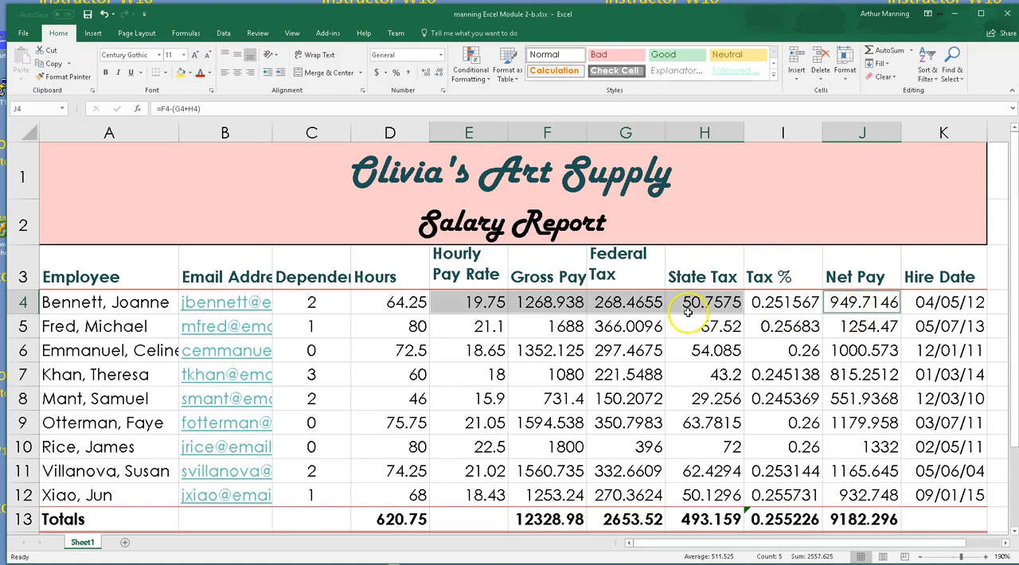
pyautogui.click(378, 73)
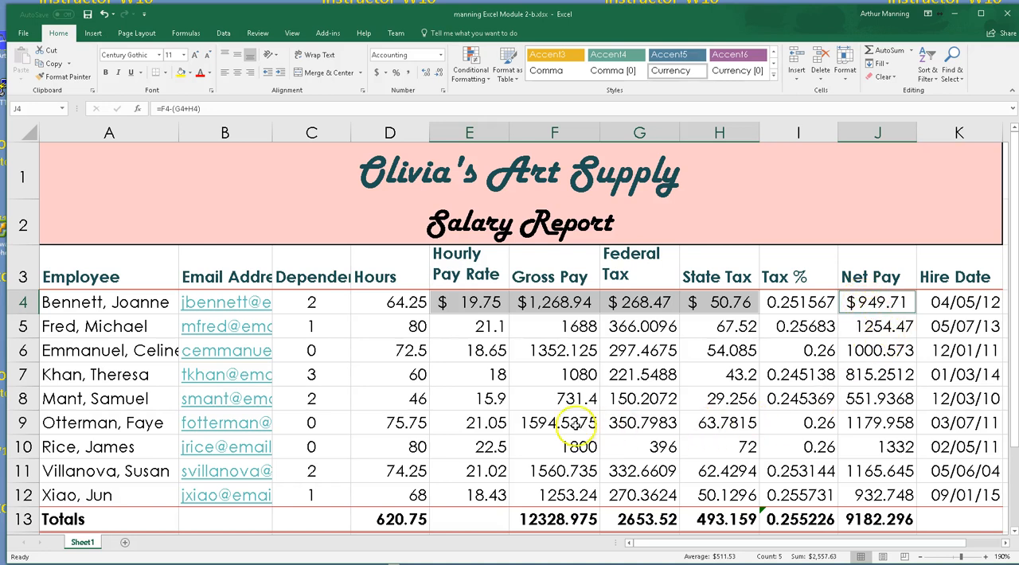
# Apply the Comma style to the remaining employees' pay, tax and net pay values in E5:H12 and J5:J12, and AutoFit the Net Pay column
pyautogui.moveTo(478, 332)
pyautogui.mouseDown()
pyautogui.moveTo(695, 439)
pyautogui.moveTo(719, 486)
pyautogui.mouseUp()
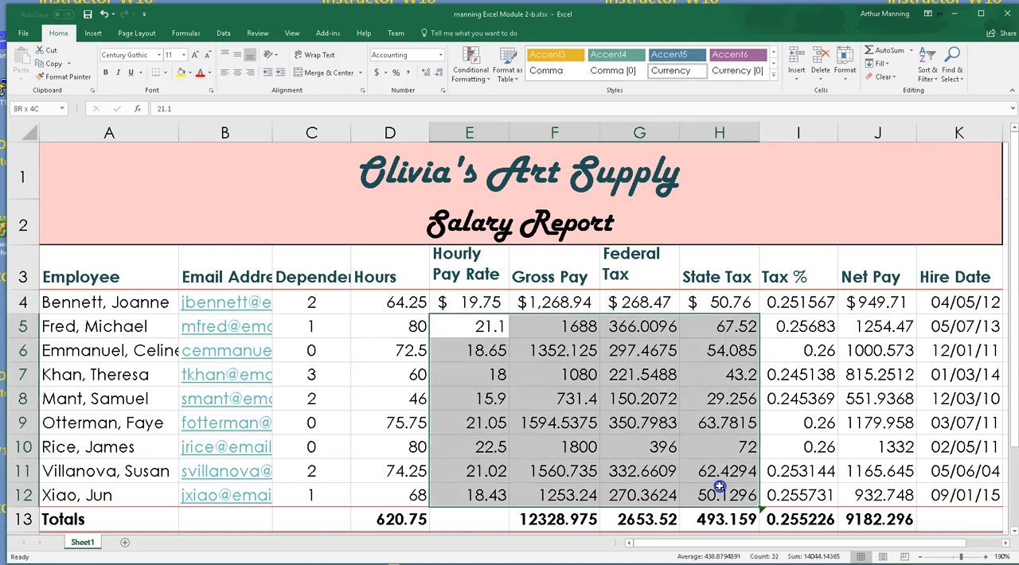
pyautogui.keyDown('ctrl'); pyautogui.click(876, 328); pyautogui.keyUp('ctrl')
pyautogui.moveTo(875, 346); pyautogui.dragTo(887, 487)
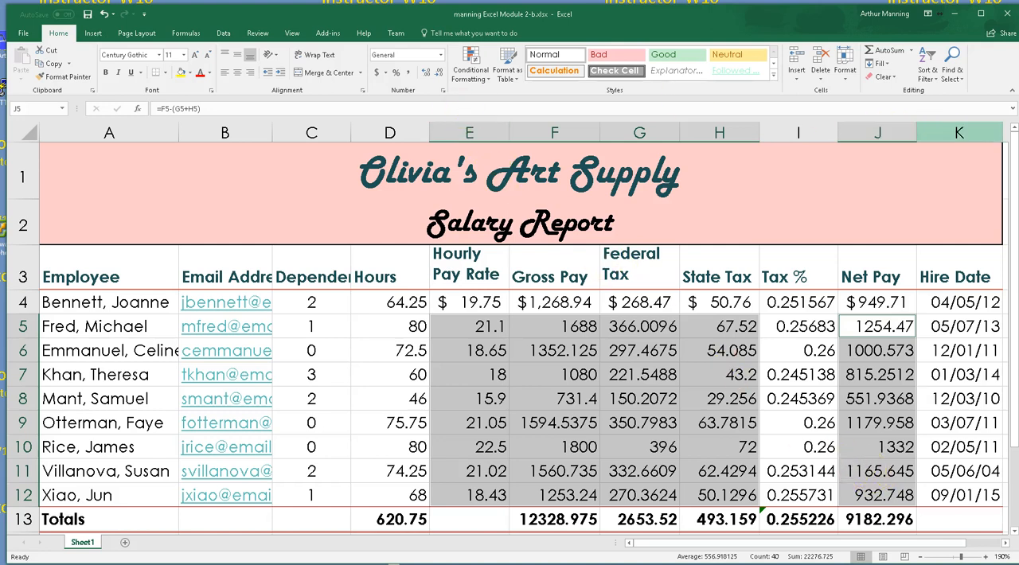
pyautogui.click(408, 77)
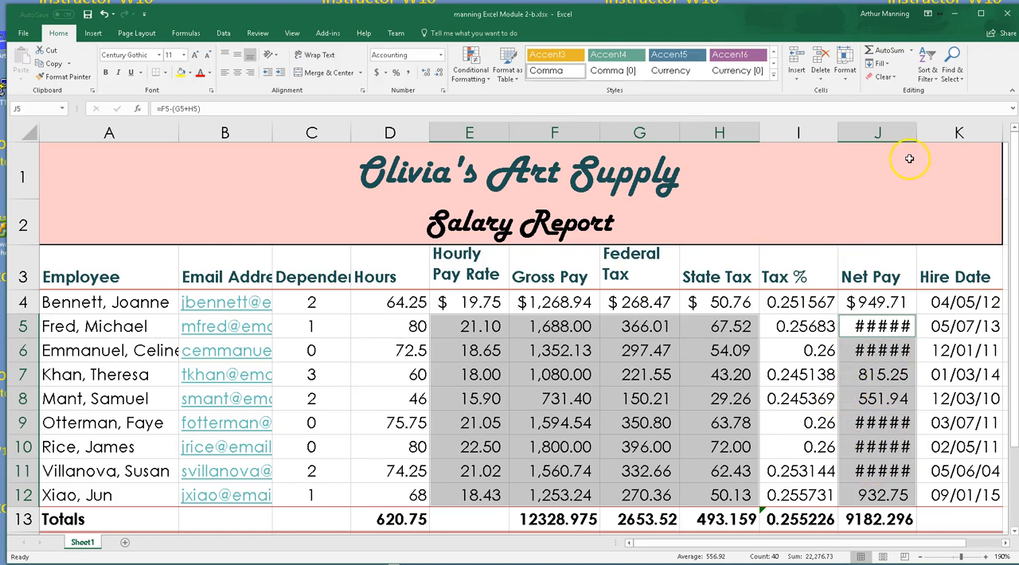
pyautogui.doubleClick(917, 133)
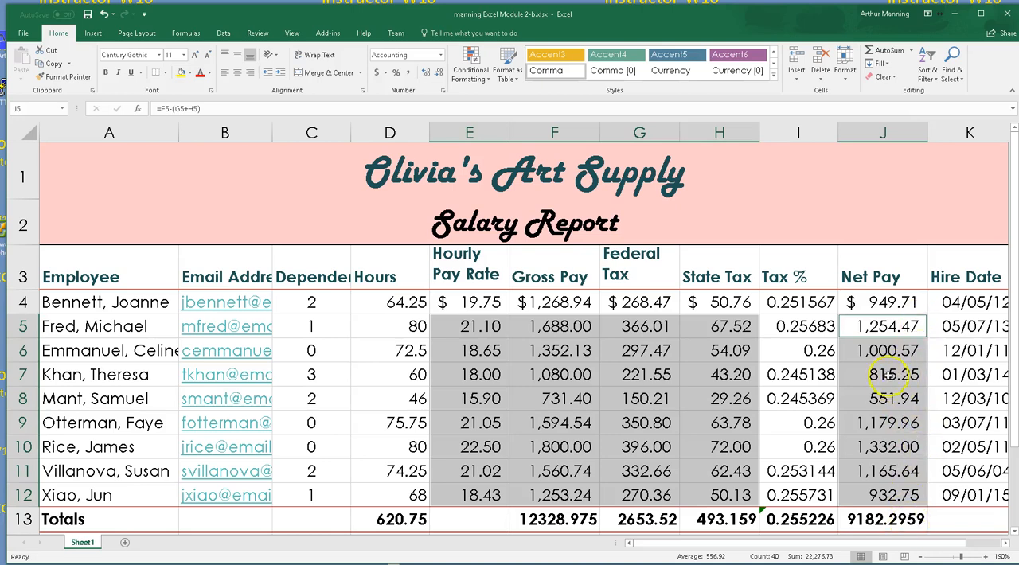
# Narrow the Net Pay column J and AutoFit it to its contents again
pyautogui.scroll(-3, 882, 385)
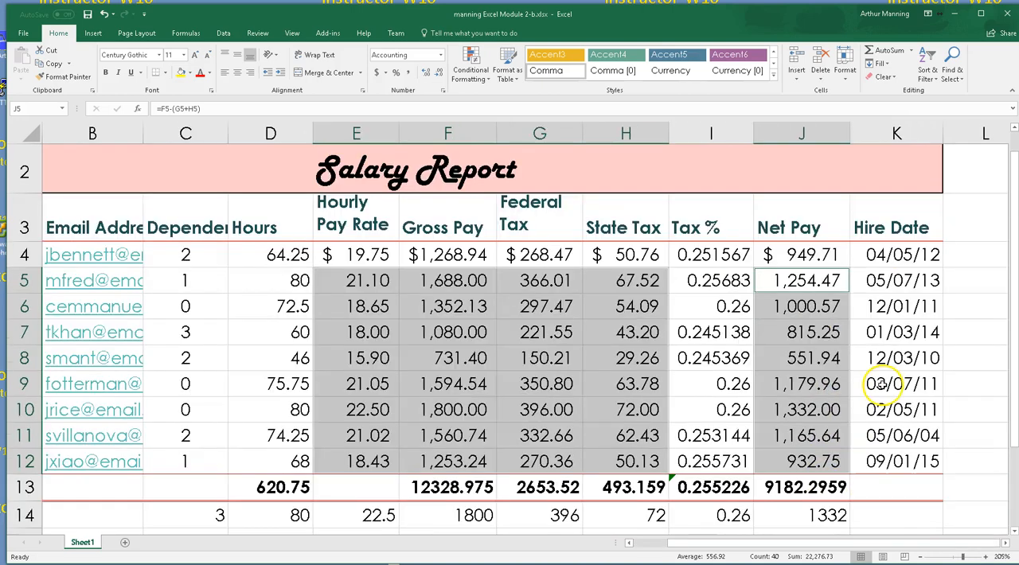
pyautogui.scroll(3, 883, 385)
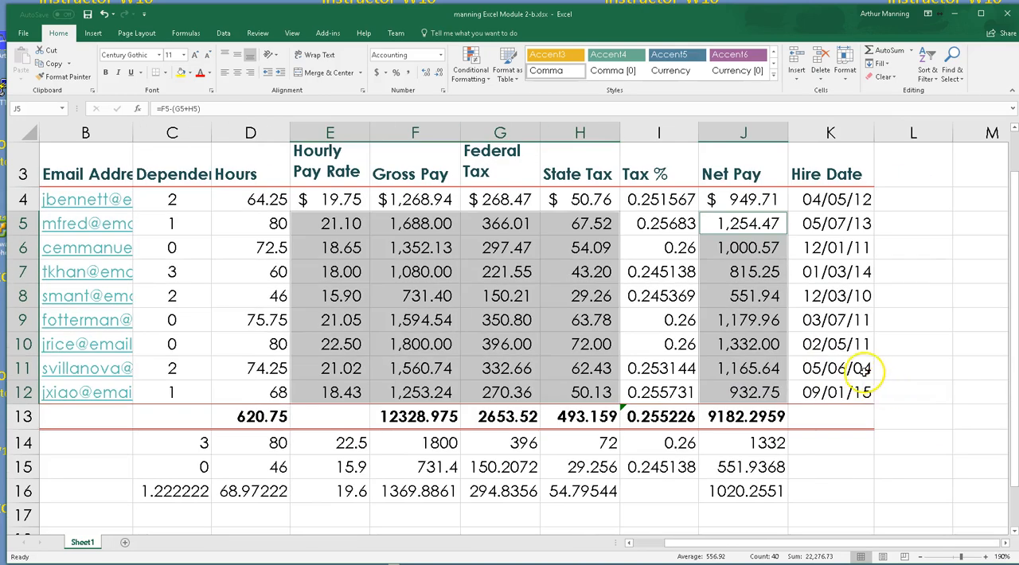
pyautogui.scroll(1, 866, 374)
pyautogui.moveTo(828, 544); pyautogui.dragTo(756, 549)
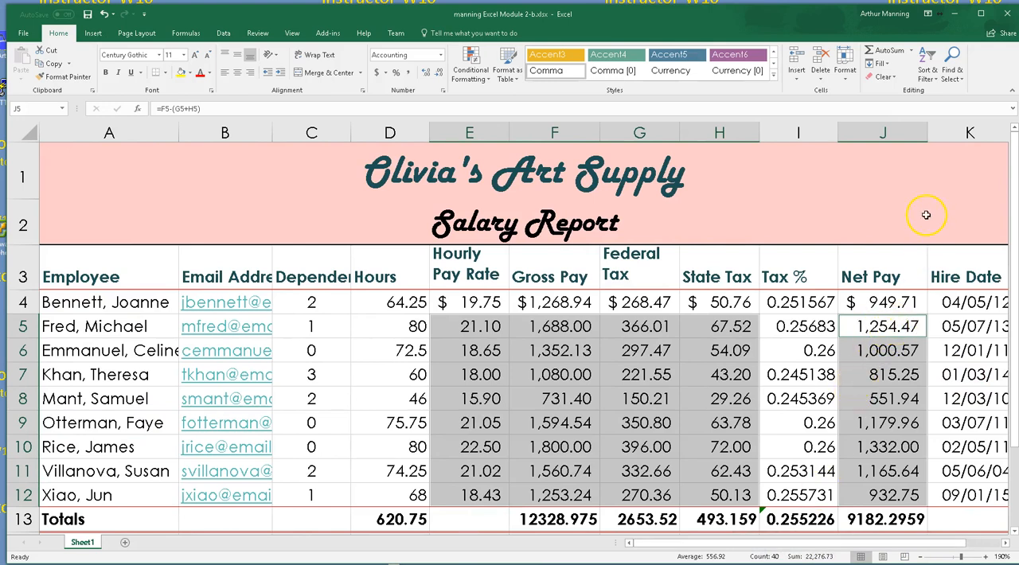
pyautogui.moveTo(928, 133); pyautogui.dragTo(898, 133)
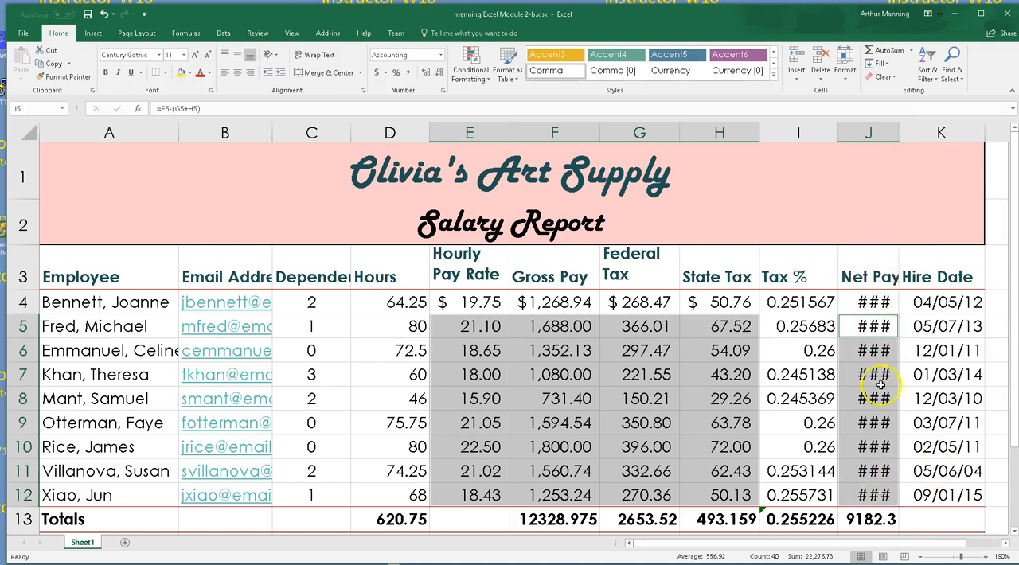
pyautogui.doubleClick(899, 130)
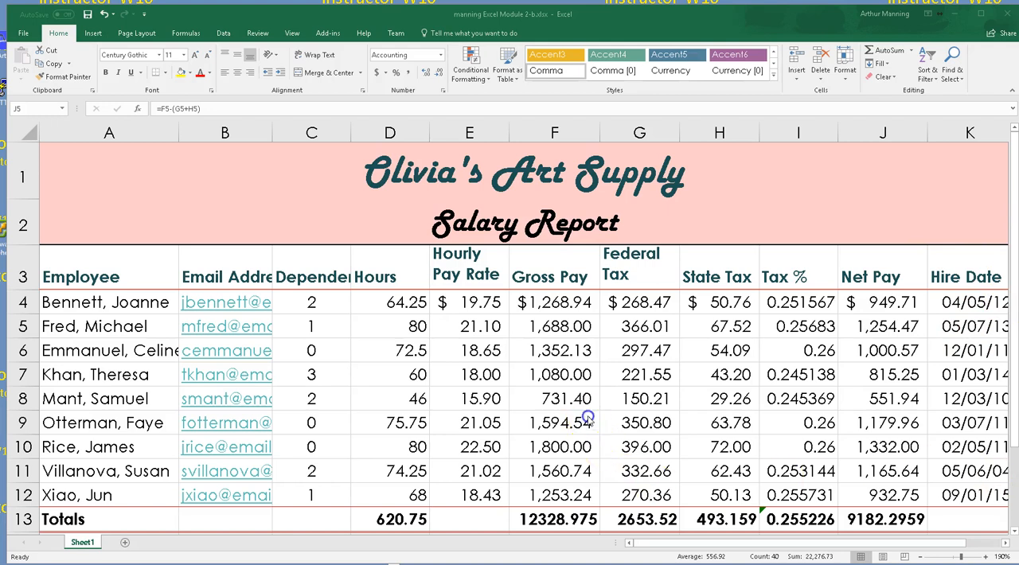
# Apply the Accounting number format with dollar signs to the totals in D13:H13 and J13, and AutoFit the Net Pay column
pyautogui.keyDown('ctrl'); pyautogui.scroll(-1, 587, 417); pyautogui.keyUp('ctrl')
pyautogui.click(834, 471)
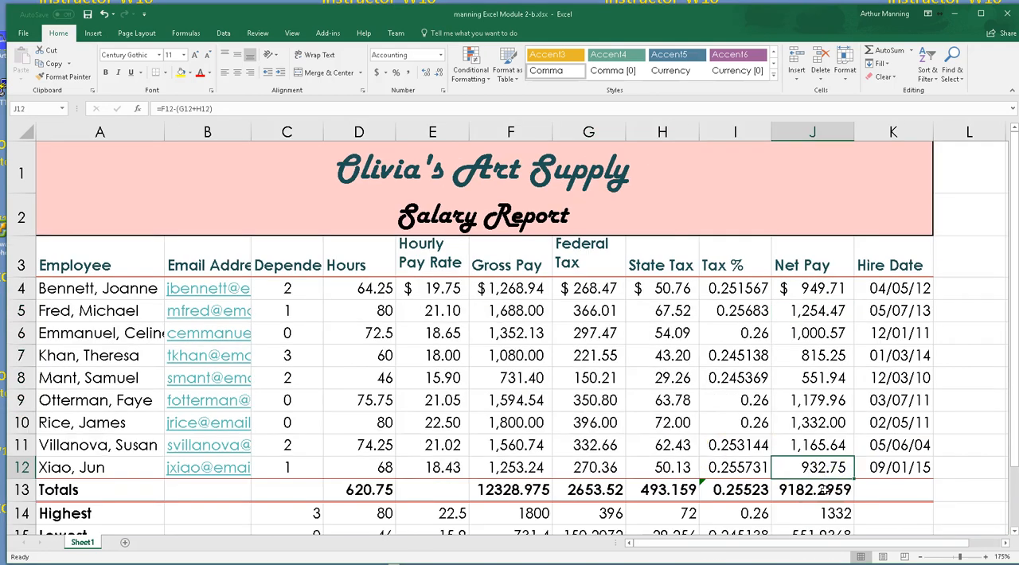
pyautogui.click(820, 490)
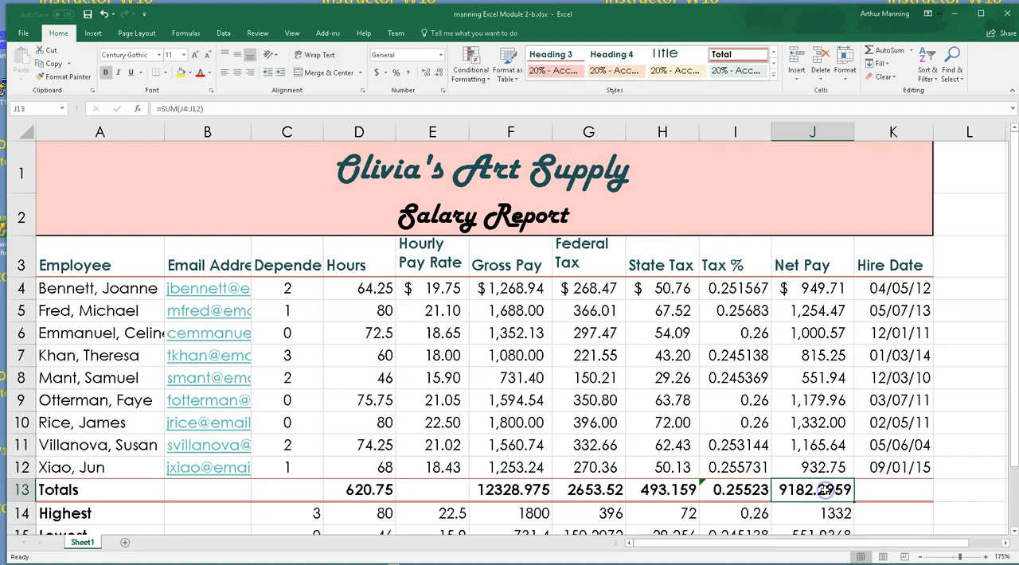
pyautogui.keyDown('ctrl'); pyautogui.moveTo(669, 491); pyautogui.dragTo(511, 493); pyautogui.keyUp('ctrl')
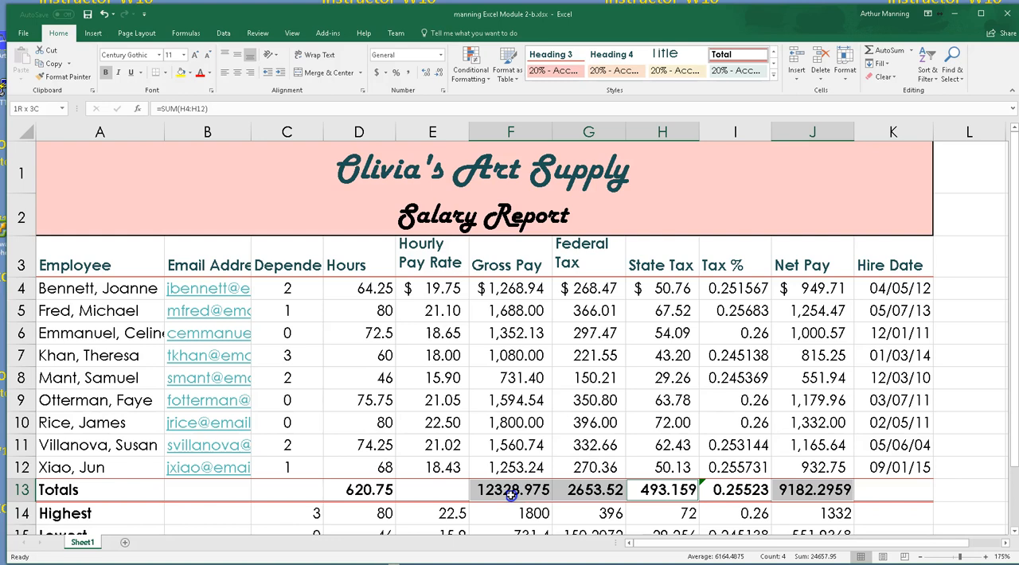
pyautogui.moveTo(488, 494); pyautogui.dragTo(371, 492)
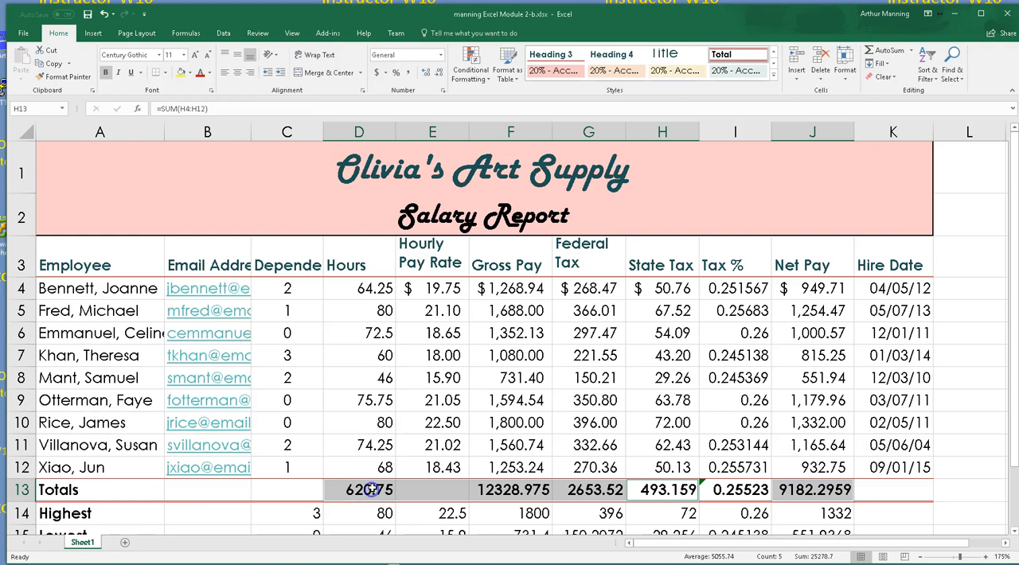
pyautogui.click(375, 72)
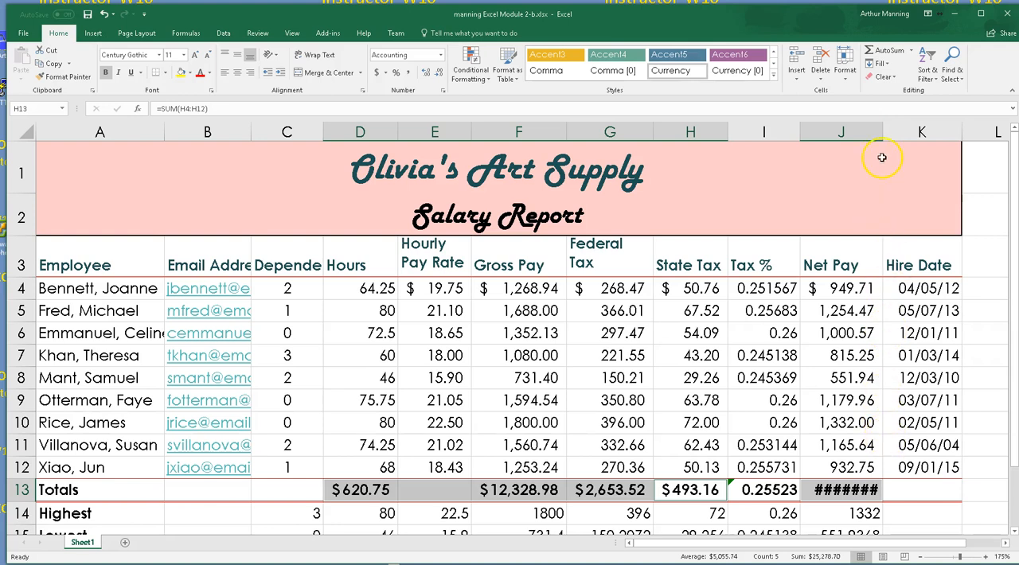
pyautogui.doubleClick(882, 132)
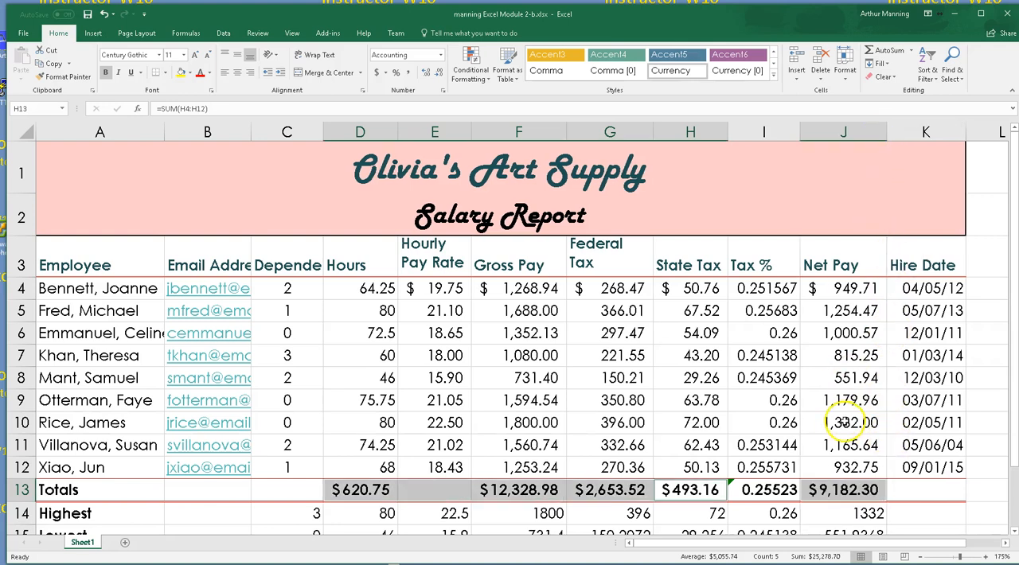
# Change the total hours in D13 to the Comma style without a dollar sign
pyautogui.scroll(-1, 844, 423)
pyautogui.click(772, 438)
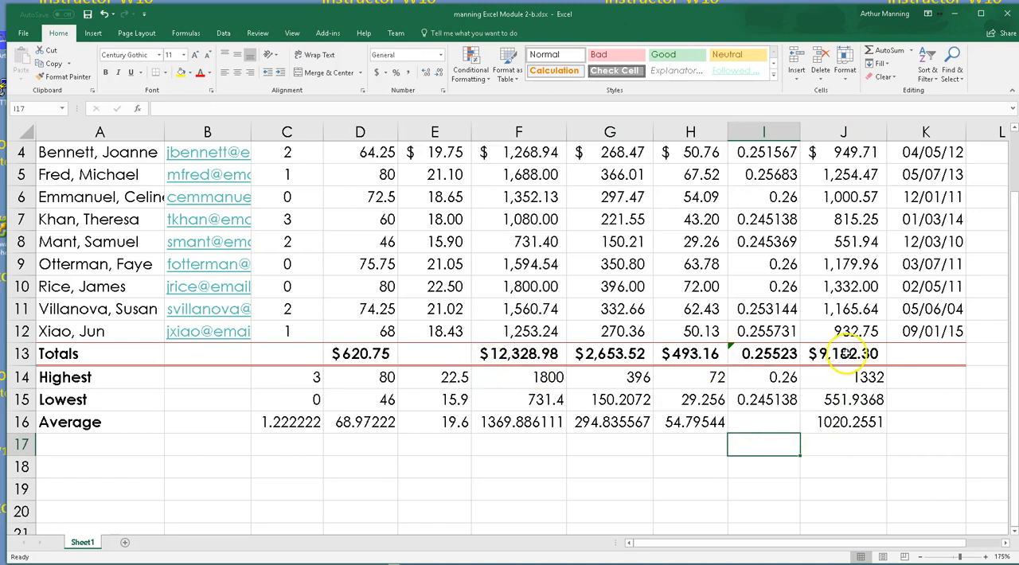
pyautogui.scroll(1, 845, 354)
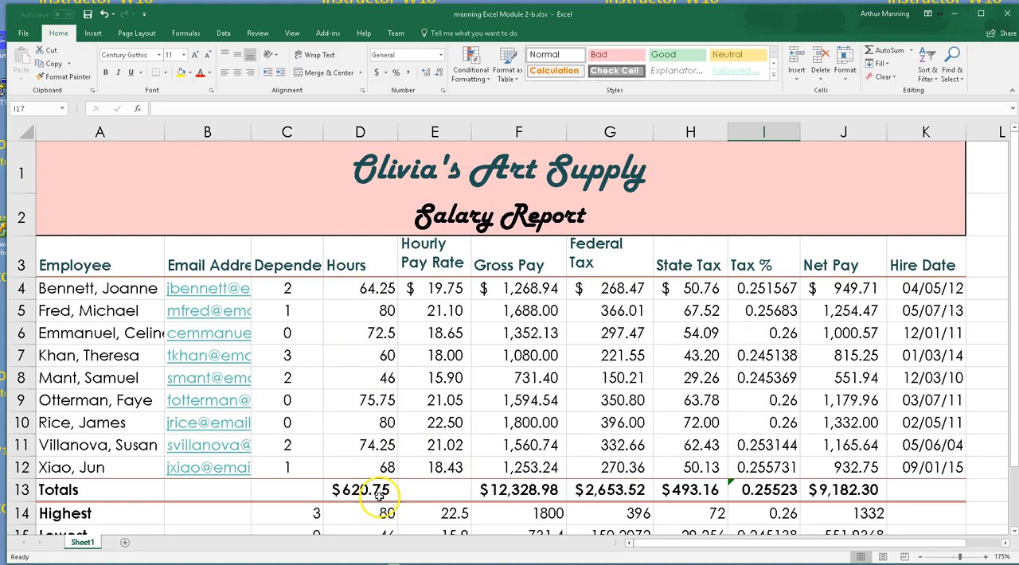
pyautogui.scroll(-1, 375, 495)
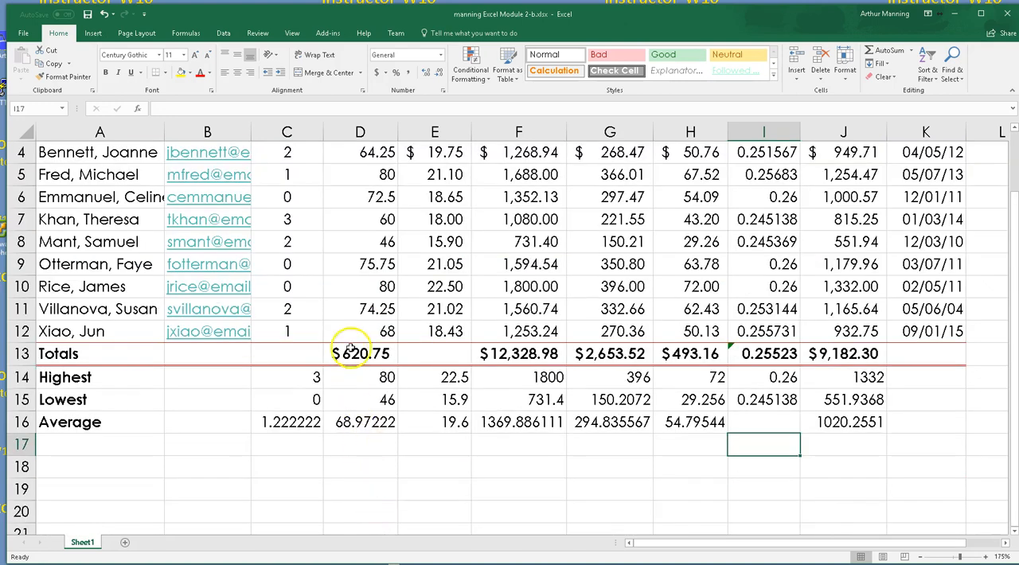
pyautogui.click(358, 355)
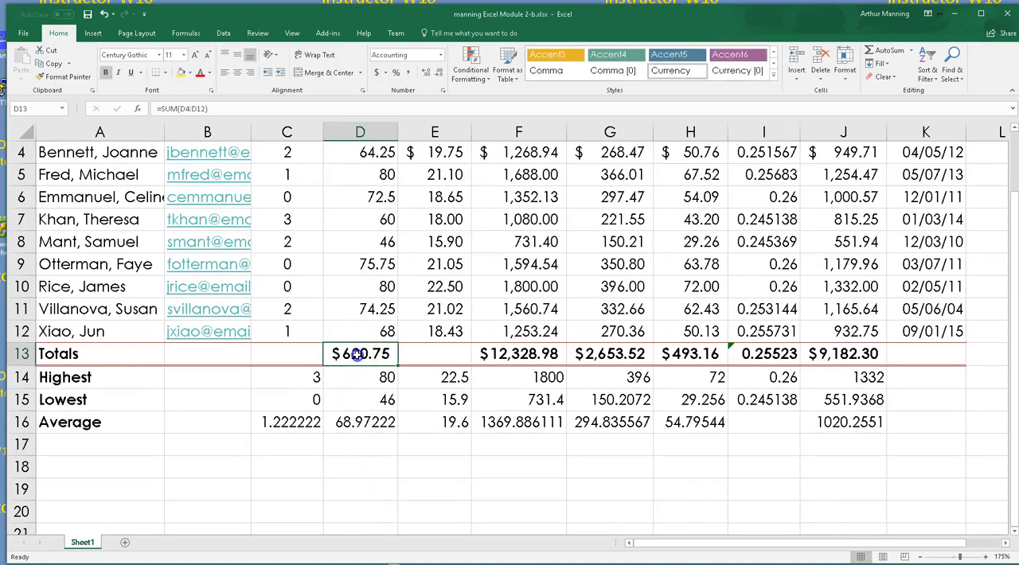
pyautogui.click(409, 74)
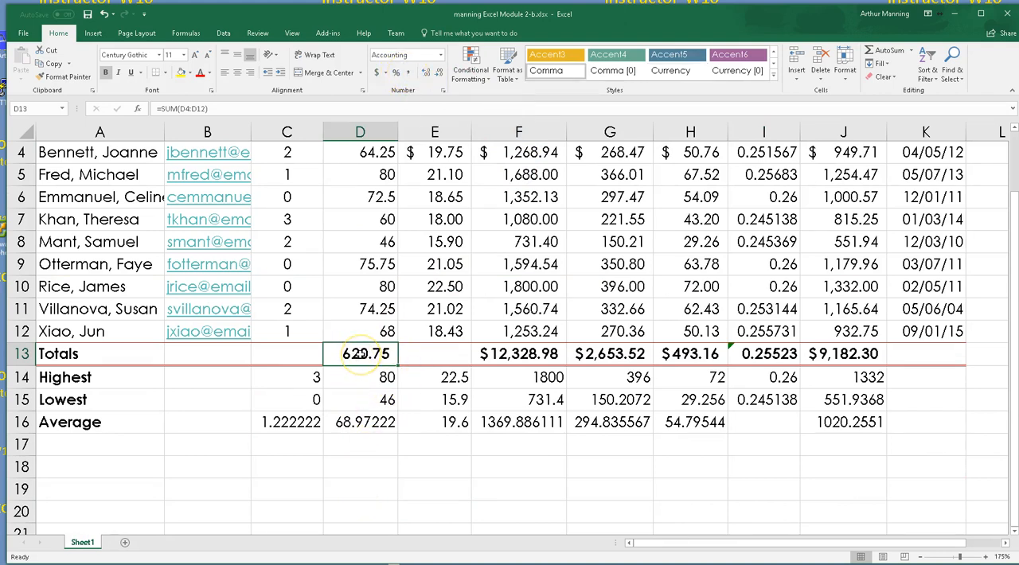
# Apply the Currency number format to the highest, lowest and average amounts in E14:H16 and J14:J16
pyautogui.scroll(1, 554, 361)
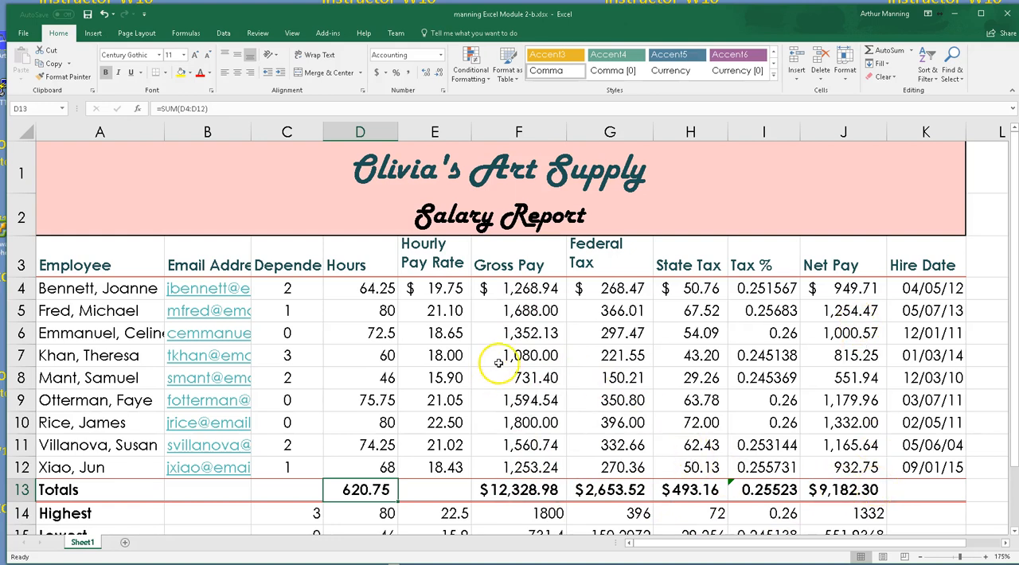
pyautogui.scroll(-1, 597, 400)
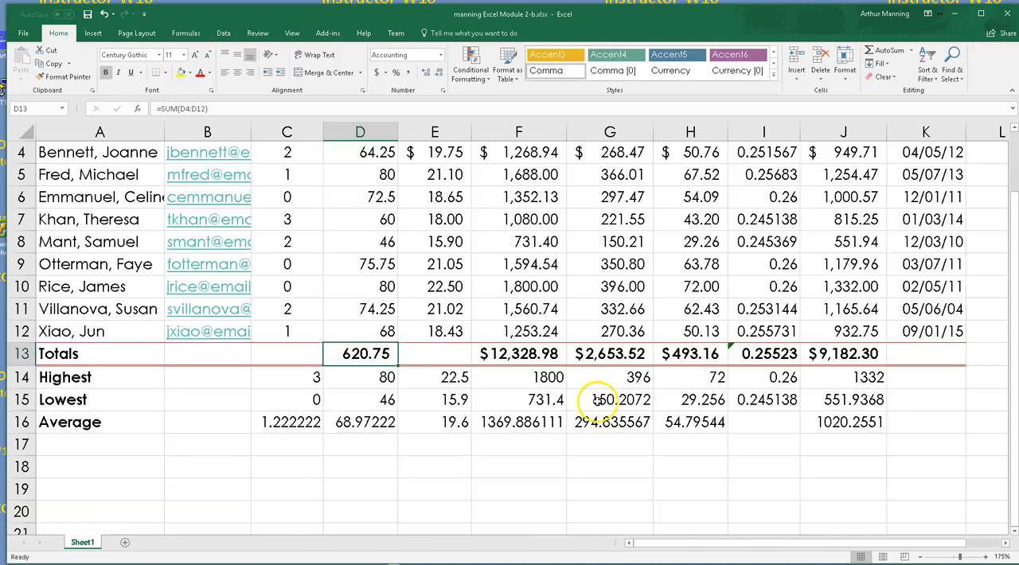
pyautogui.click(450, 383)
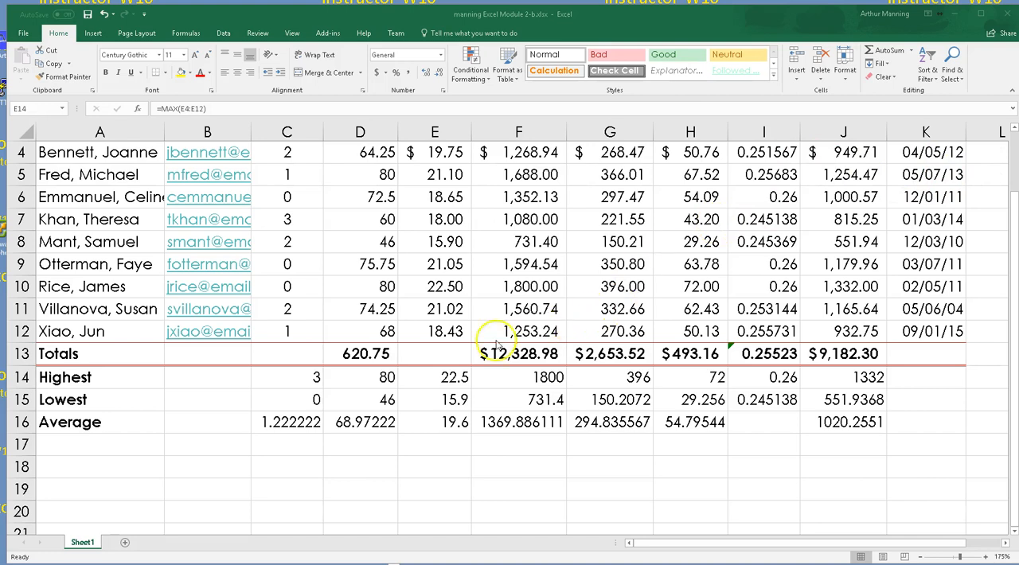
pyautogui.click(444, 379)
pyautogui.moveTo(445, 377); pyautogui.dragTo(707, 428)
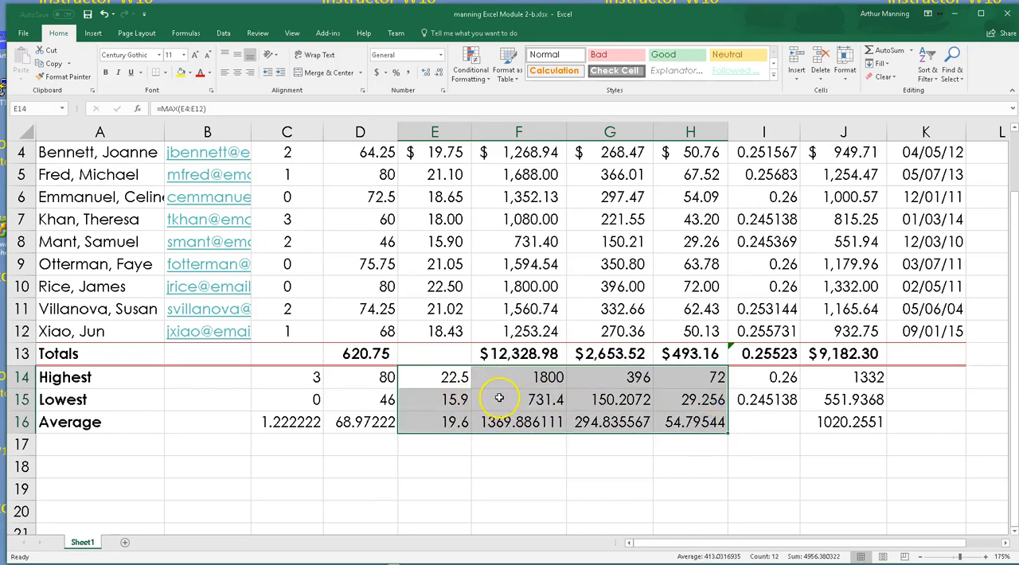
pyautogui.scroll(1, 856, 354)
pyautogui.scroll(-1, 852, 374)
pyautogui.moveTo(839, 378); pyautogui.dragTo(846, 422)
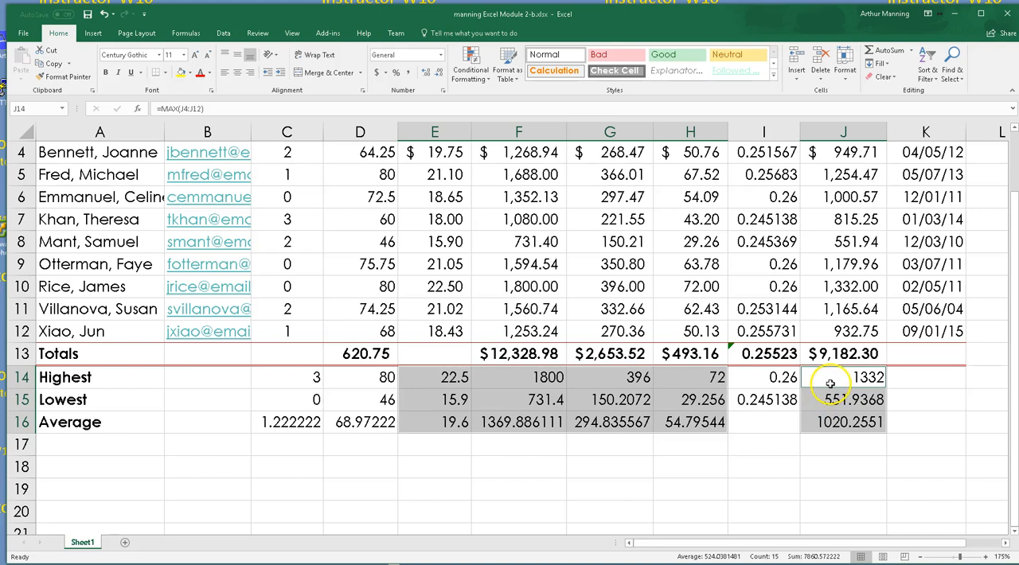
pyautogui.click(440, 55)
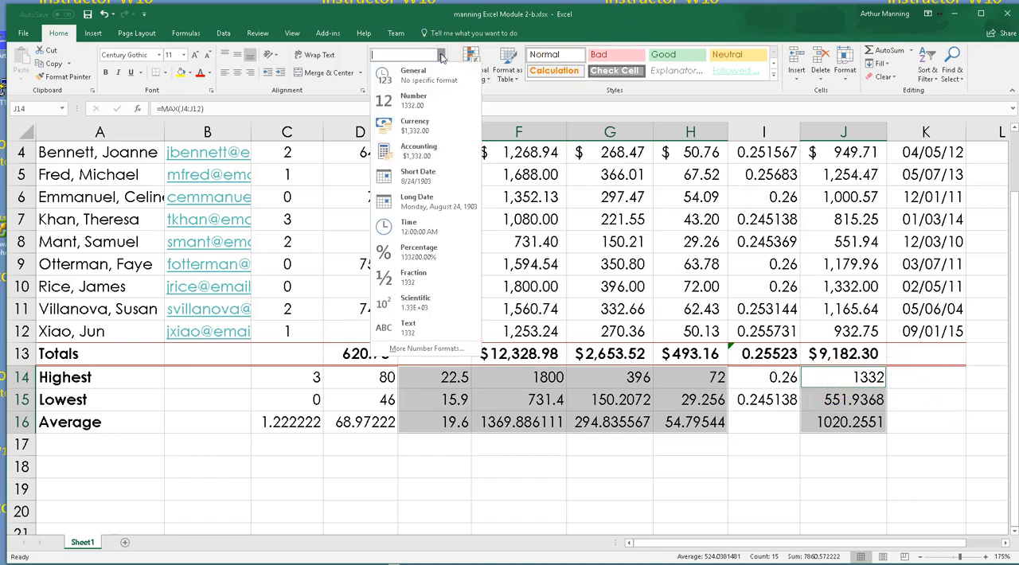
pyautogui.click(415, 126)
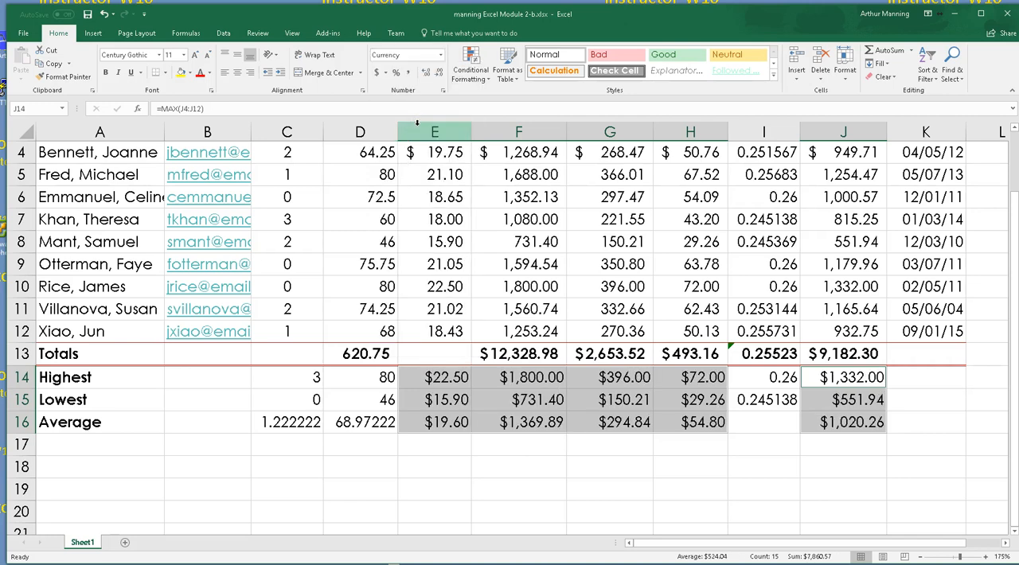
# Set the negative number display of the selected currency cells to black values in parentheses, ($1,234.10)
pyautogui.click(443, 93)
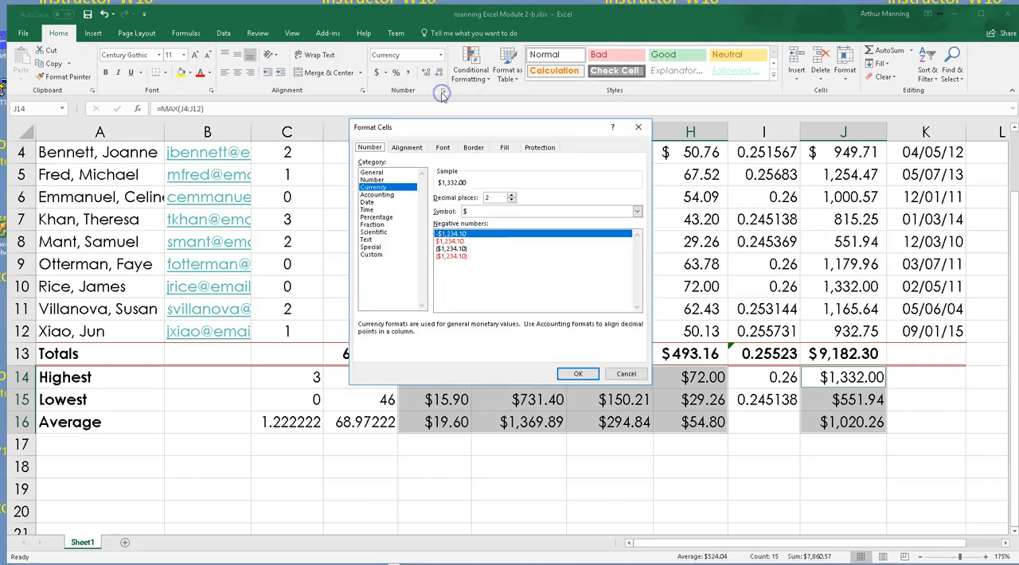
pyautogui.click(452, 249)
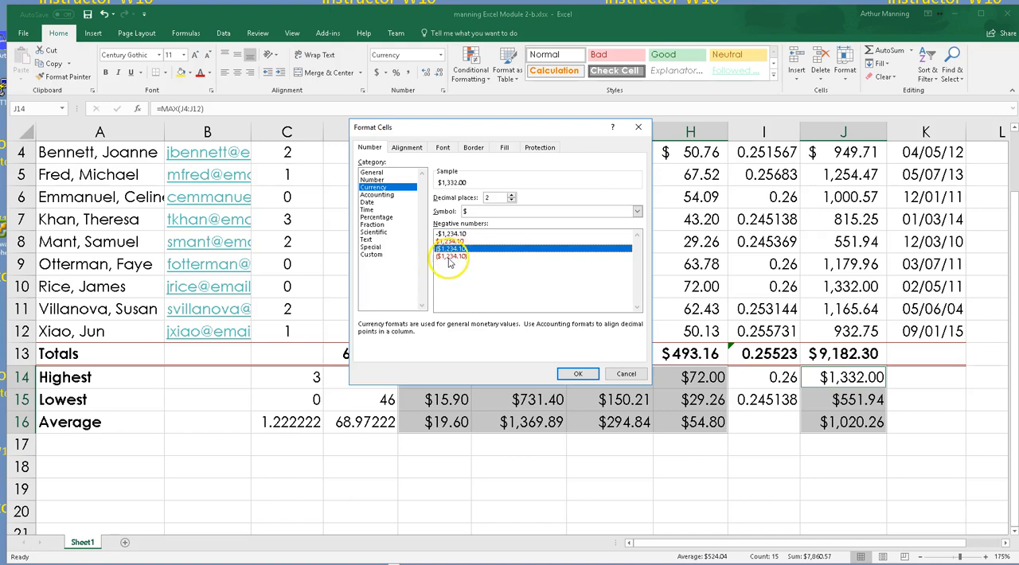
pyautogui.click(578, 373)
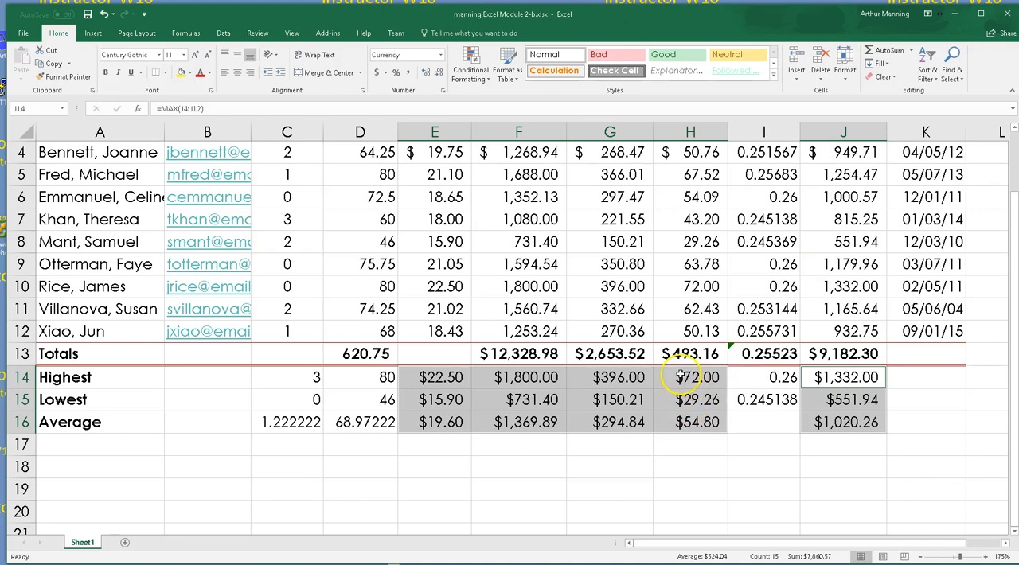
pyautogui.click(444, 92)
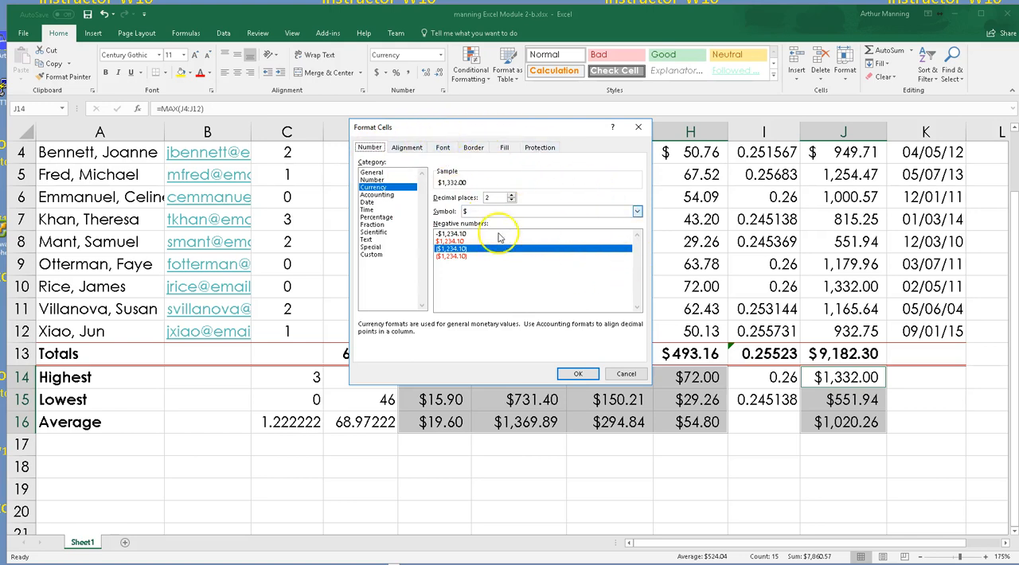
pyautogui.click(575, 374)
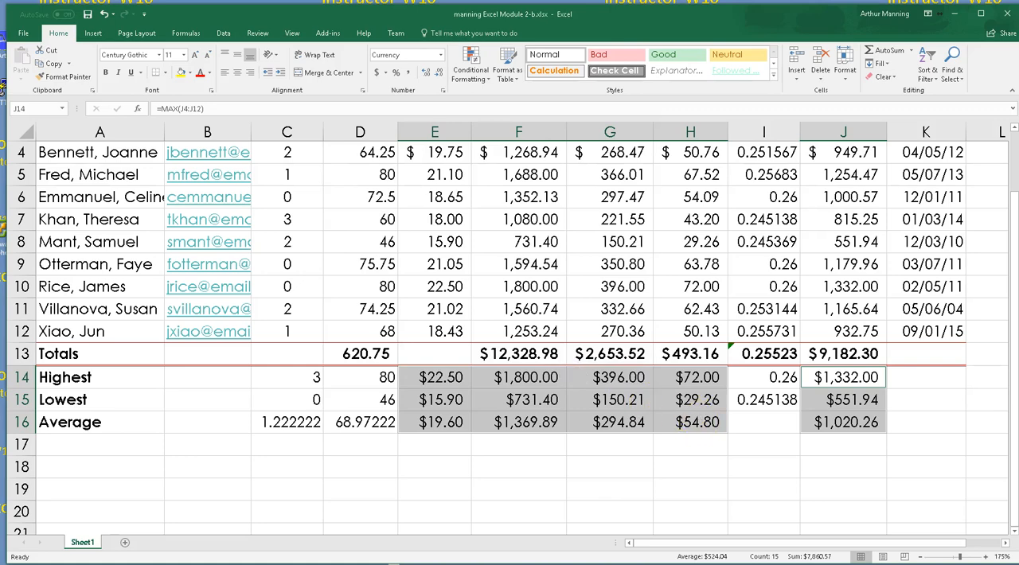
# Apply the Percent style to the Tax % values in I4:I15
pyautogui.scroll(-1, 509, 319)
pyautogui.scroll(2, 510, 335)
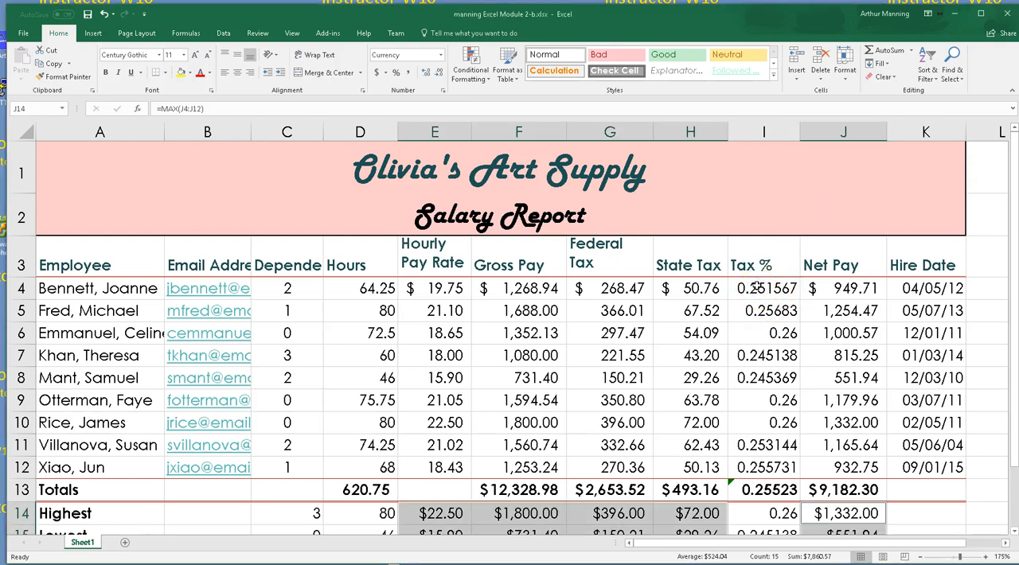
pyautogui.moveTo(756, 288); pyautogui.dragTo(760, 445)
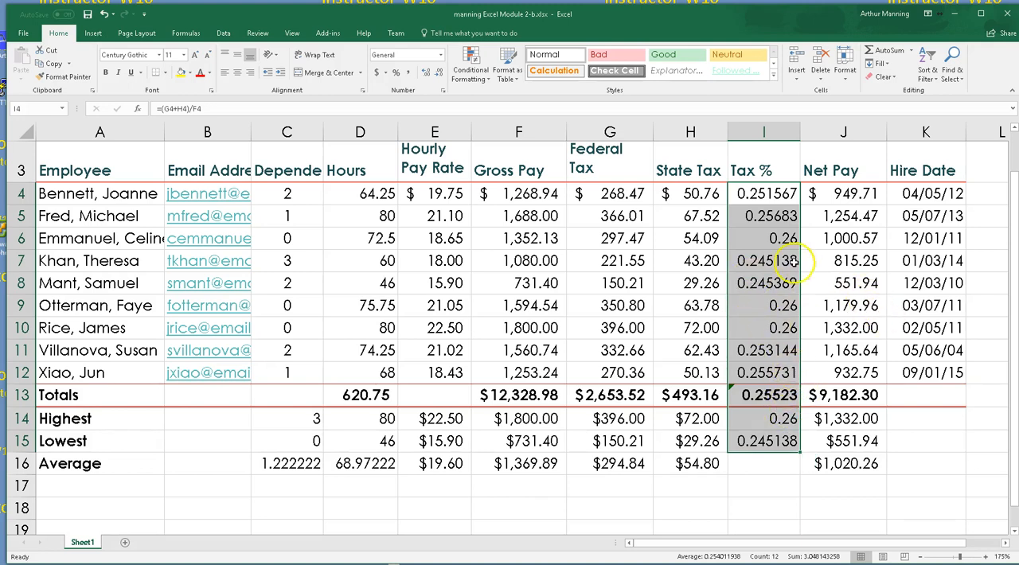
pyautogui.click(396, 73)
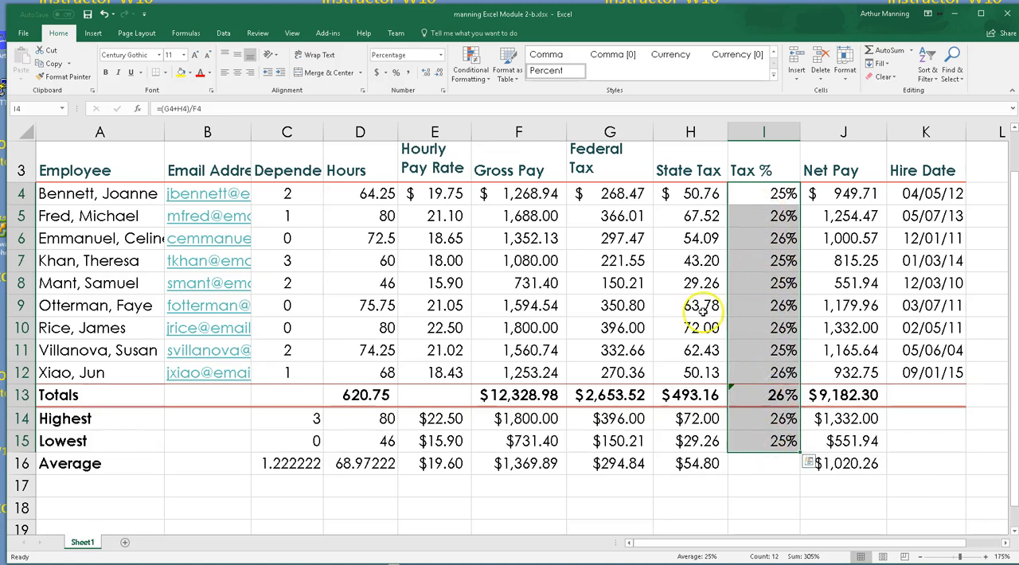
# Show the Tax % values in I4:I15 with two decimal places
pyautogui.click(427, 73)
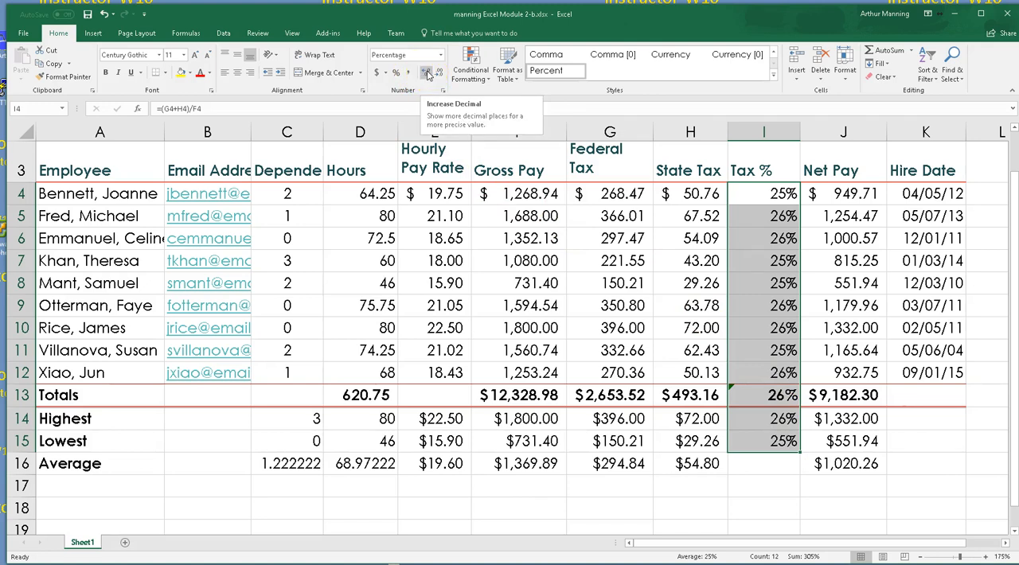
pyautogui.click(428, 74)
pyautogui.click(427, 73)
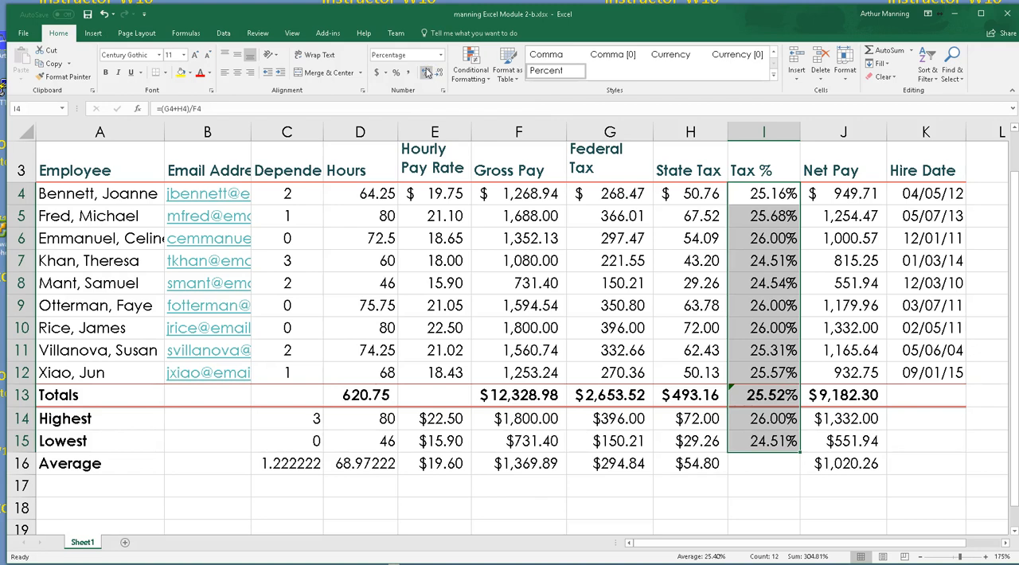
pyautogui.click(777, 470)
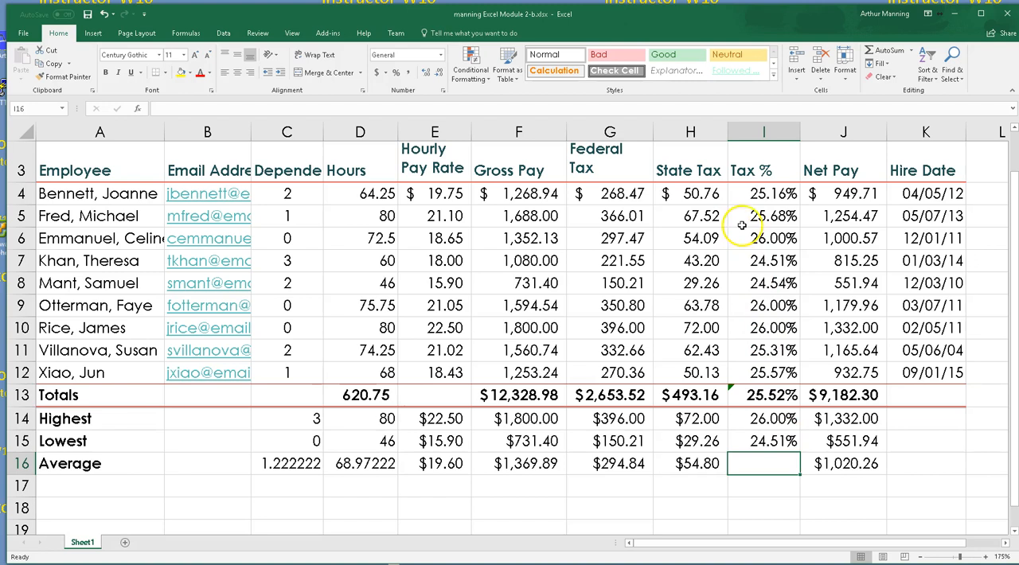
# Try out more and fewer decimal places on the Tax % values in I4:I15, returning to two decimals
pyautogui.moveTo(766, 194); pyautogui.dragTo(789, 446)
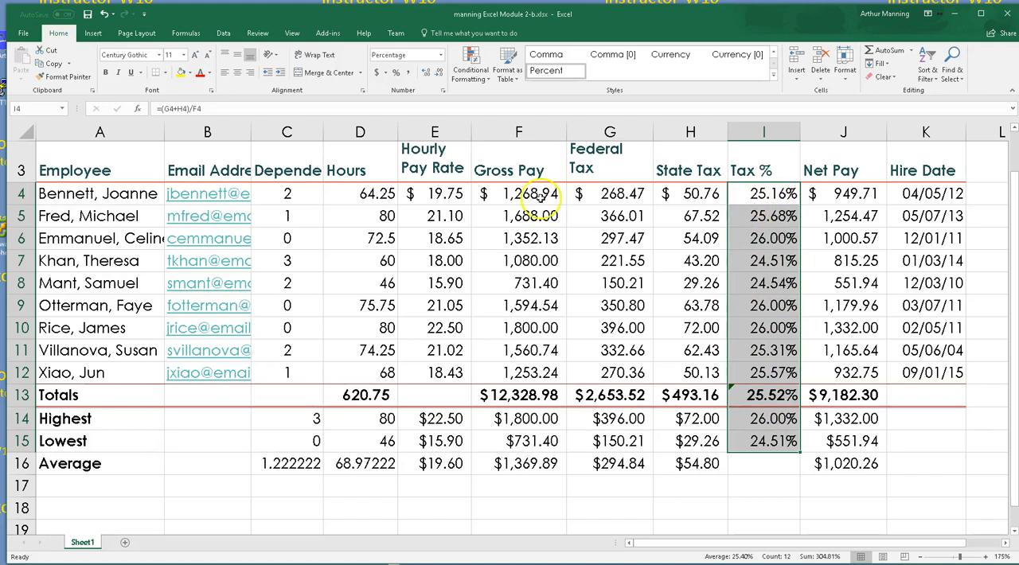
pyautogui.click(430, 72)
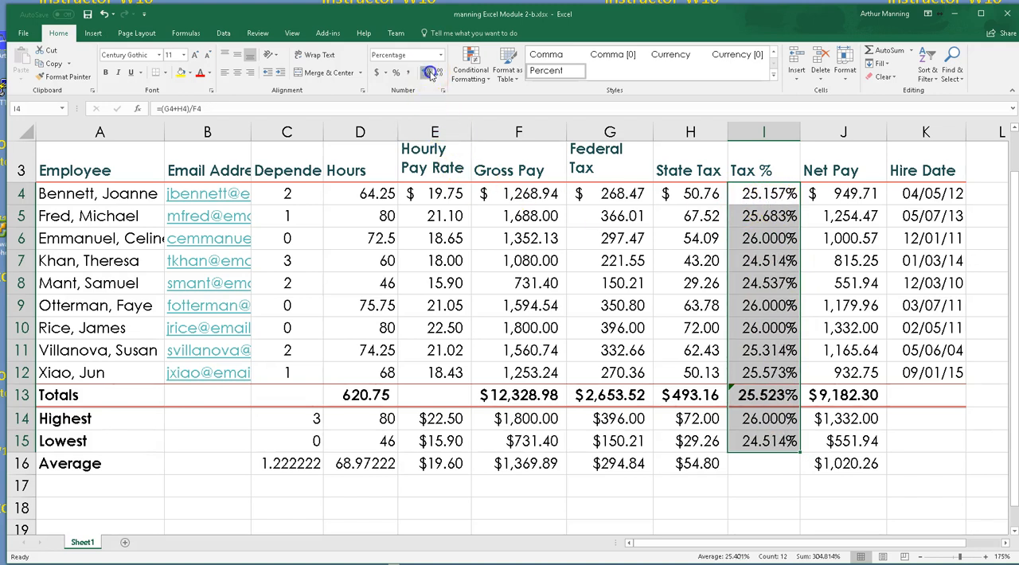
pyautogui.click(432, 73)
pyautogui.click(431, 73)
pyautogui.click(436, 73)
pyautogui.click(436, 73)
pyautogui.click(435, 73)
pyautogui.click(426, 72)
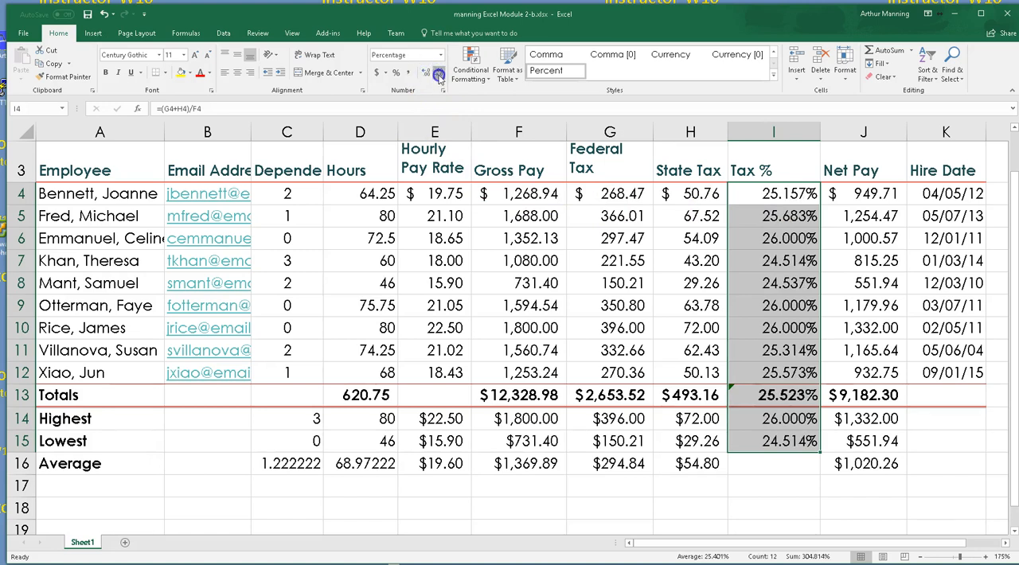
pyautogui.click(437, 77)
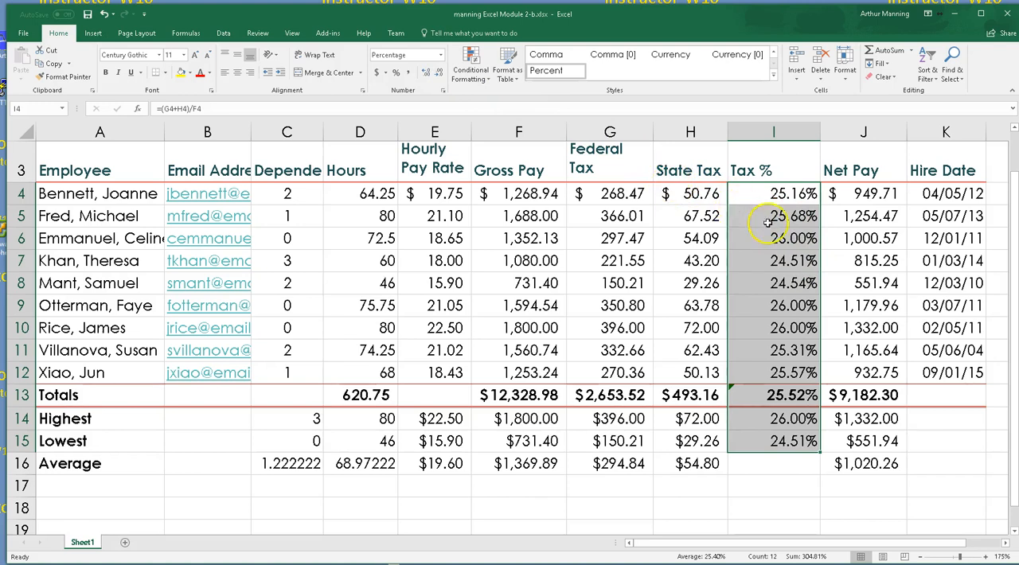
pyautogui.click(437, 77)
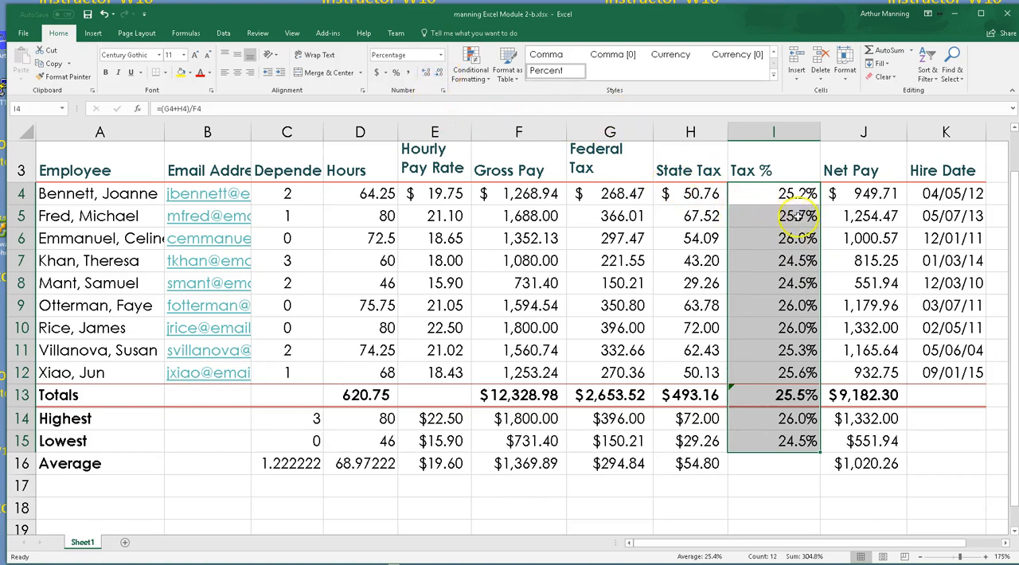
pyautogui.click(428, 74)
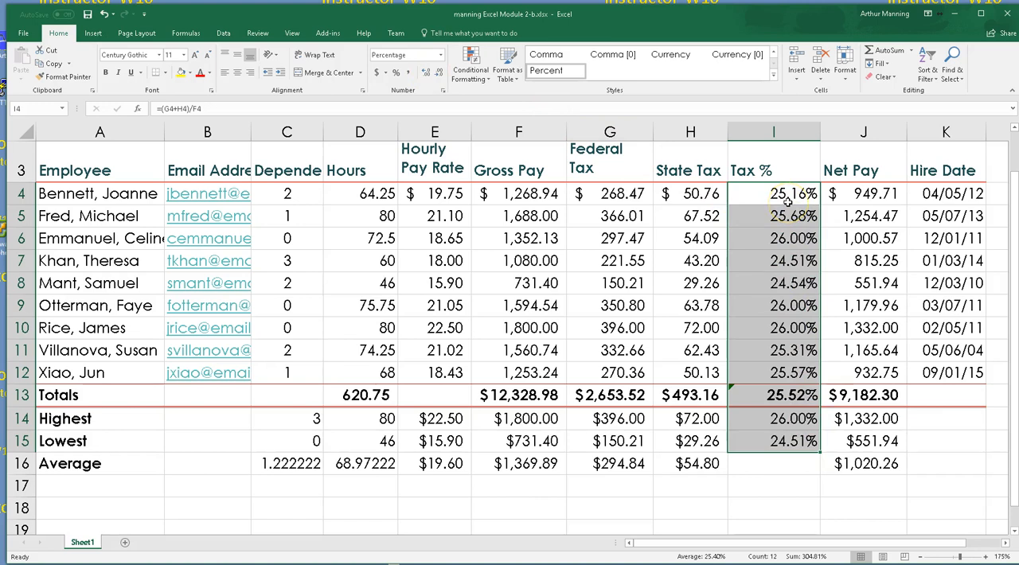
pyautogui.moveTo(787, 202); pyautogui.dragTo(783, 445)
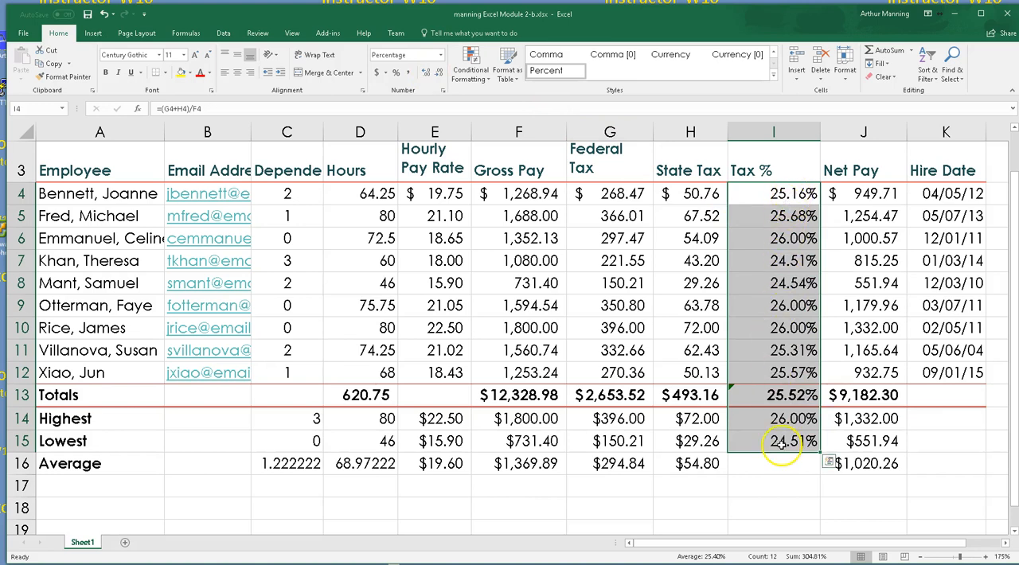
# AutoFit the Tax % column to its contents and widen it slightly
pyautogui.click(780, 500)
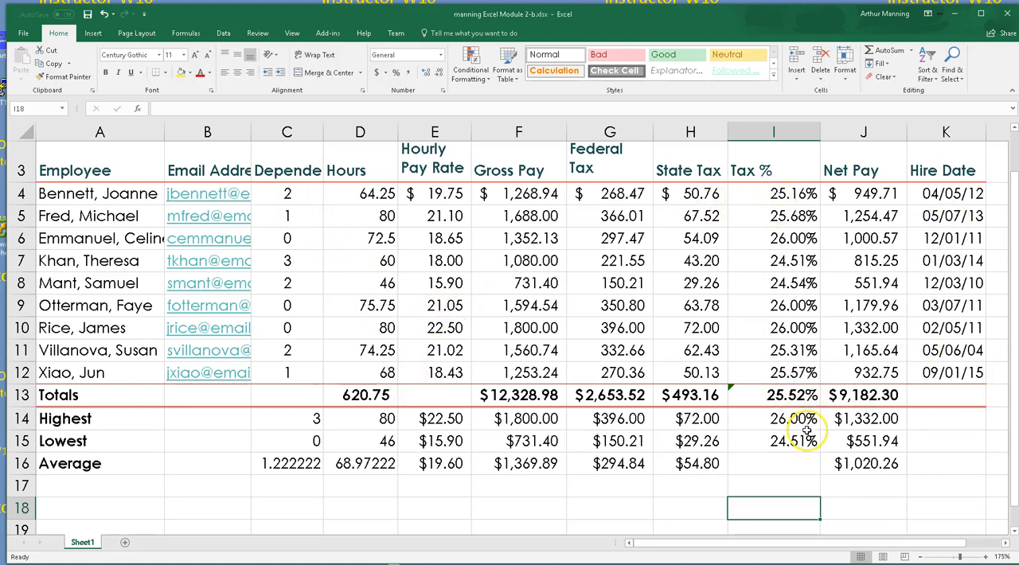
pyautogui.doubleClick(821, 128)
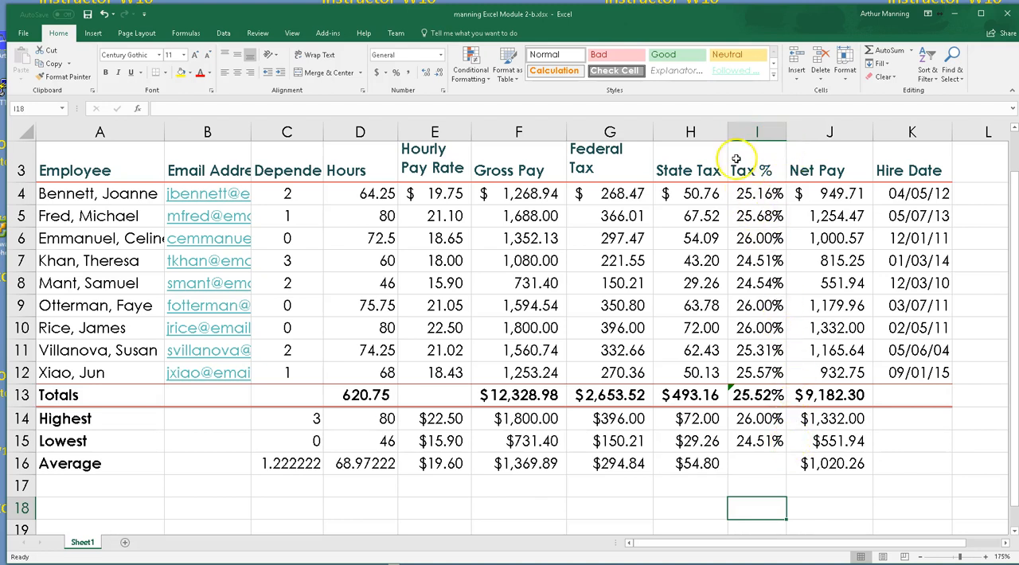
pyautogui.moveTo(785, 131); pyautogui.dragTo(793, 131)
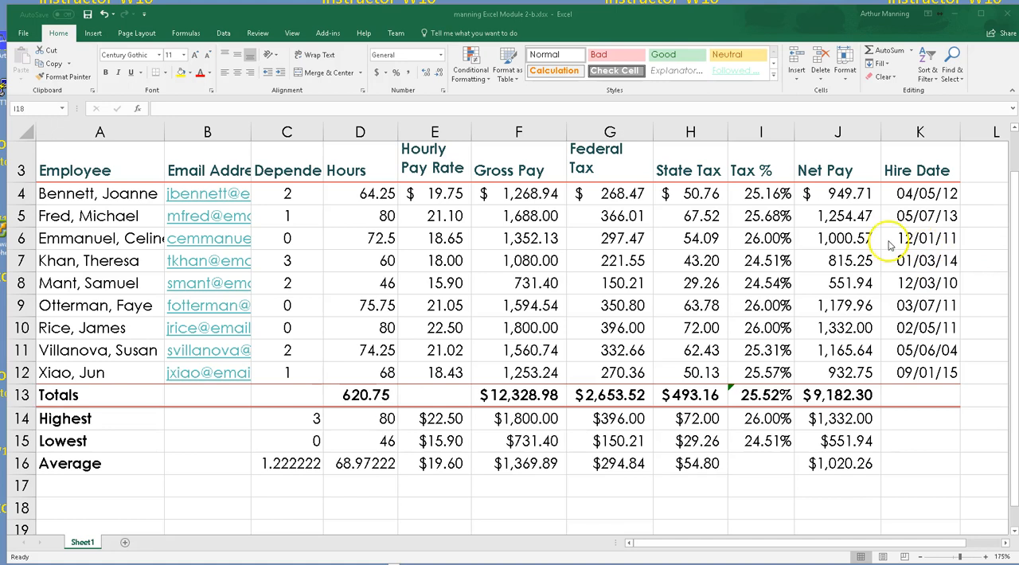
# Apply the Comma style to the employees' hours in D4:D12
pyautogui.click(353, 196)
pyautogui.moveTo(353, 196); pyautogui.dragTo(390, 373)
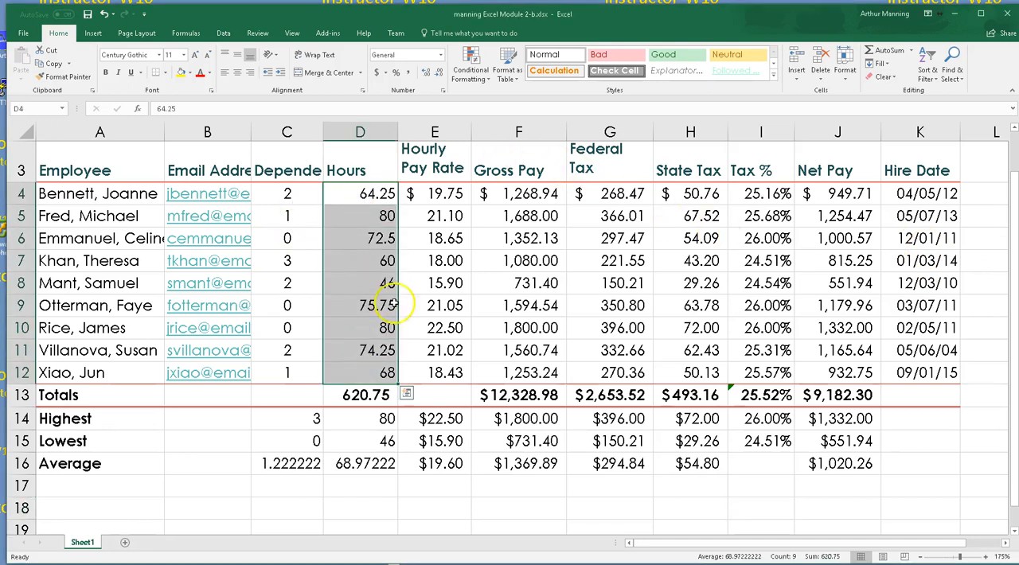
pyautogui.click(406, 73)
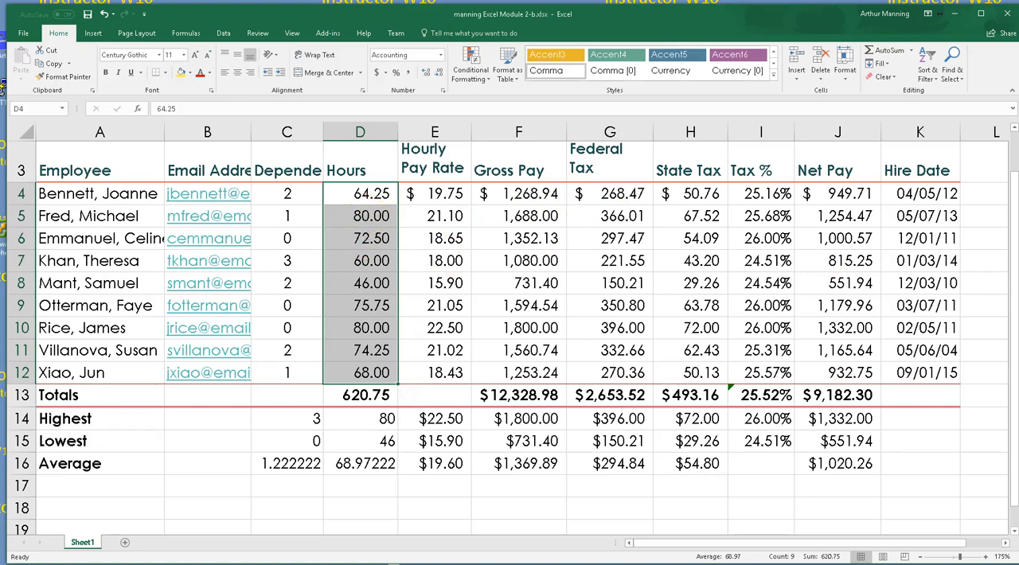
# Start a new conditional formatting rule for the hours in D4:D12 with the rule type Format only cells that contain
pyautogui.scroll(-1, 510, 334)
pyautogui.scroll(2, 509, 335)
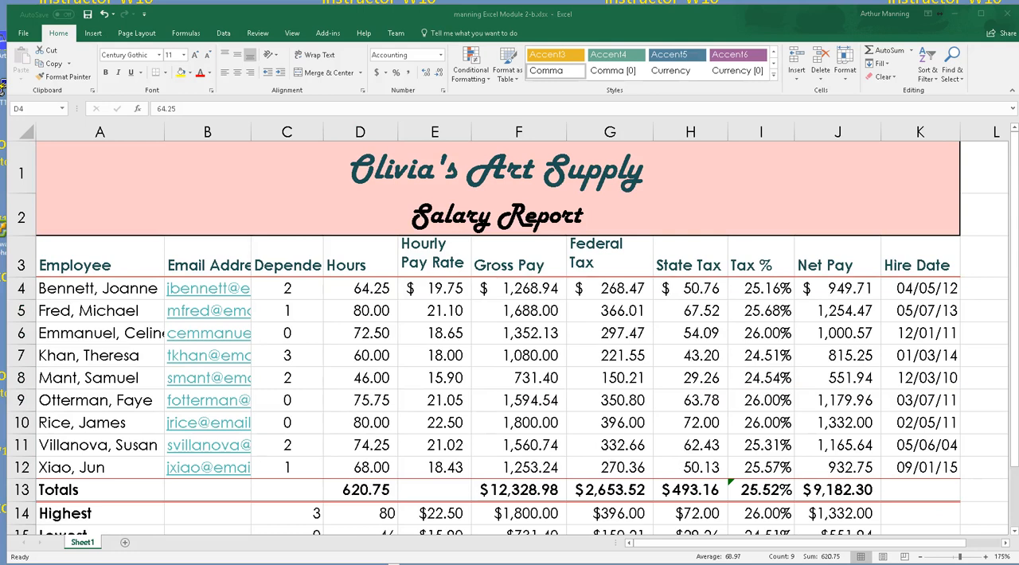
pyautogui.click(356, 288)
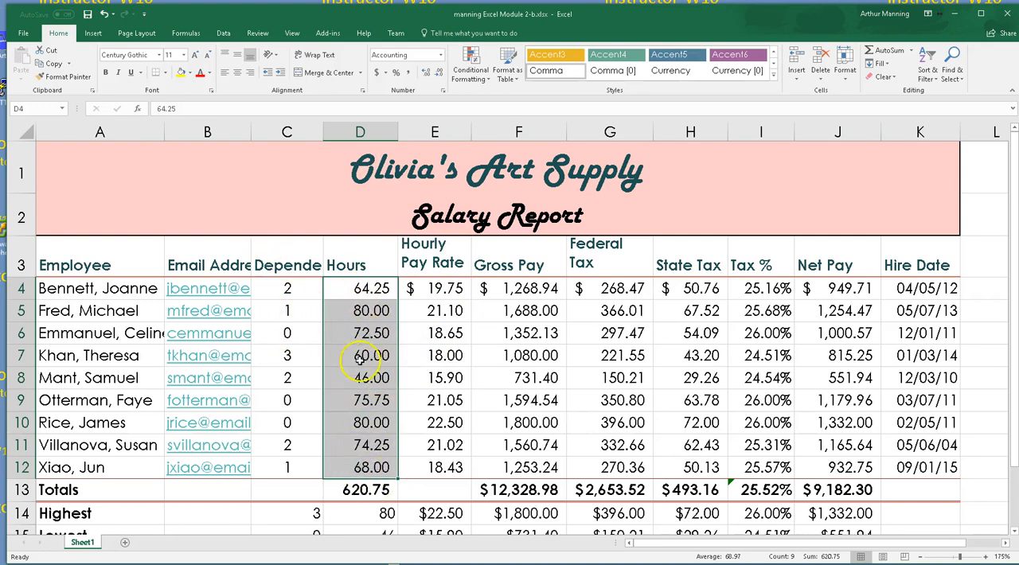
pyautogui.click(488, 82)
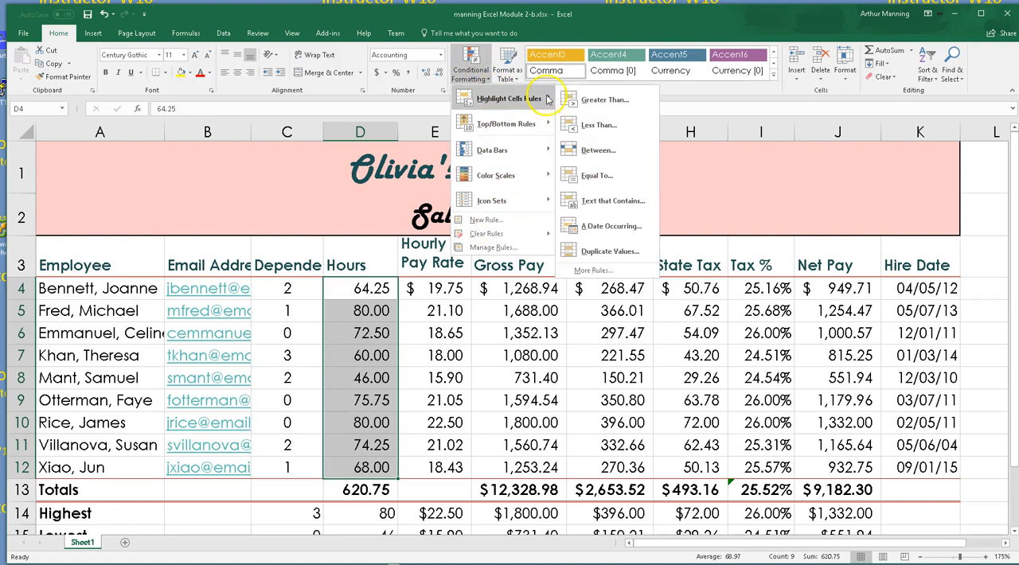
pyautogui.moveTo(551, 129)
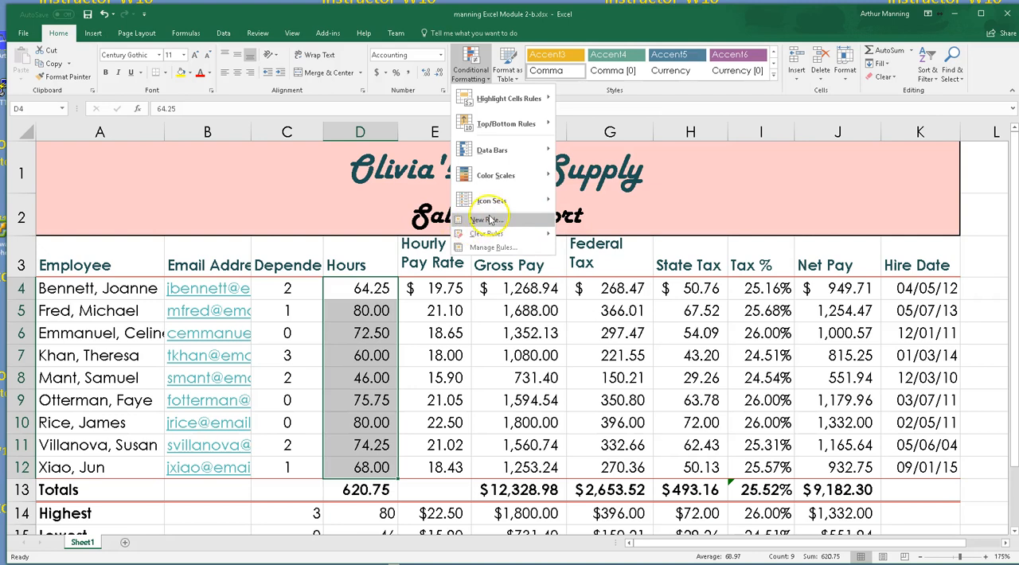
pyautogui.moveTo(549, 99)
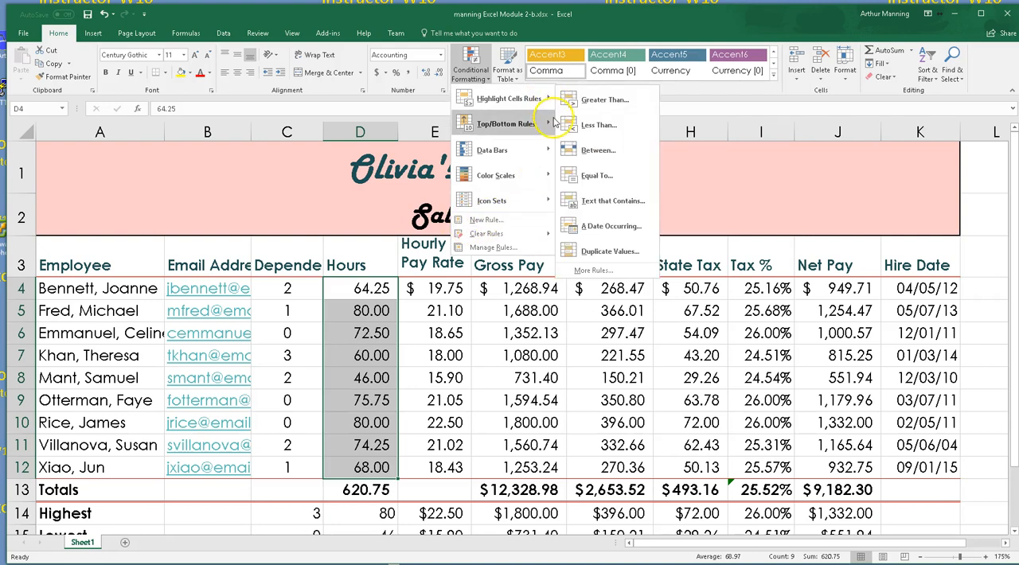
pyautogui.moveTo(550, 153)
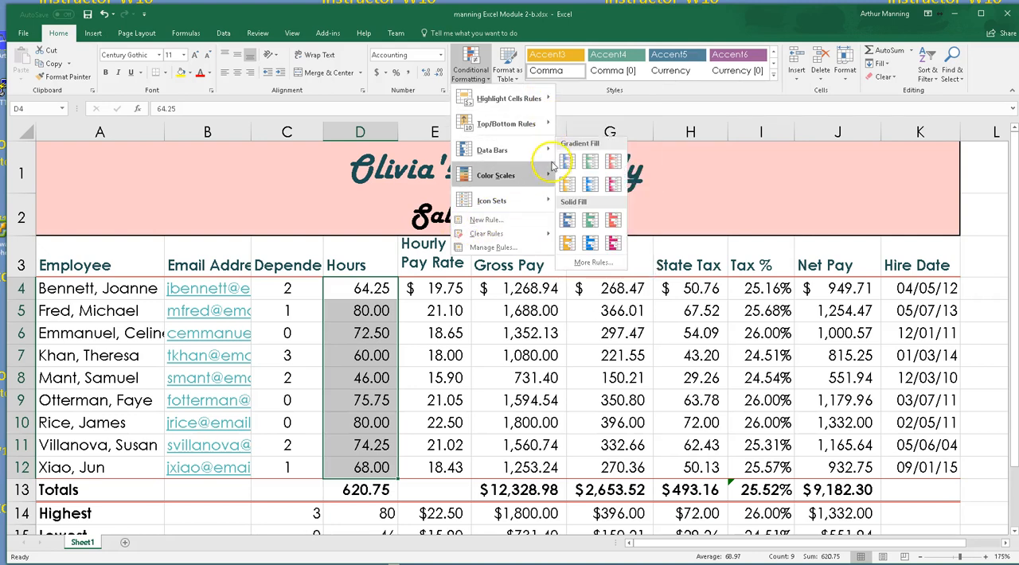
pyautogui.moveTo(549, 176)
pyautogui.moveTo(547, 203)
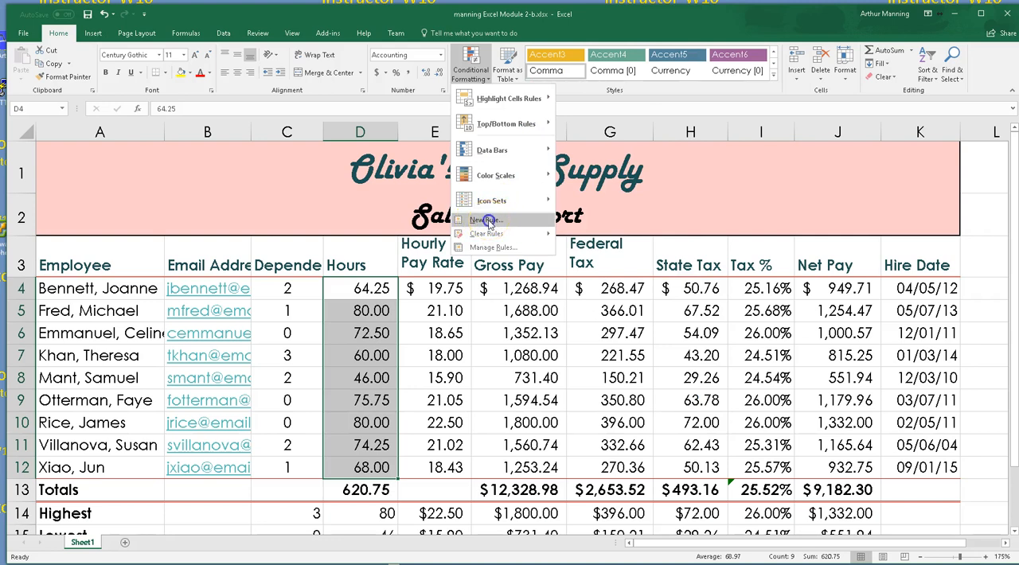
pyautogui.click(488, 221)
pyautogui.moveTo(501, 166)
pyautogui.mouseDown()
pyautogui.moveTo(512, 164)
pyautogui.moveTo(503, 136)
pyautogui.moveTo(500, 146)
pyautogui.mouseUp()
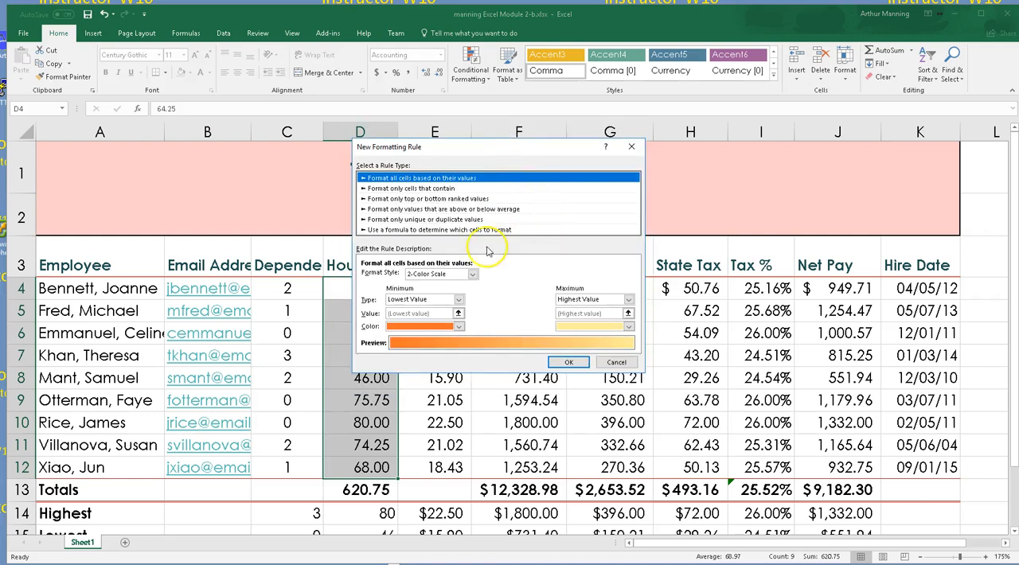
pyautogui.click(404, 188)
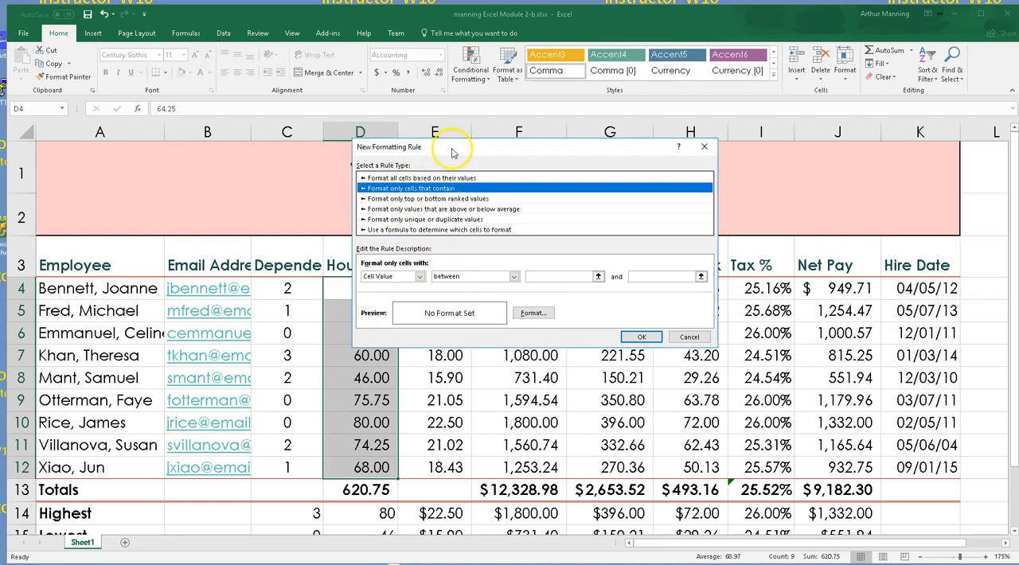
pyautogui.moveTo(451, 148); pyautogui.dragTo(489, 134)
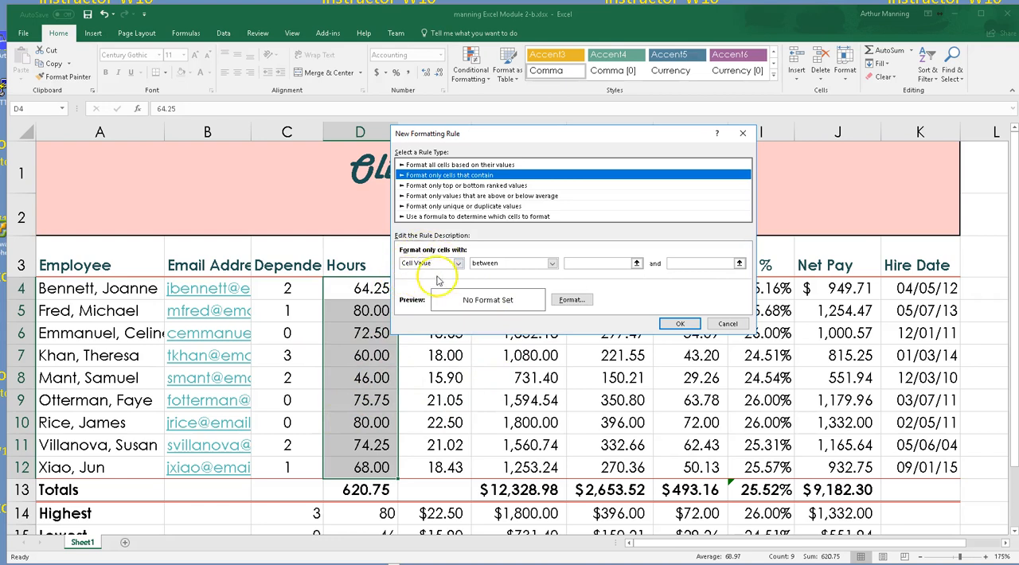
# Set the rule's condition to cell value greater than 72
pyautogui.click(552, 264)
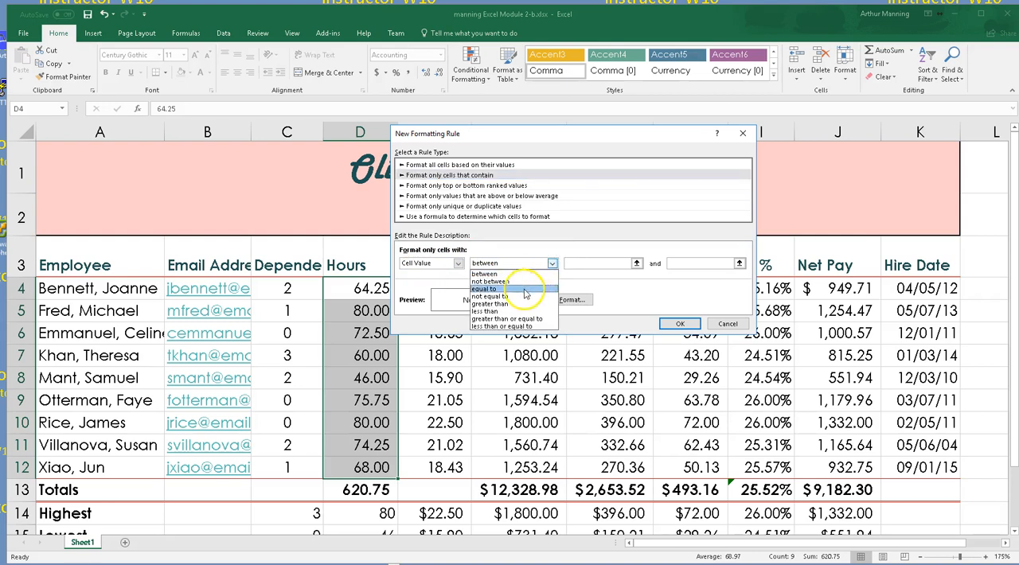
pyautogui.click(498, 304)
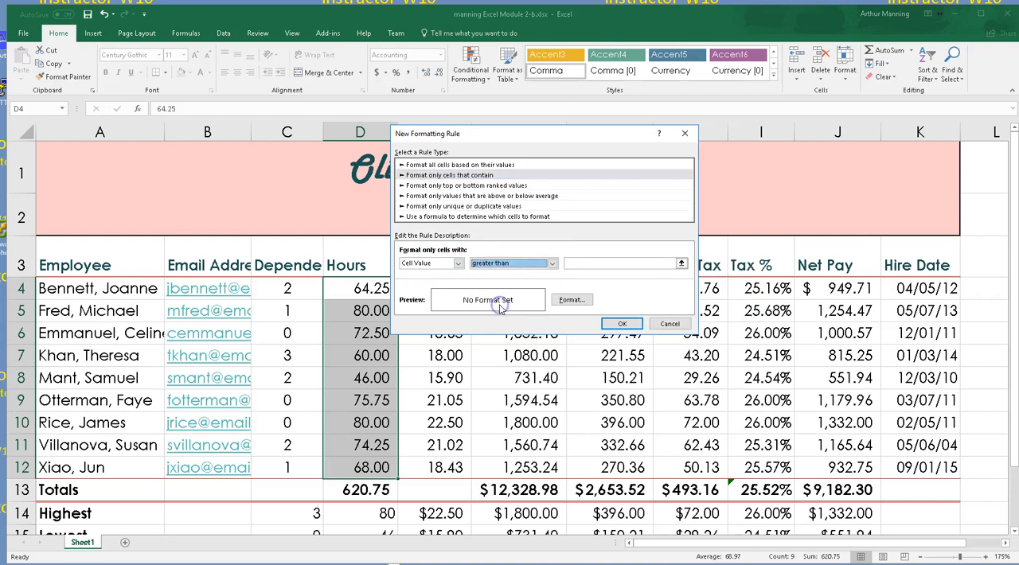
pyautogui.click(589, 264)
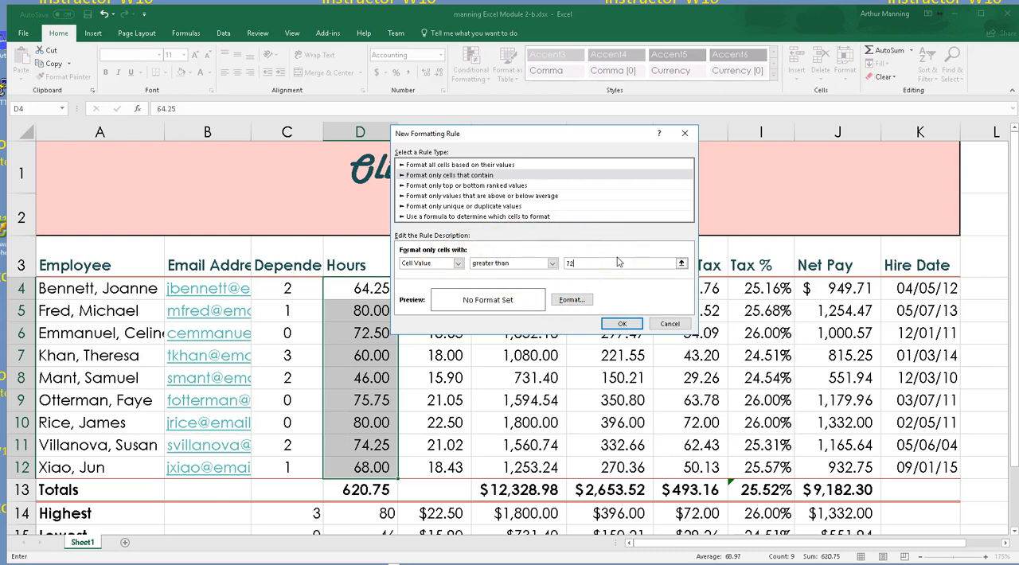
# Set the rule's font color to white in the cell format settings
pyautogui.click(571, 300)
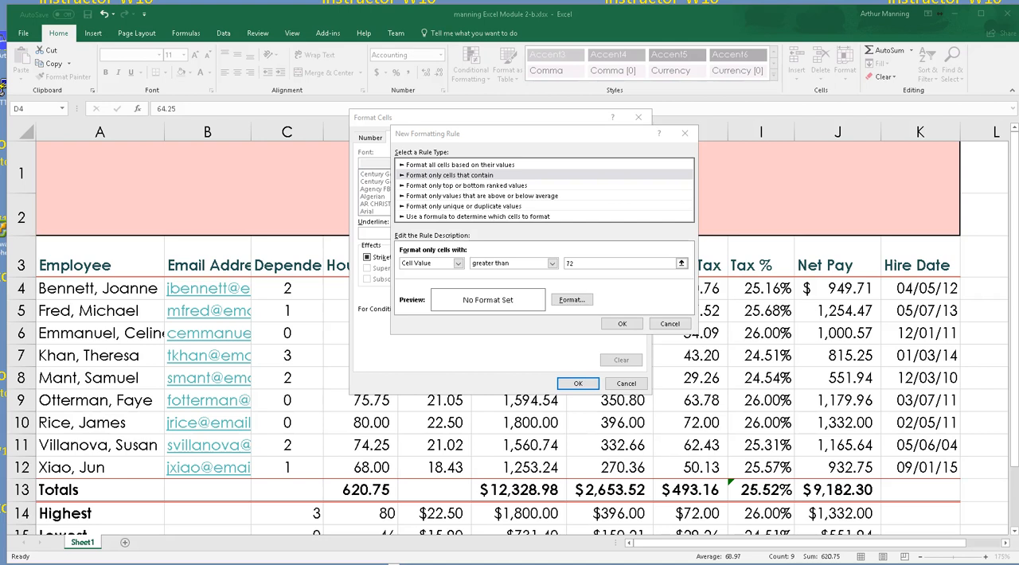
pyautogui.click(573, 301)
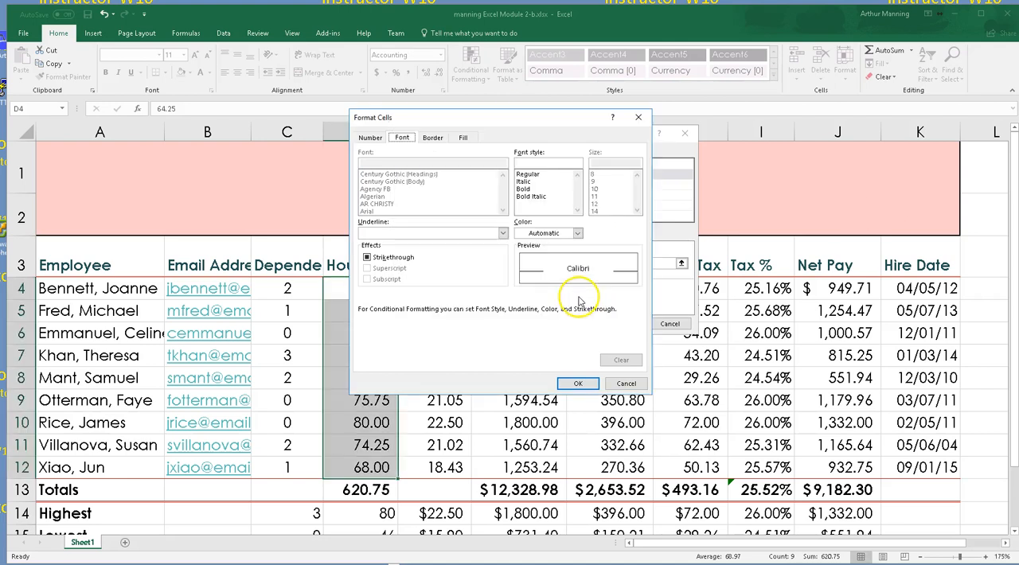
pyautogui.click(579, 234)
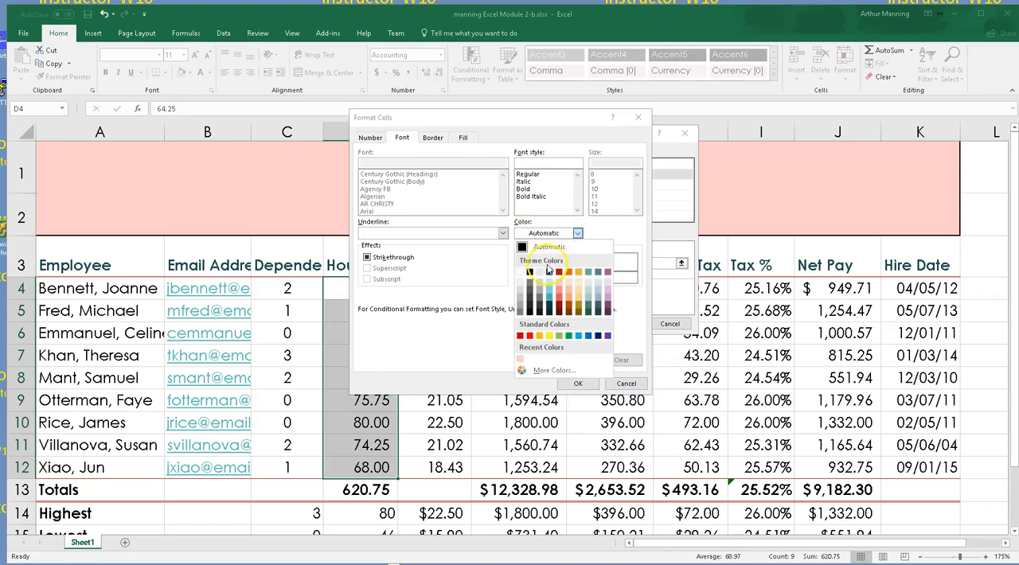
pyautogui.click(521, 273)
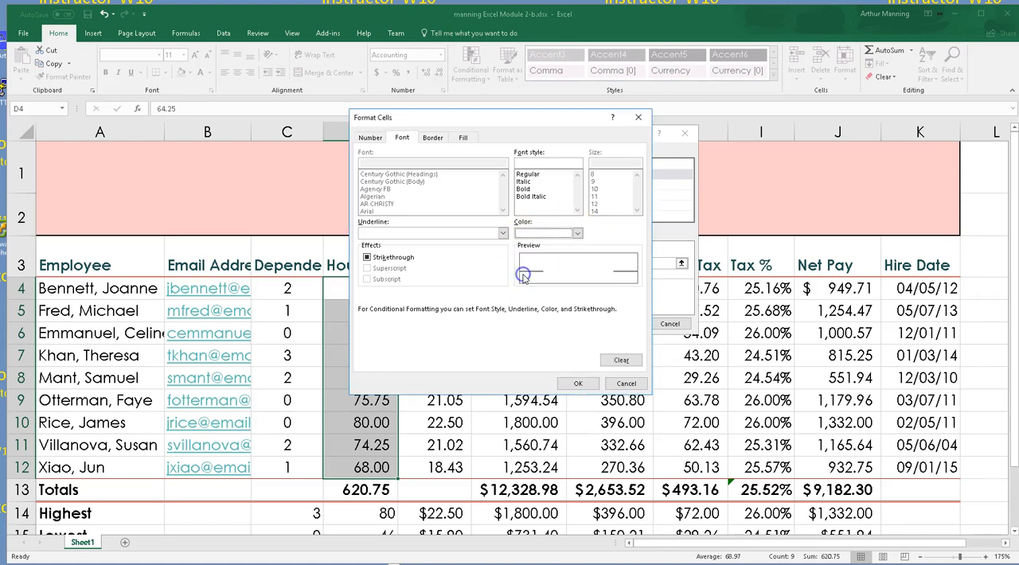
# Choose the blue theme color as the rule's background fill and check it against the font settings
pyautogui.click(465, 138)
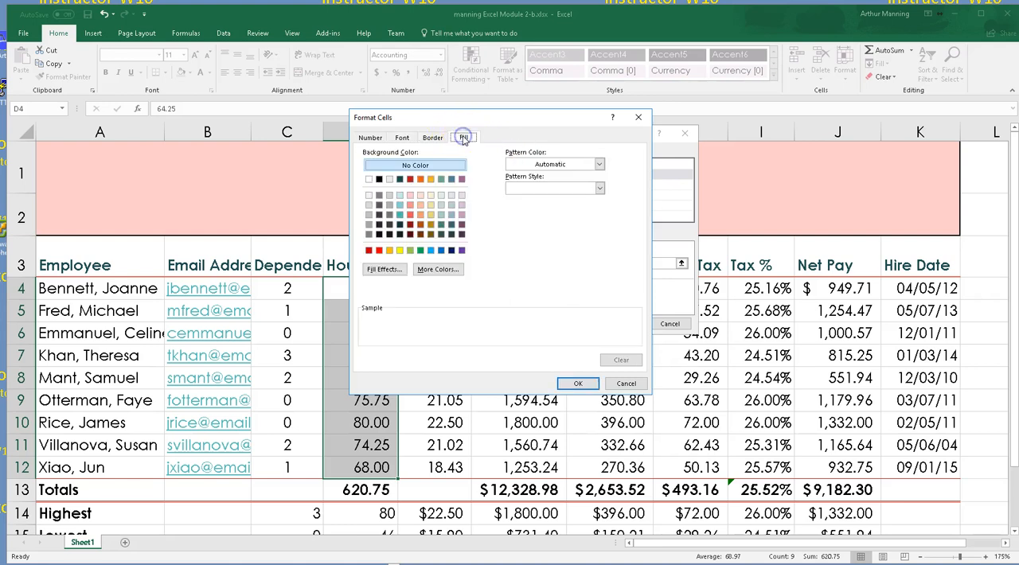
pyautogui.click(451, 180)
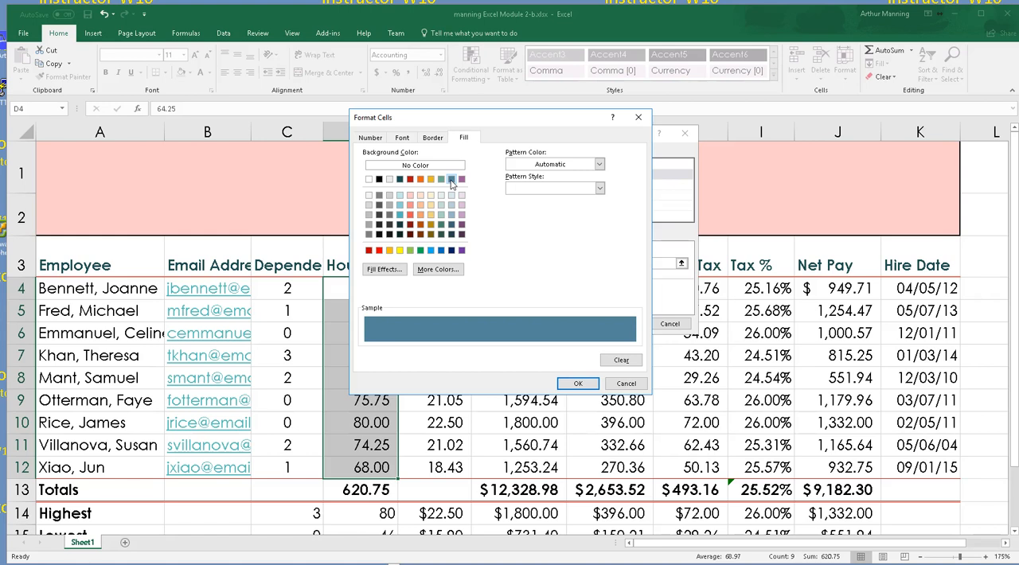
pyautogui.click(402, 137)
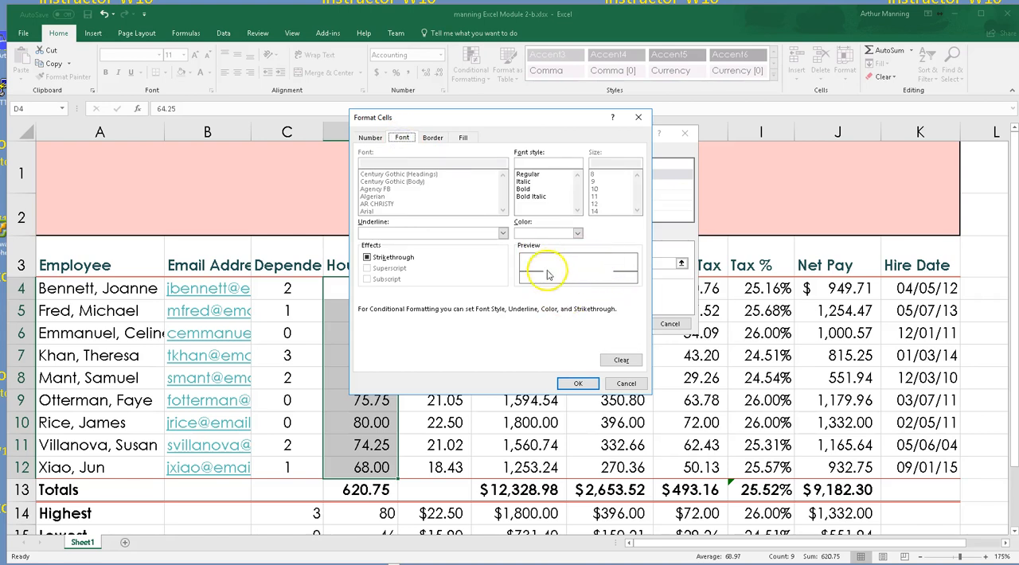
pyautogui.click(464, 138)
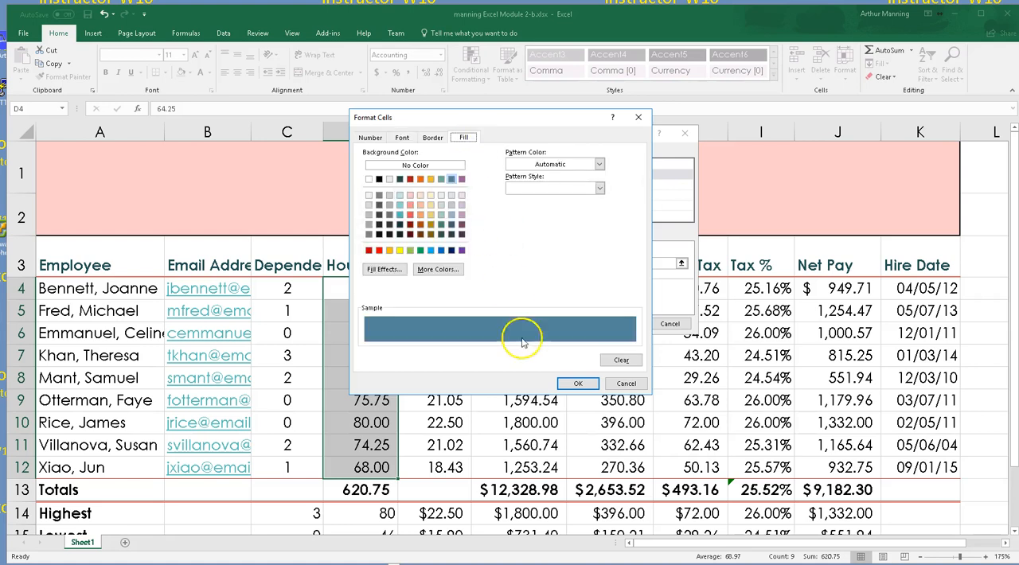
# Accept the chosen white font and blue fill and apply the greater-than-72 rule to the hours in D4:D12
pyautogui.click(578, 385)
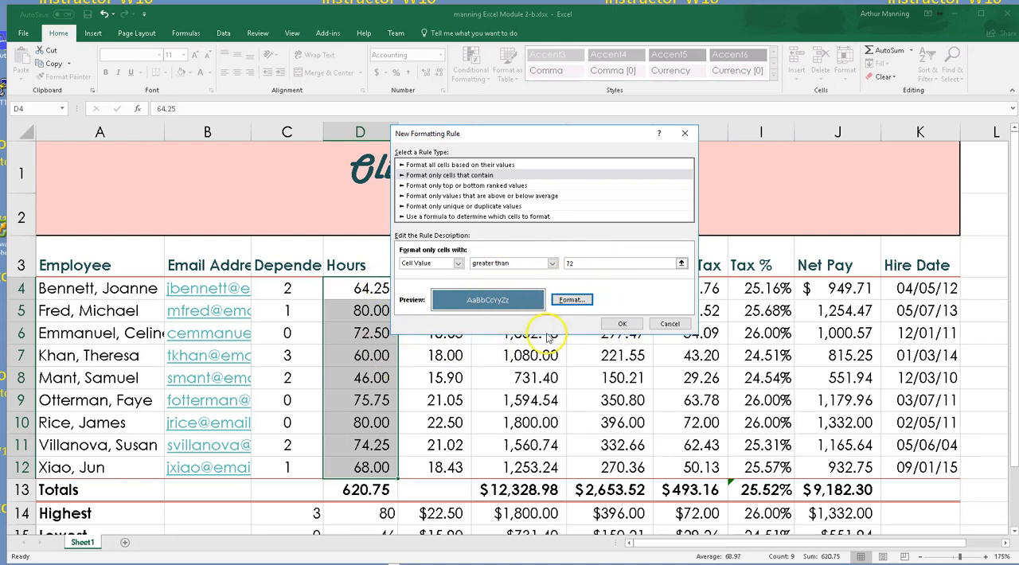
pyautogui.click(617, 325)
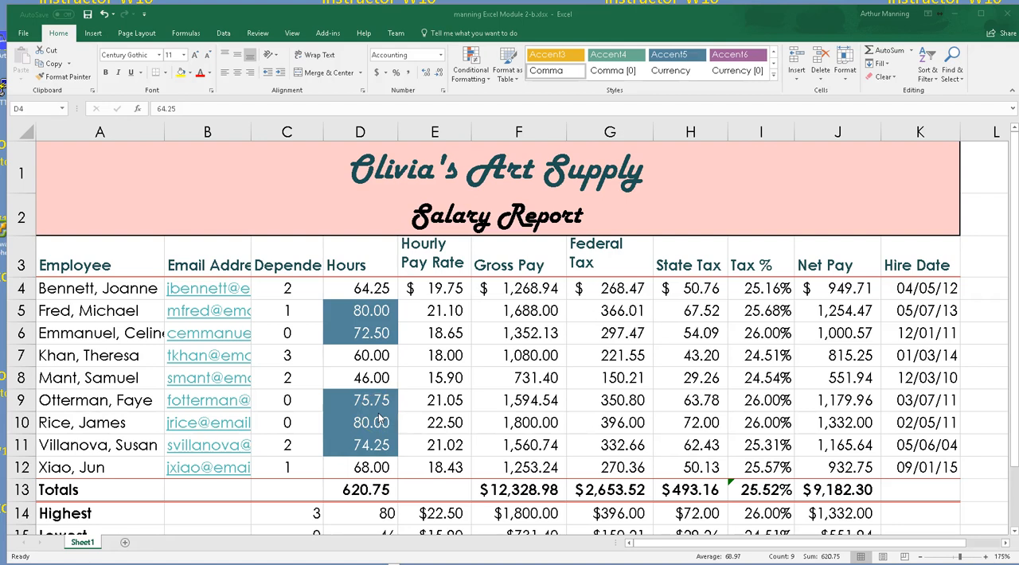
pyautogui.click(357, 311)
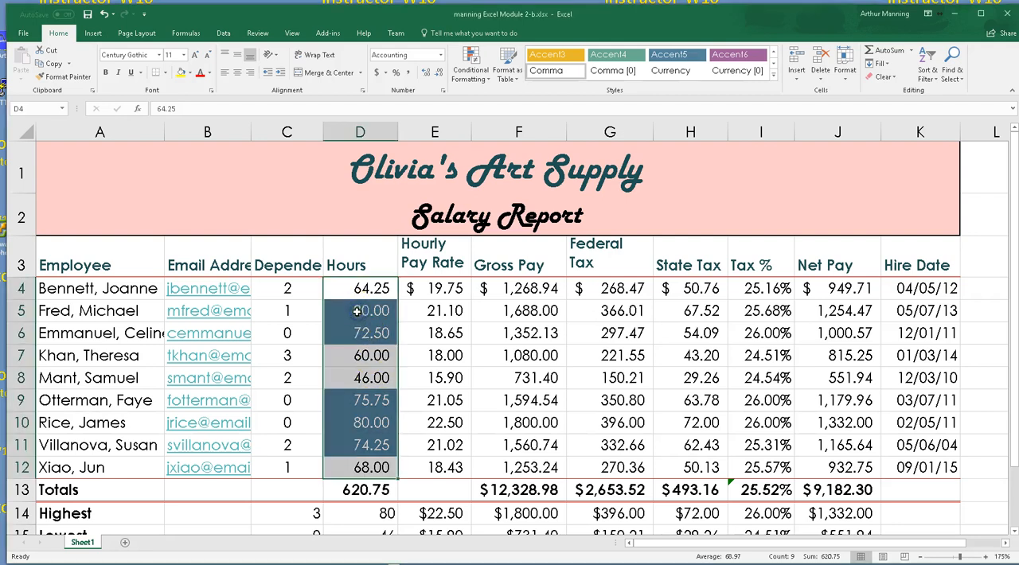
pyautogui.click(444, 400)
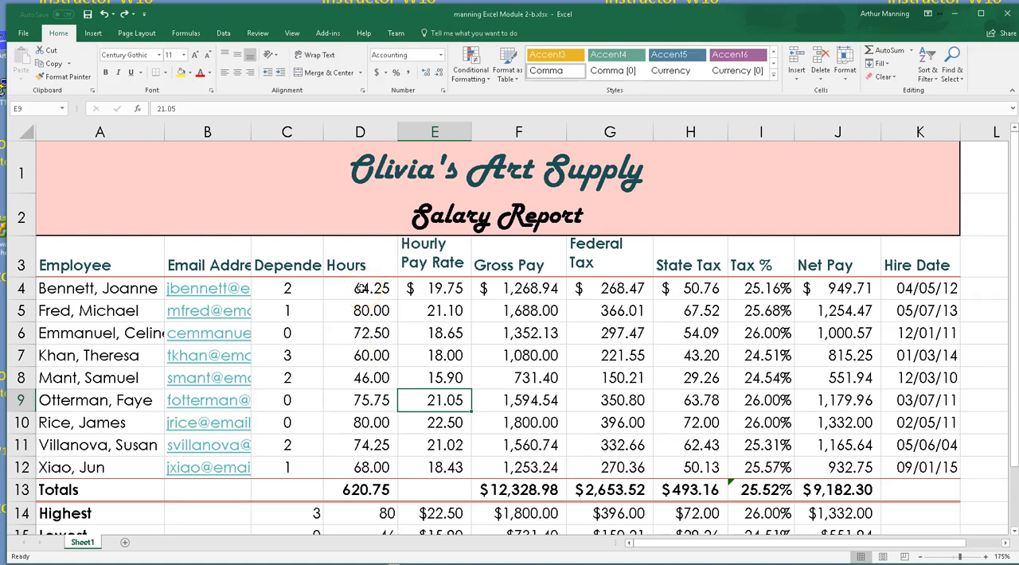
# Create another conditional formatting rule for the hours in D4:D12 using the type Format only cells that contain
pyautogui.moveTo(360, 289); pyautogui.dragTo(373, 466)
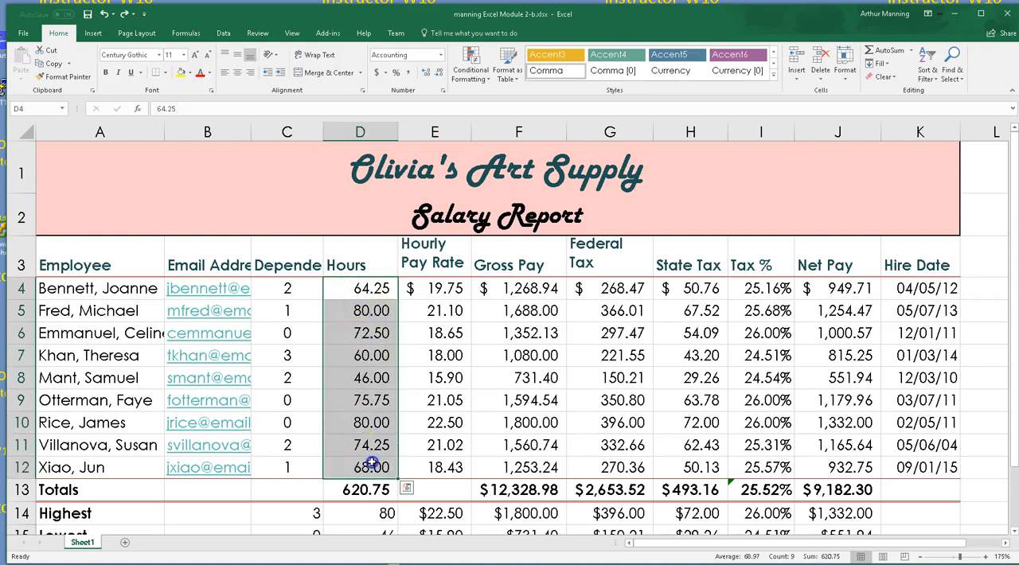
pyautogui.click(469, 64)
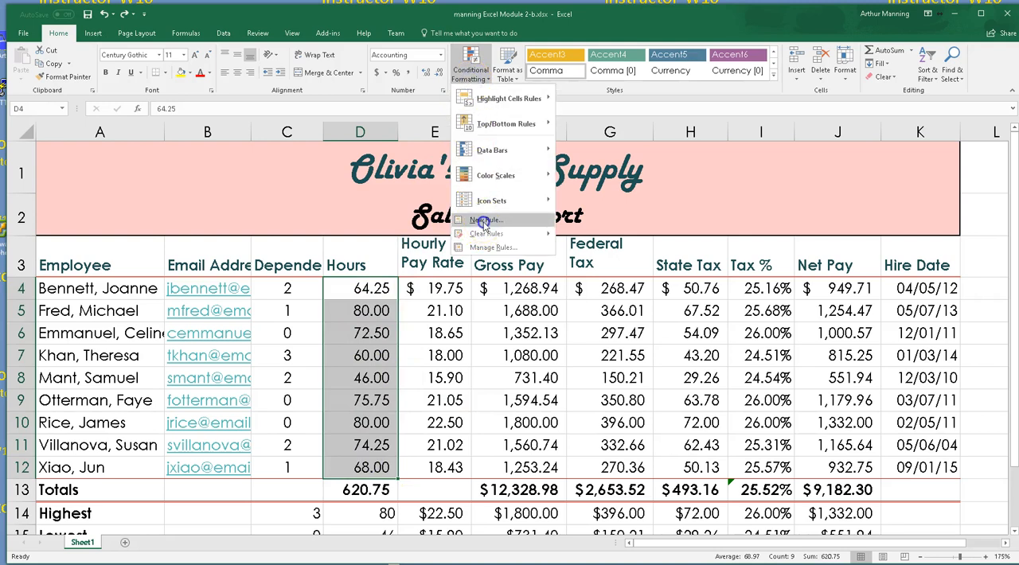
pyautogui.click(484, 220)
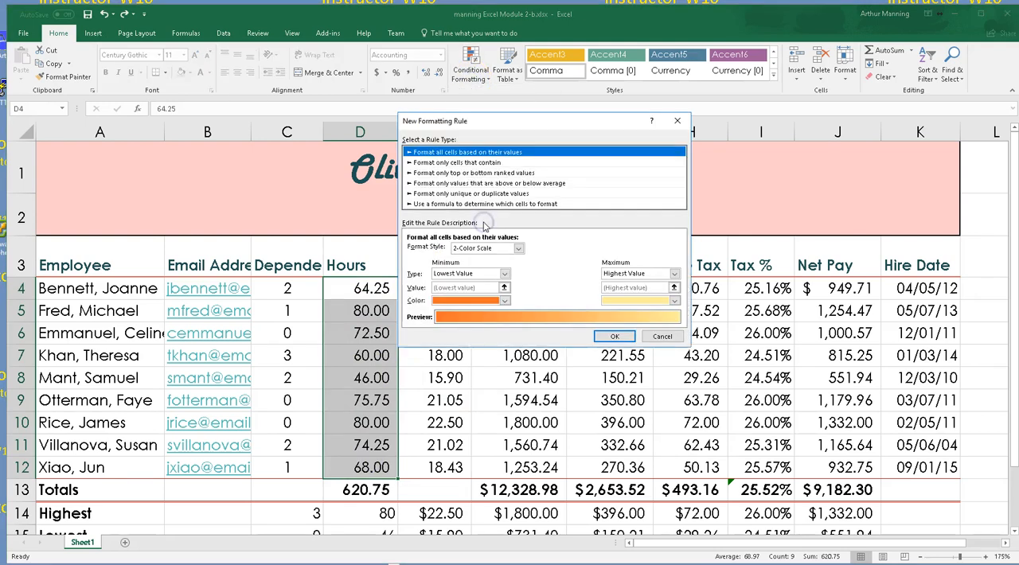
pyautogui.click(436, 162)
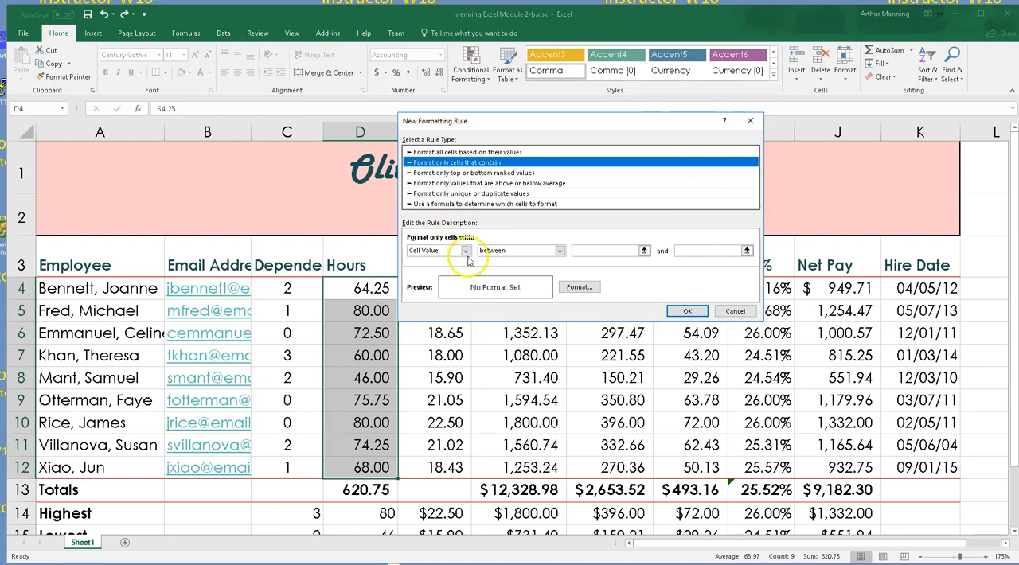
# Make the new rule match cell values greater than 72
pyautogui.click(560, 251)
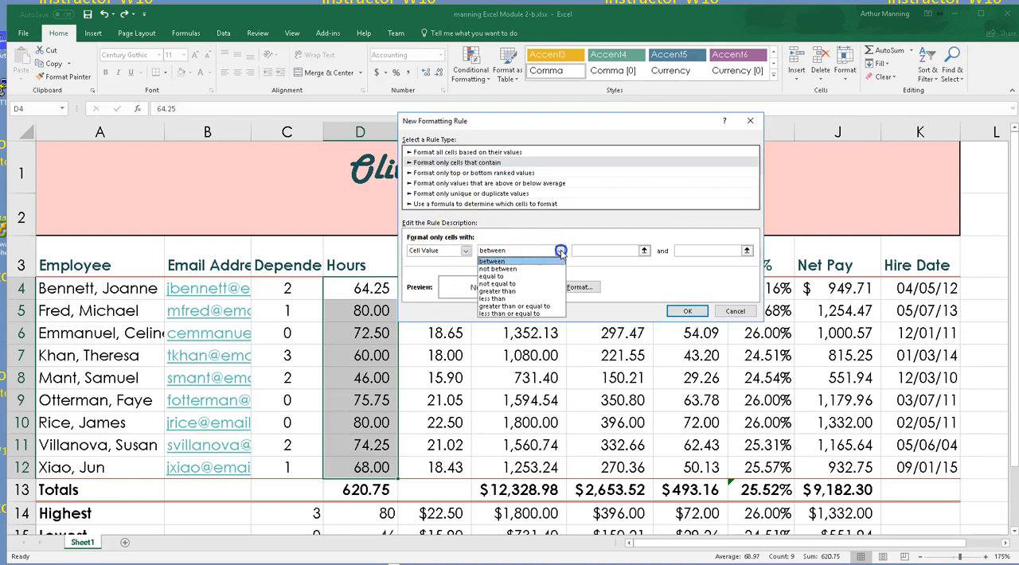
pyautogui.click(518, 292)
pyautogui.click(600, 250)
pyautogui.write('7')
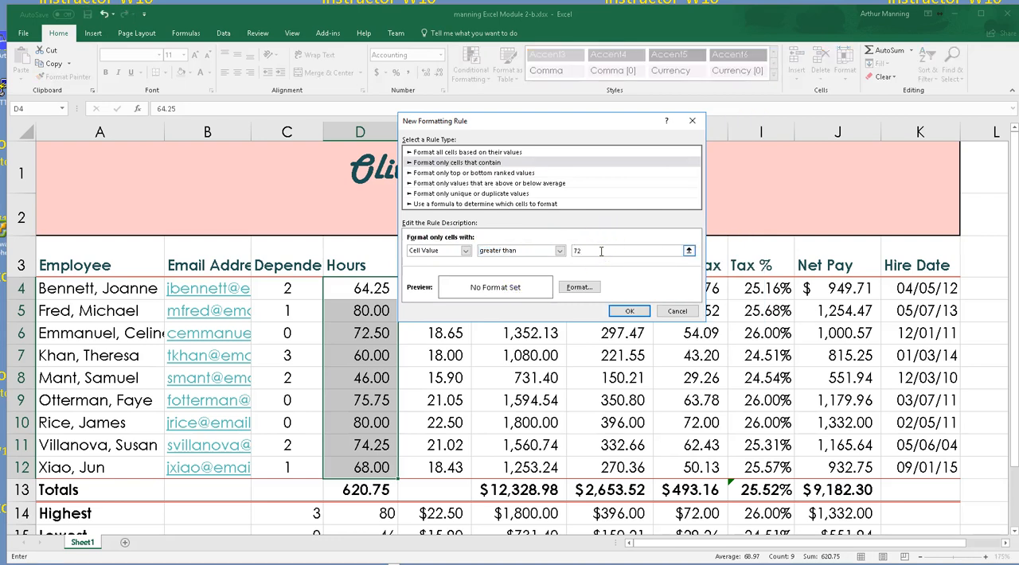
pyautogui.write('2')
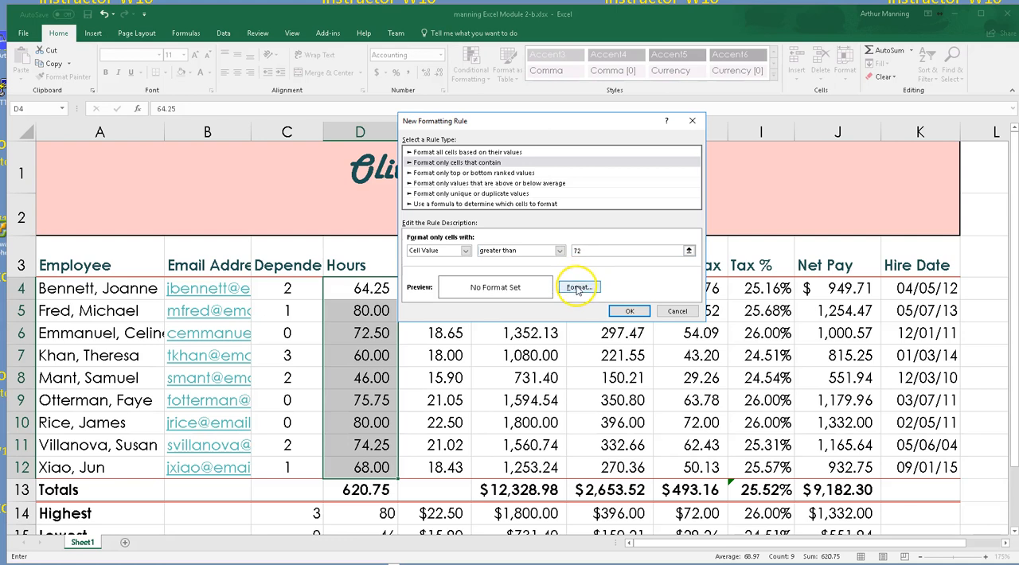
# Give the rule the blue theme fill and a white font, and apply it to the selected hours
pyautogui.click(579, 287)
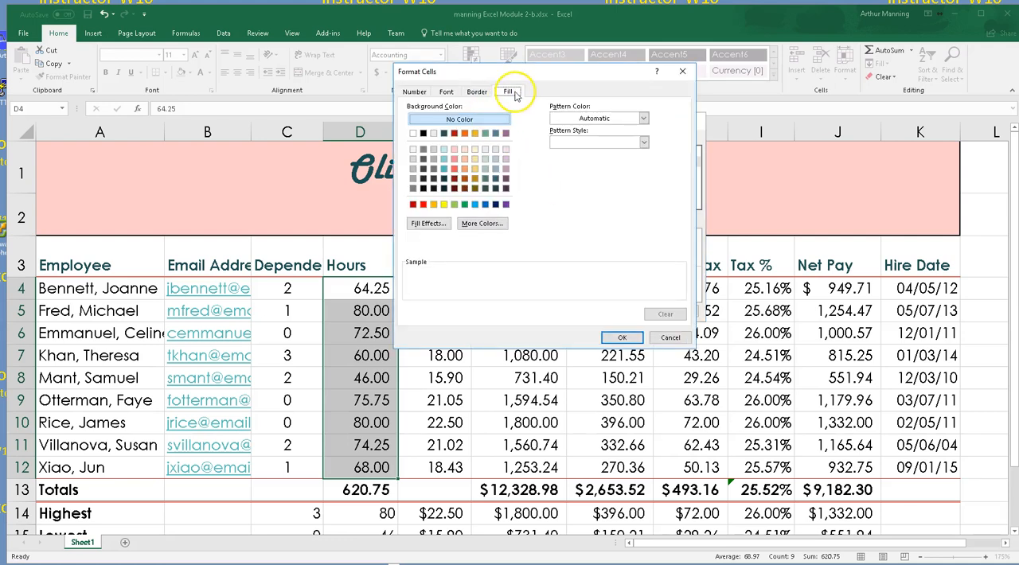
pyautogui.click(495, 134)
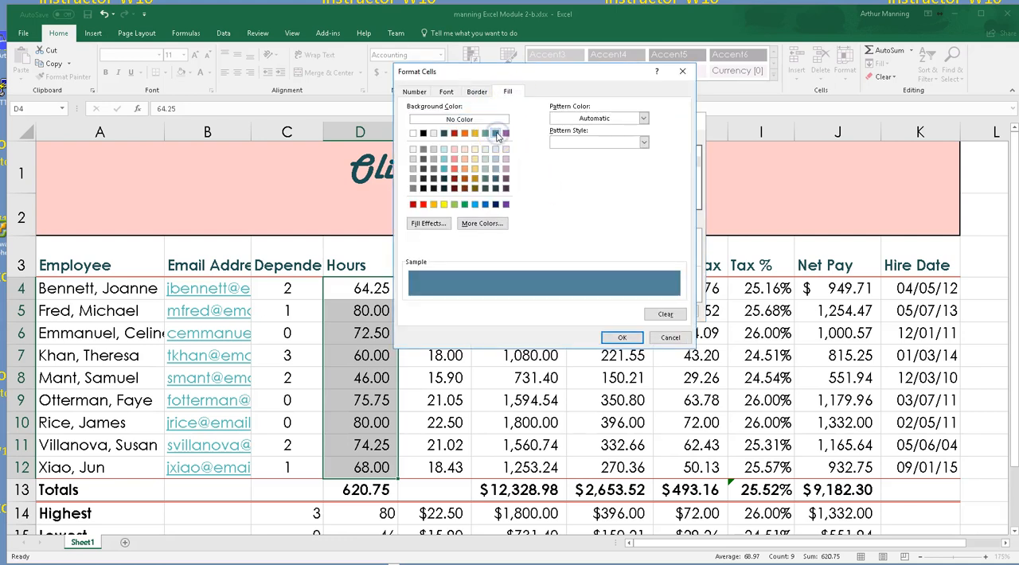
pyautogui.click(447, 93)
pyautogui.click(589, 187)
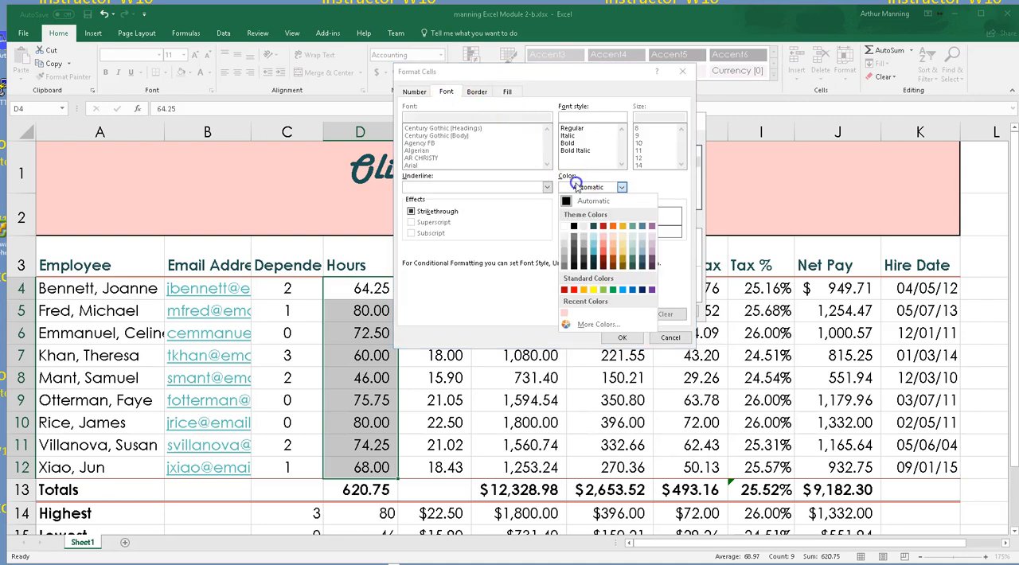
pyautogui.click(565, 227)
pyautogui.click(622, 338)
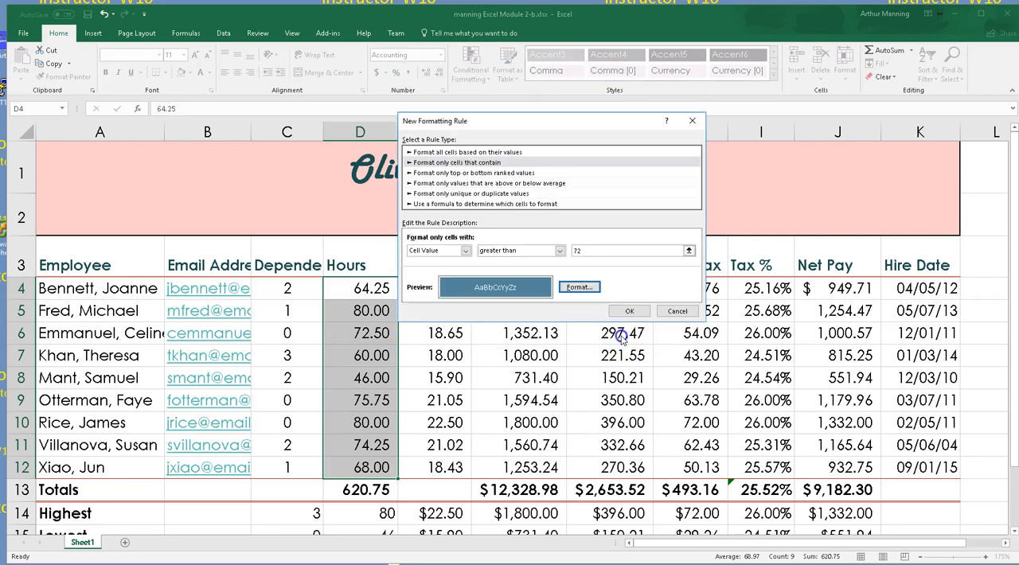
pyautogui.click(627, 311)
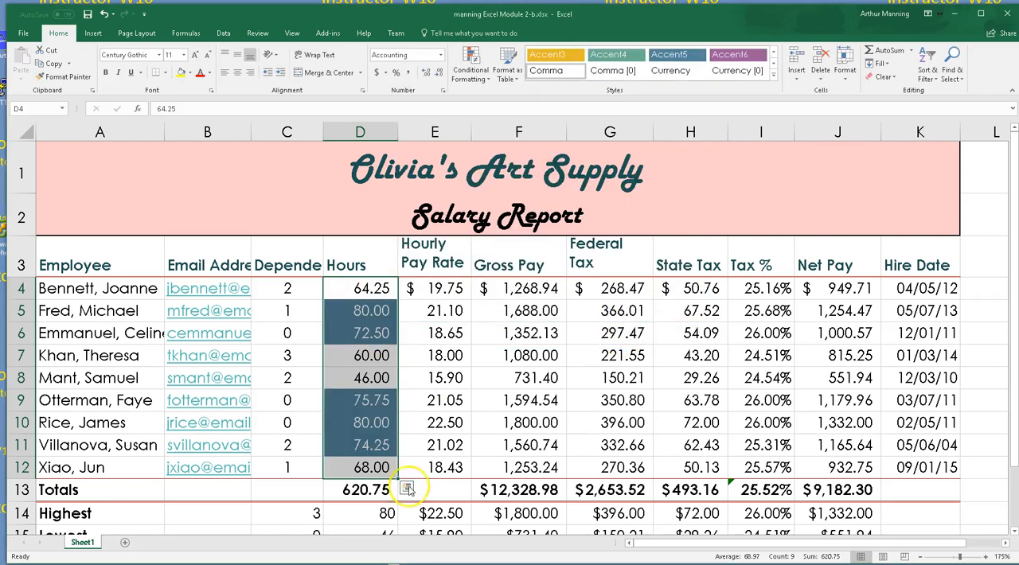
pyautogui.click(475, 430)
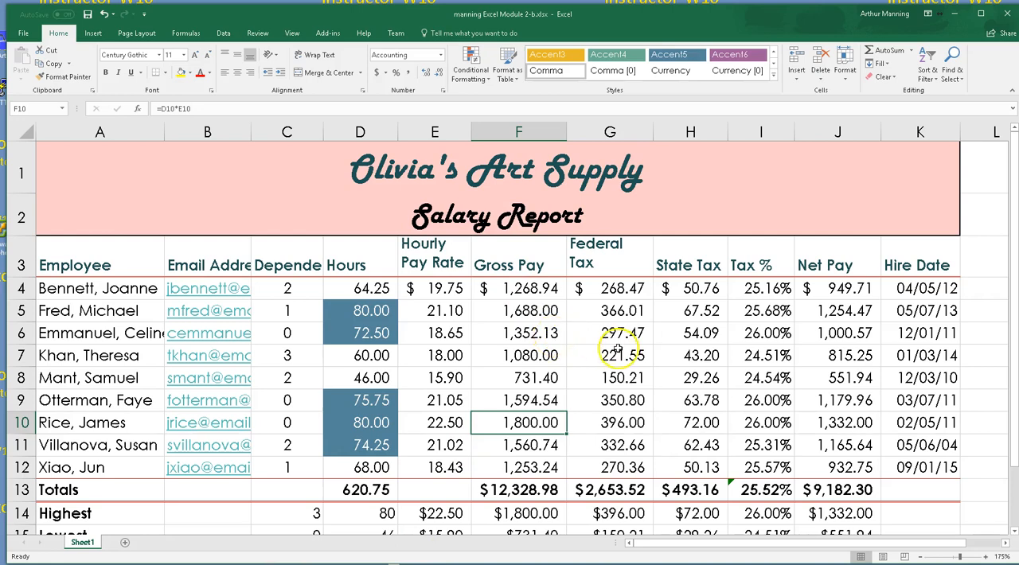
pyautogui.scroll(-1, 620, 353)
pyautogui.scroll(1, 619, 352)
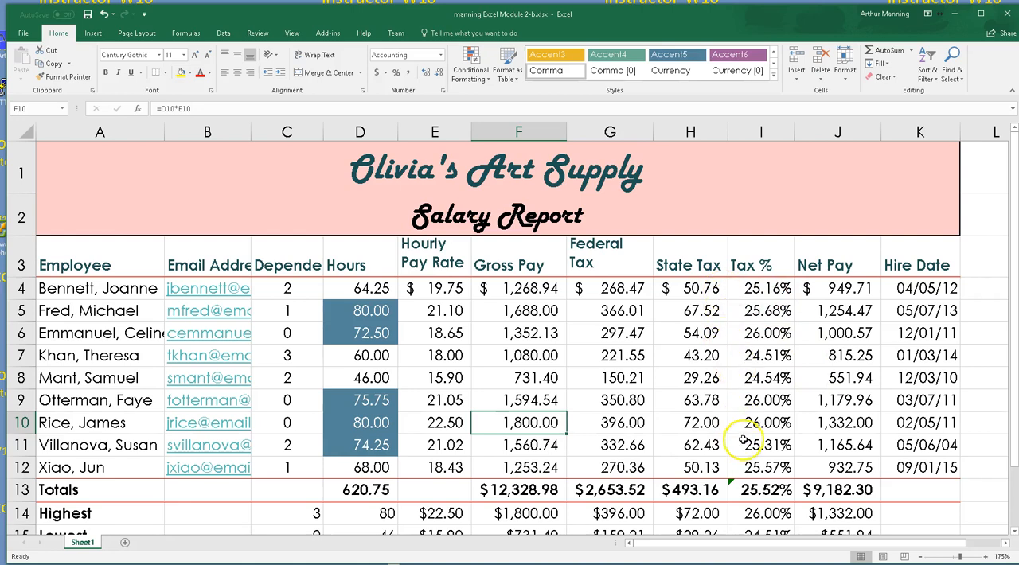
pyautogui.scroll(-1, 729, 430)
pyautogui.scroll(1, 647, 239)
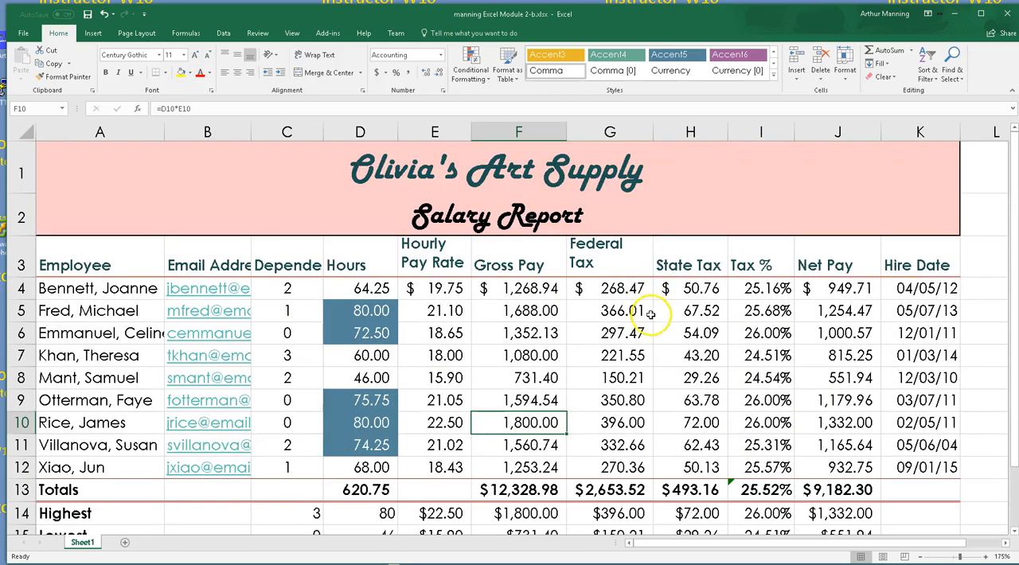
pyautogui.click(624, 336)
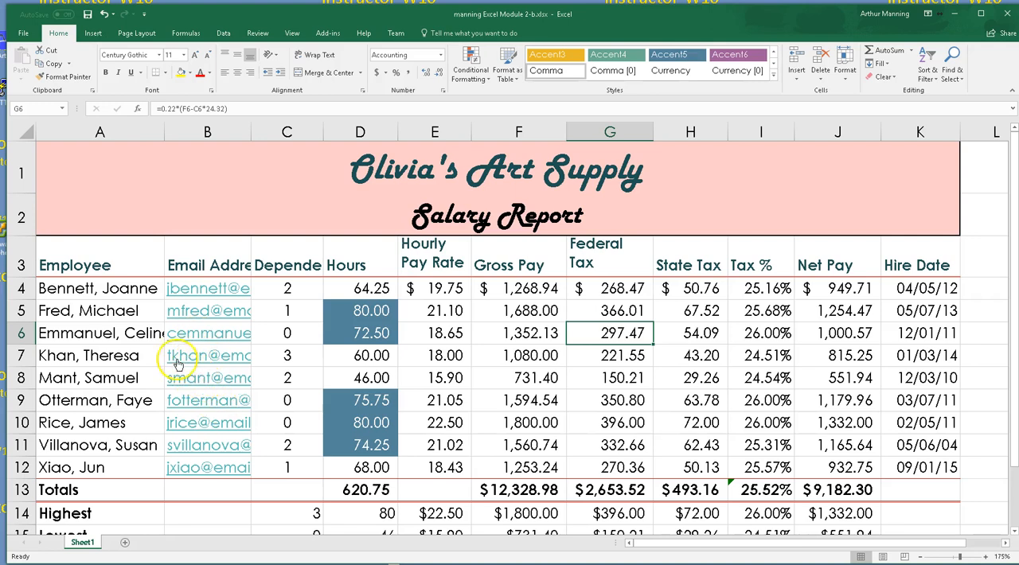
# AutoFit the Employee, Email Address and Dependents columns individually, and AutoFit columns A through J together
pyautogui.doubleClick(164, 131)
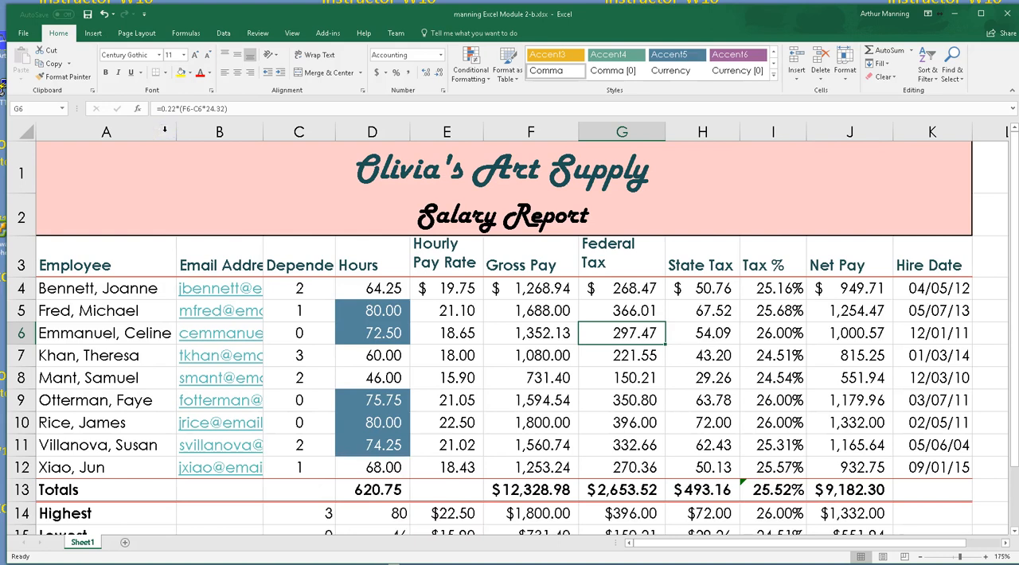
pyautogui.doubleClick(263, 131)
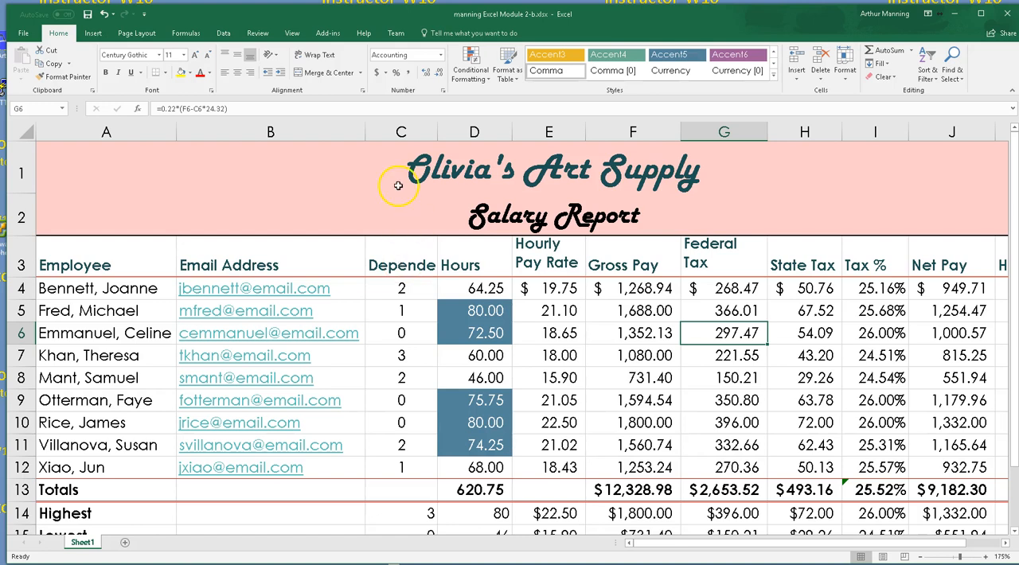
pyautogui.doubleClick(437, 131)
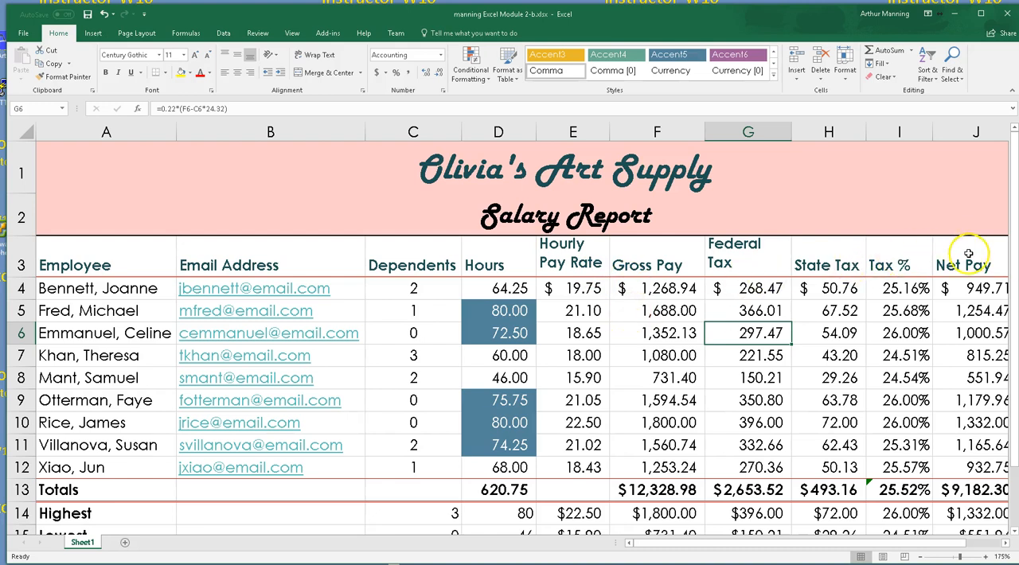
pyautogui.moveTo(976, 132)
pyautogui.mouseDown()
pyautogui.moveTo(852, 149)
pyautogui.moveTo(337, 158)
pyautogui.moveTo(168, 135)
pyautogui.moveTo(172, 128)
pyautogui.mouseUp()
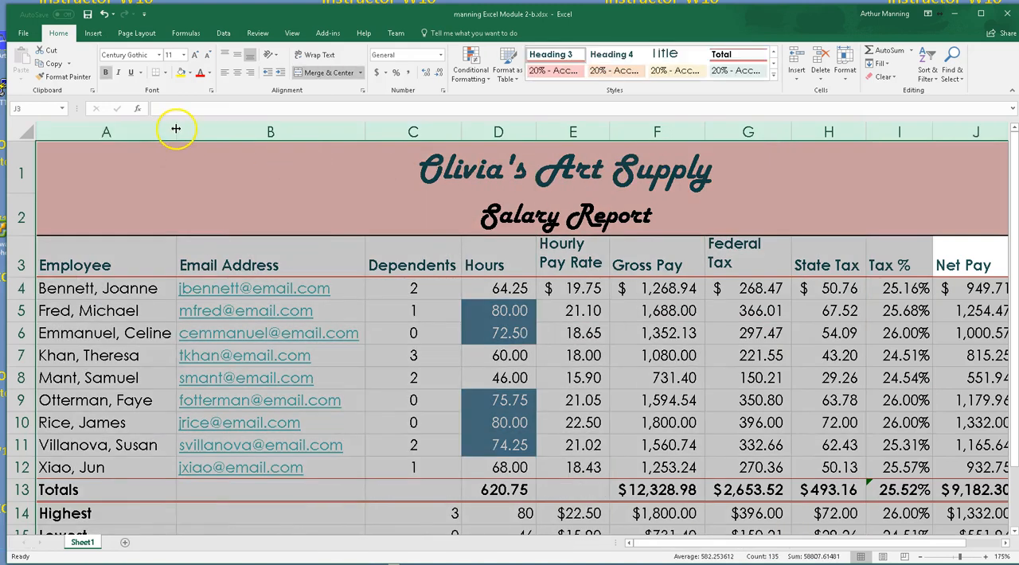
pyautogui.doubleClick(175, 128)
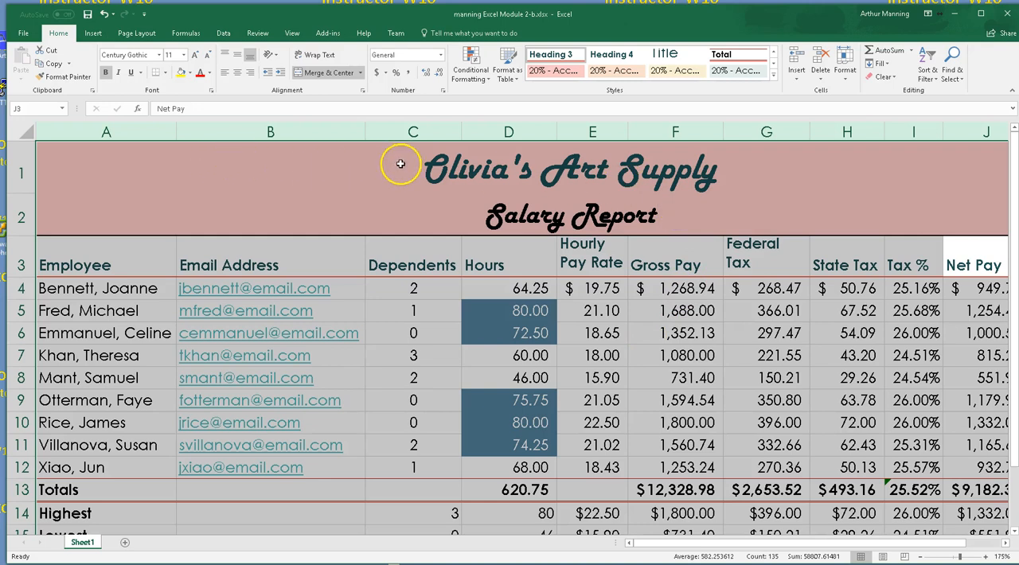
# Try narrowing columns A through J together to one uniform width, and undo the resize
pyautogui.moveTo(463, 128); pyautogui.dragTo(391, 131)
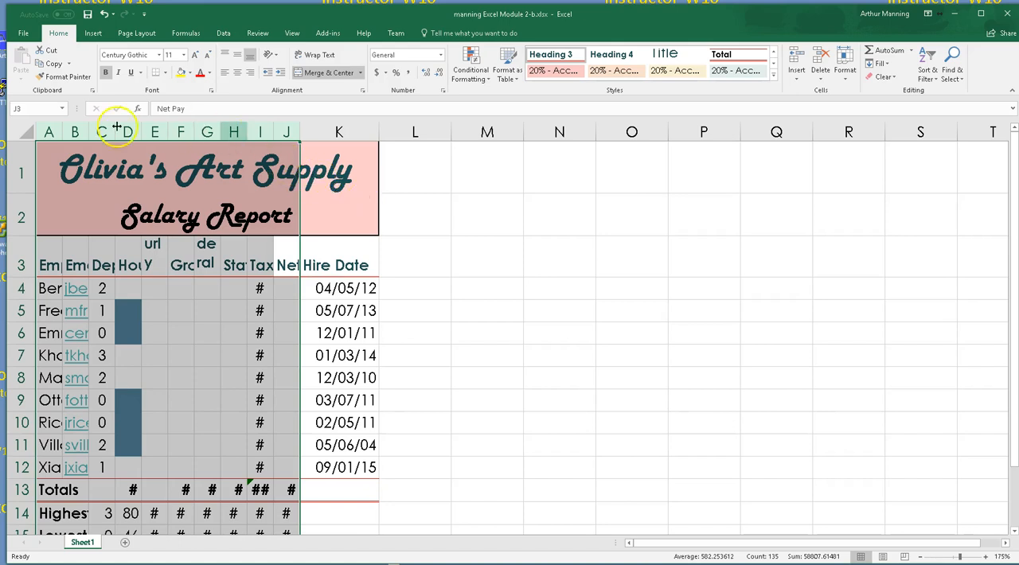
pyautogui.hotkey('ctrl', 'z')
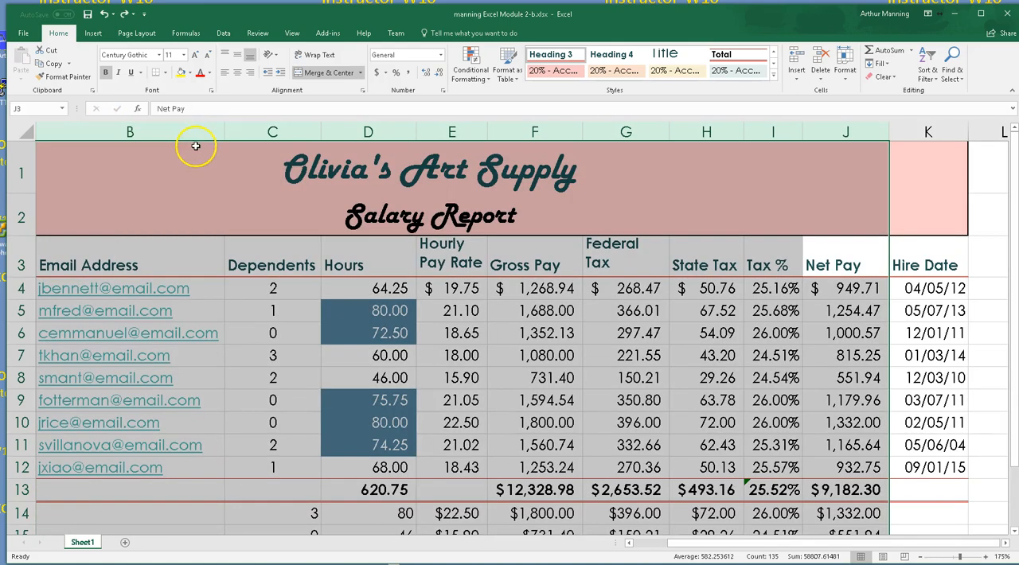
pyautogui.click(497, 292)
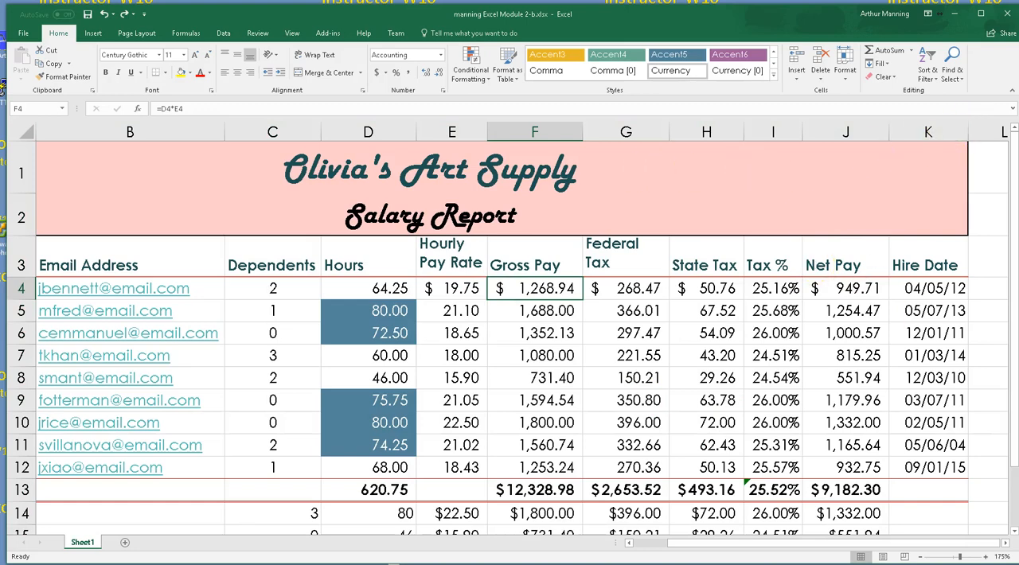
# Increase the height of the totals row, row 13, by about half
pyautogui.scroll(-1, 510, 334)
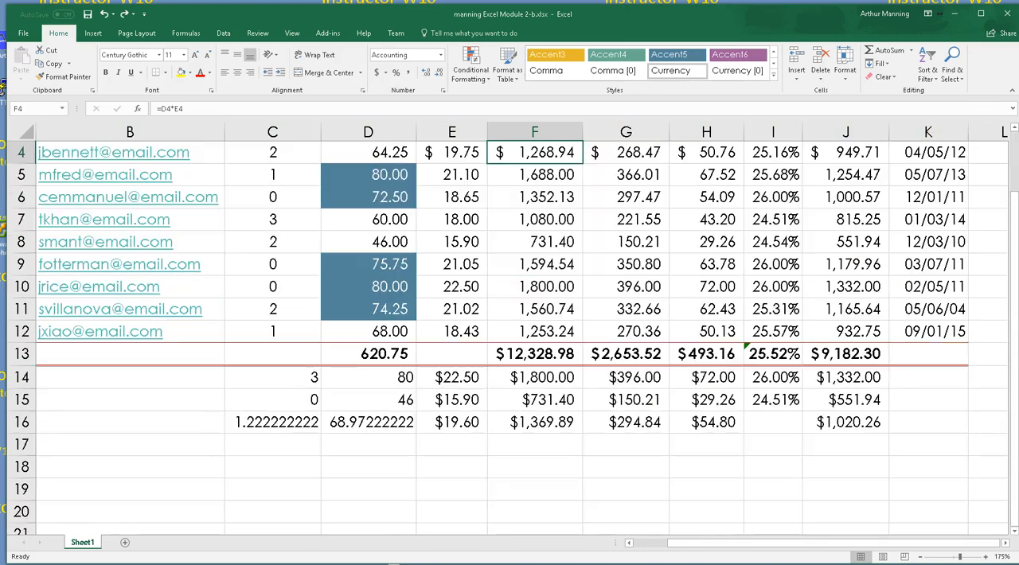
pyautogui.scroll(1, 510, 335)
pyautogui.click(394, 564)
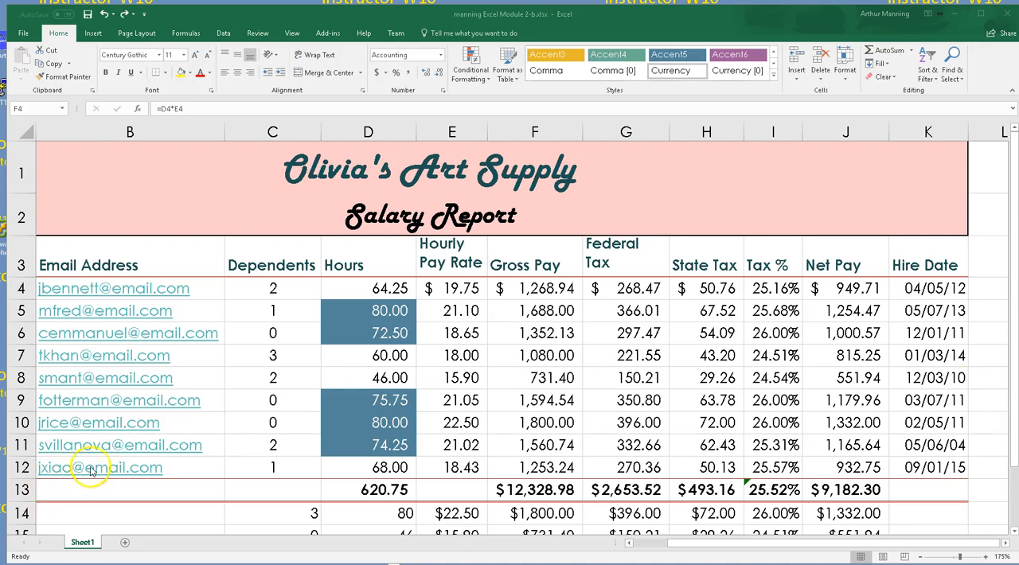
pyautogui.click(27, 502)
pyautogui.click(28, 504)
pyautogui.moveTo(27, 503); pyautogui.dragTo(28, 516)
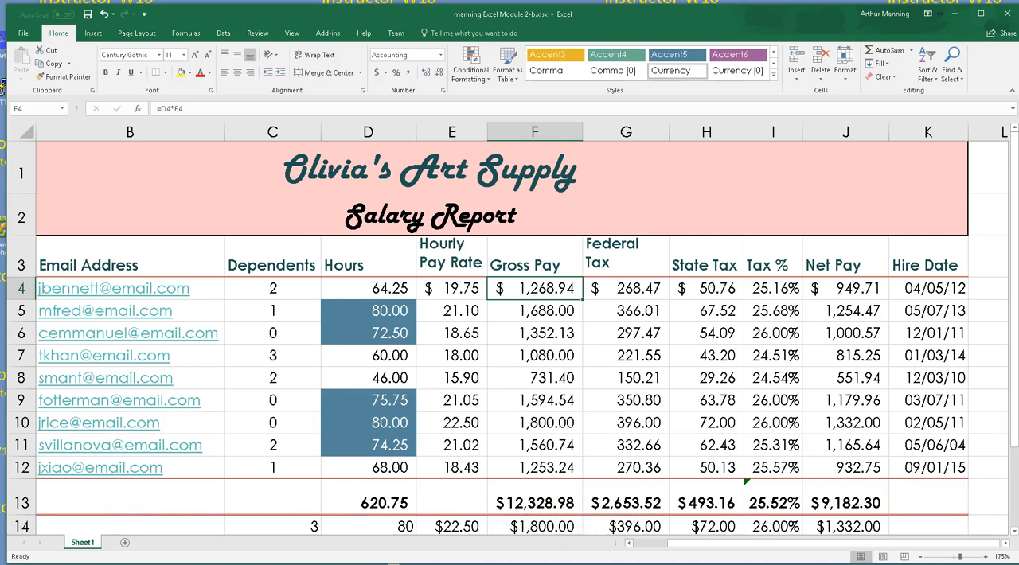
# Narrow the Hourly Pay Rate column slightly and AutoFit the height of header row 3 to its wrapped text
pyautogui.scroll(-1, 510, 334)
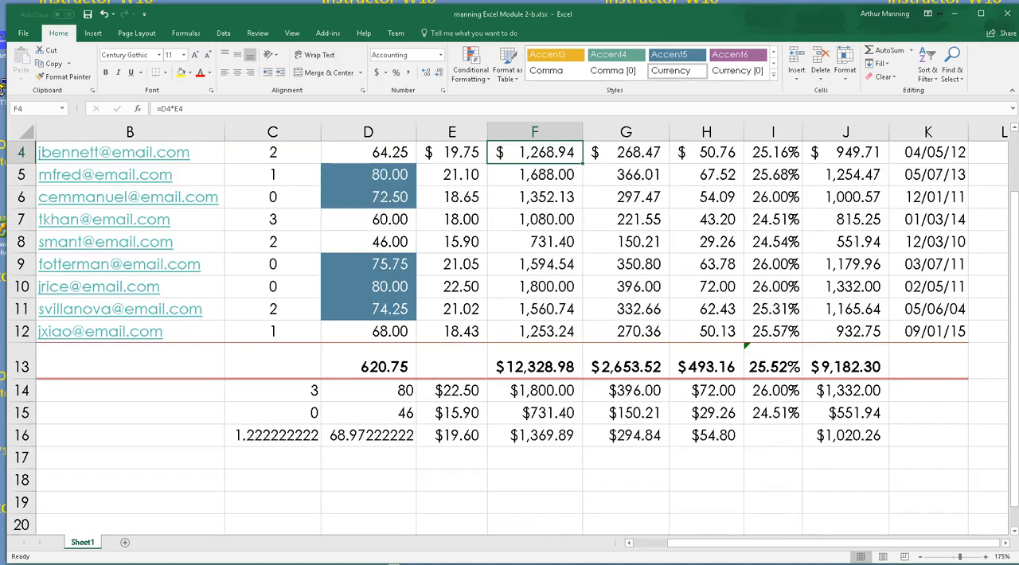
pyautogui.scroll(1, 510, 334)
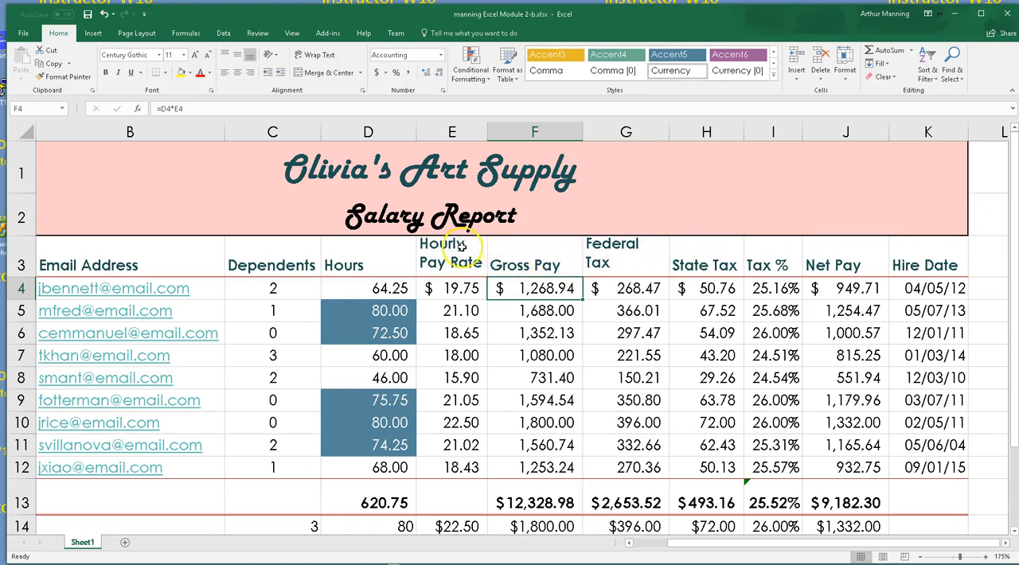
pyautogui.moveTo(486, 132); pyautogui.dragTo(472, 131)
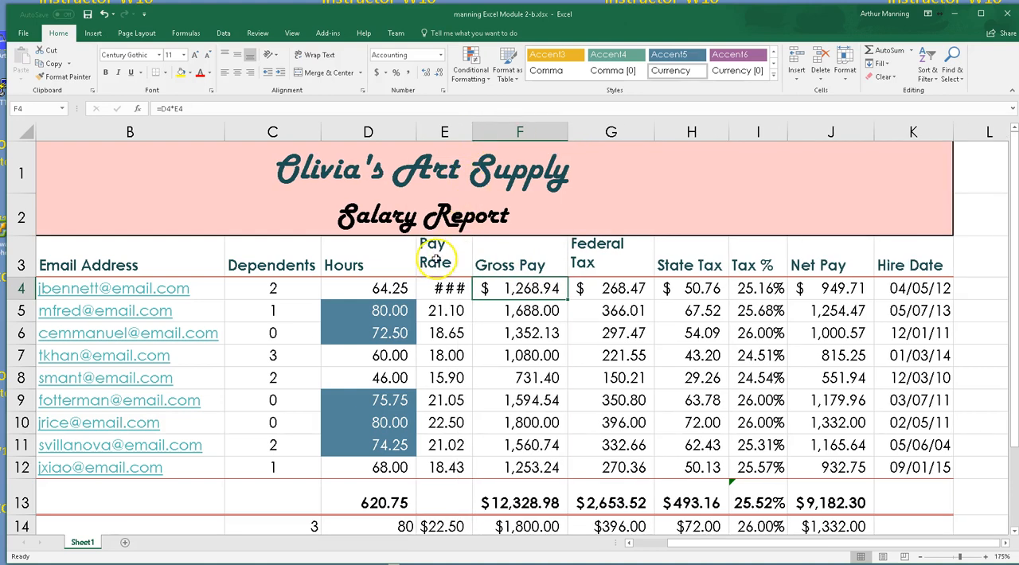
pyautogui.doubleClick(23, 277)
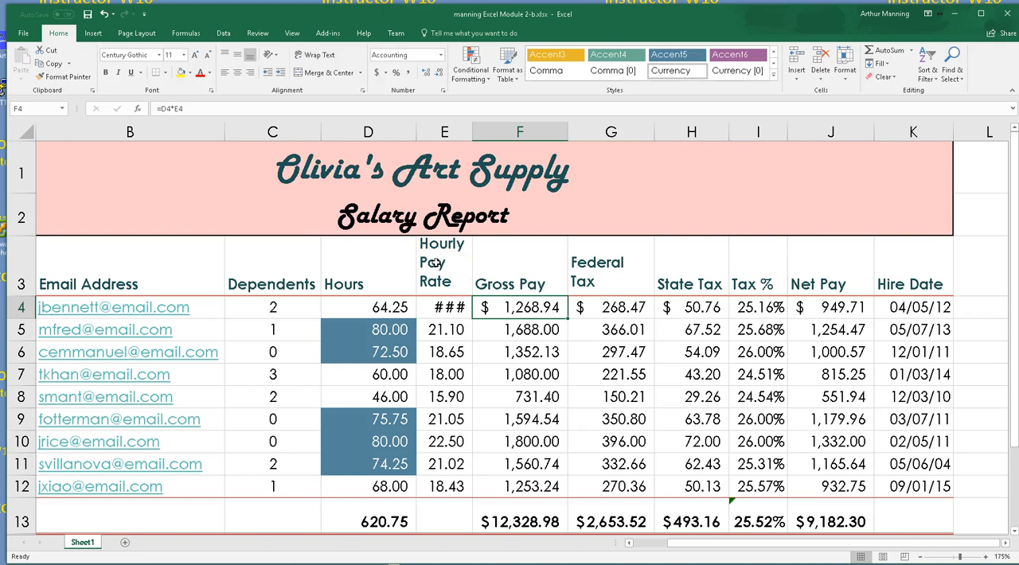
# Center the column headings in row 3, from Employee through Hire Date
pyautogui.moveTo(905, 260); pyautogui.dragTo(311, 280)
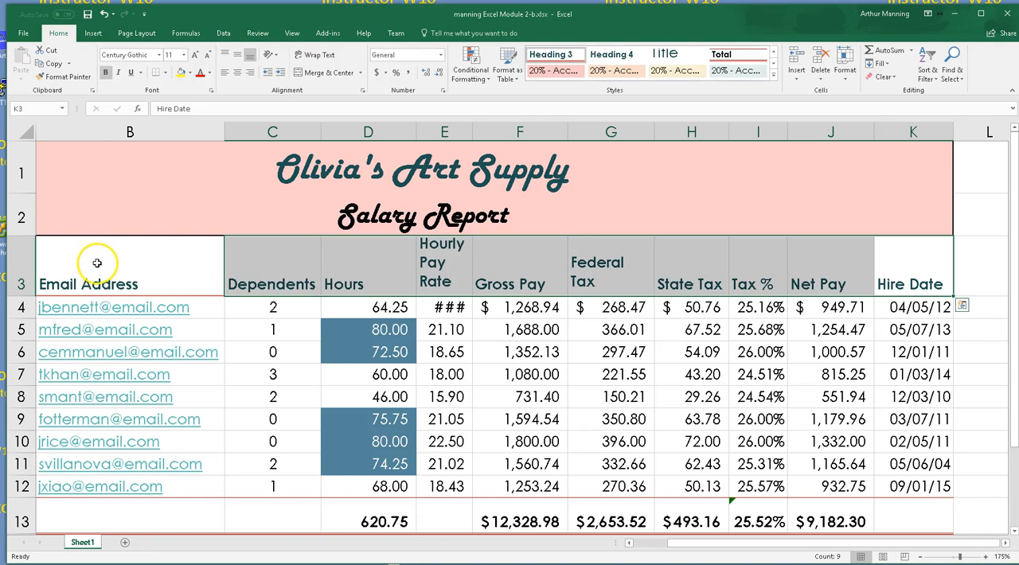
pyautogui.scroll(-1, 650, 331)
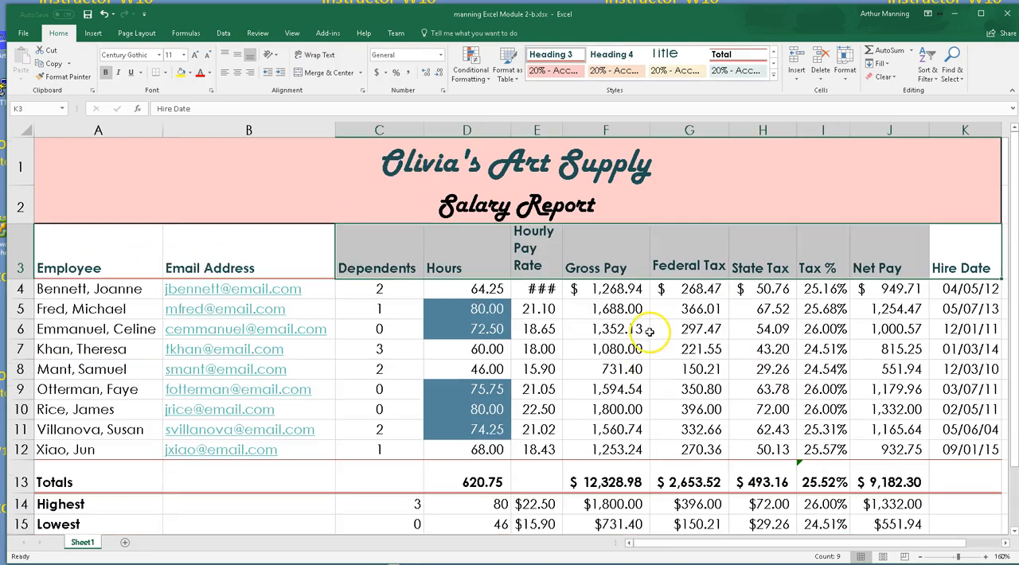
pyautogui.keyDown('ctrl'); pyautogui.click(193, 238); pyautogui.keyUp('ctrl')
pyautogui.keyDown('ctrl'); pyautogui.click(145, 260); pyautogui.keyUp('ctrl')
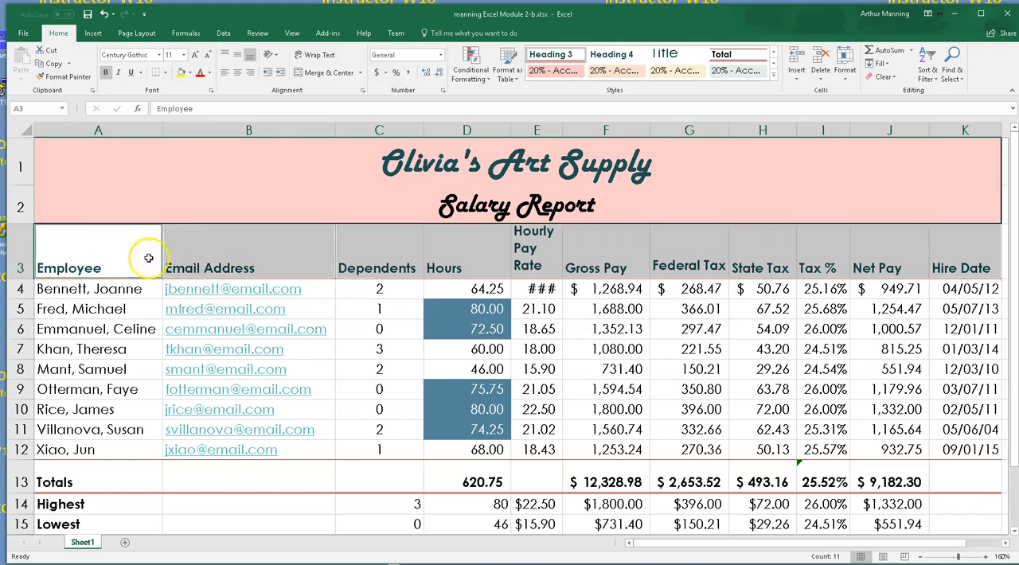
pyautogui.click(235, 75)
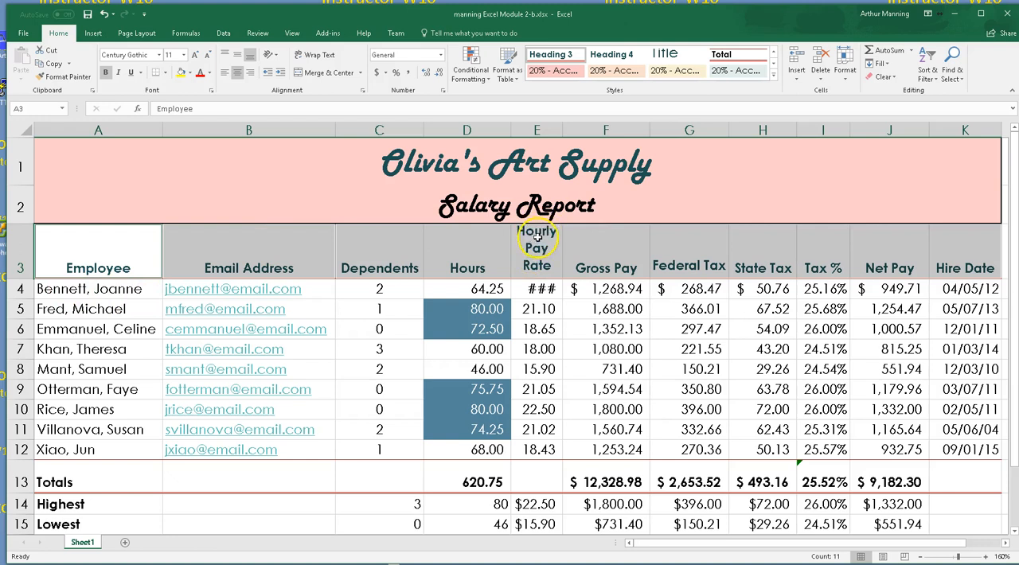
# Increase the height of header row 3 slightly to give the wrapped Hourly Pay Rate heading more room
pyautogui.moveTo(24, 279); pyautogui.dragTo(27, 288)
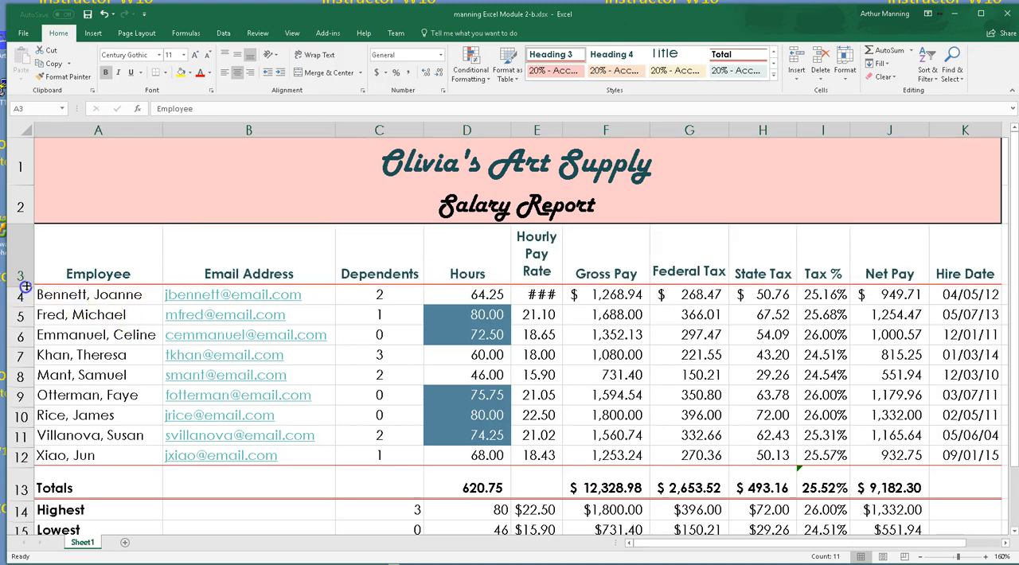
pyautogui.click(539, 252)
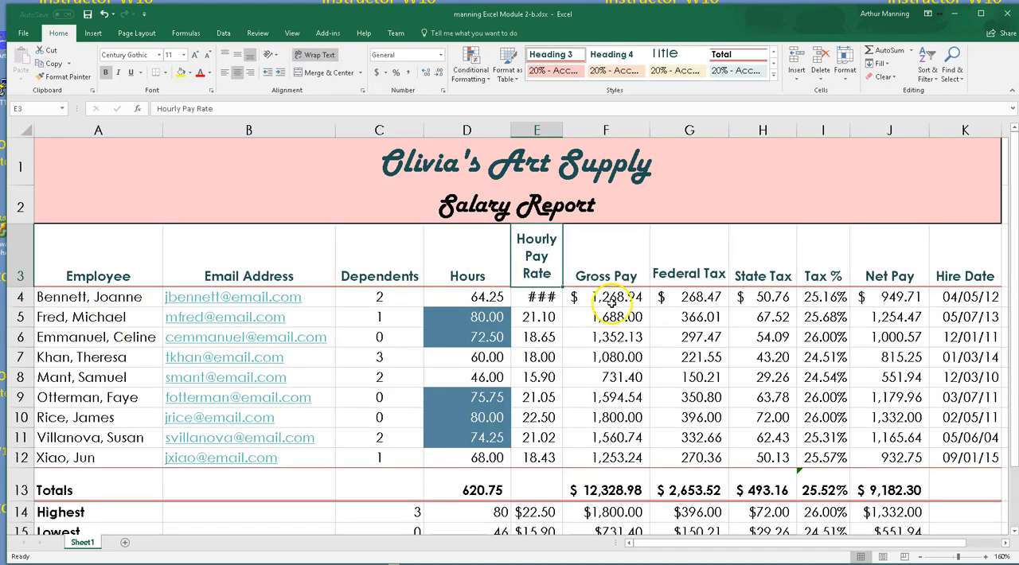
pyautogui.click(761, 357)
# Apply Comma Style to the Highest, Lowest and Average values in the Hours column, cells D14:D16
pyautogui.scroll(-1, 664, 405)
pyautogui.scroll(1, 667, 406)
pyautogui.scroll(-1, 669, 408)
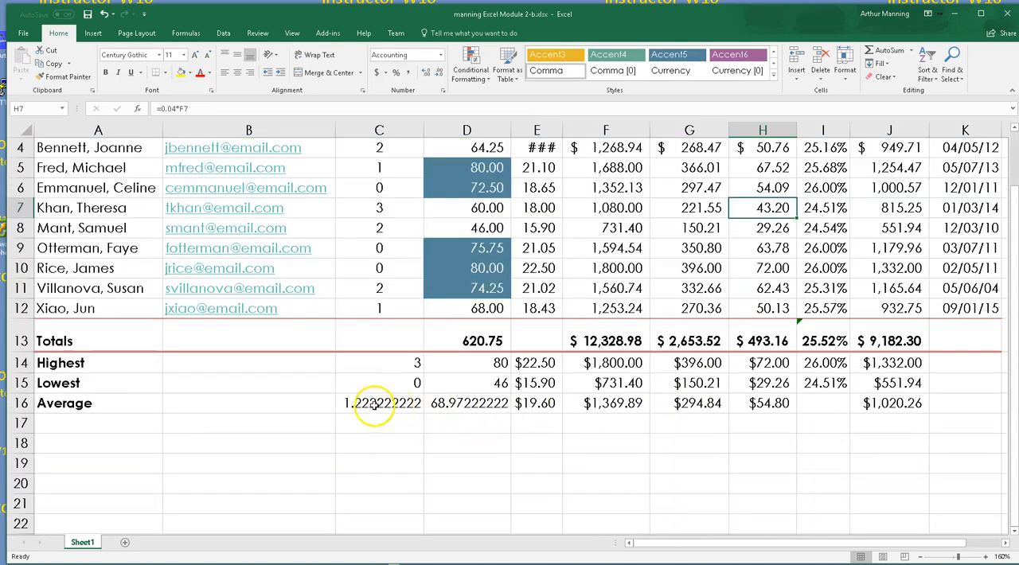
pyautogui.moveTo(395, 404); pyautogui.dragTo(467, 404)
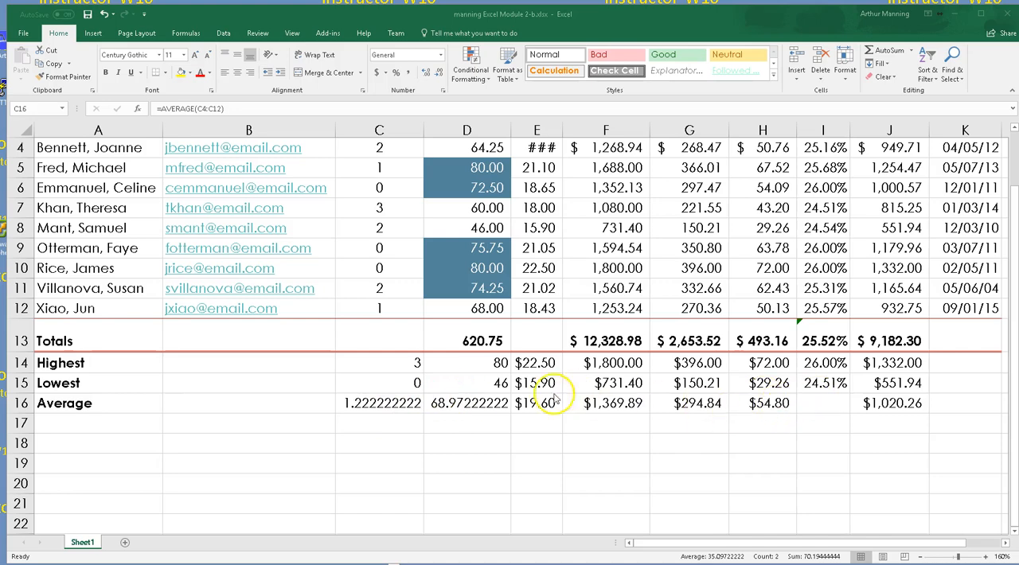
pyautogui.keyDown('shift'); pyautogui.click(462, 403); pyautogui.keyUp('shift')
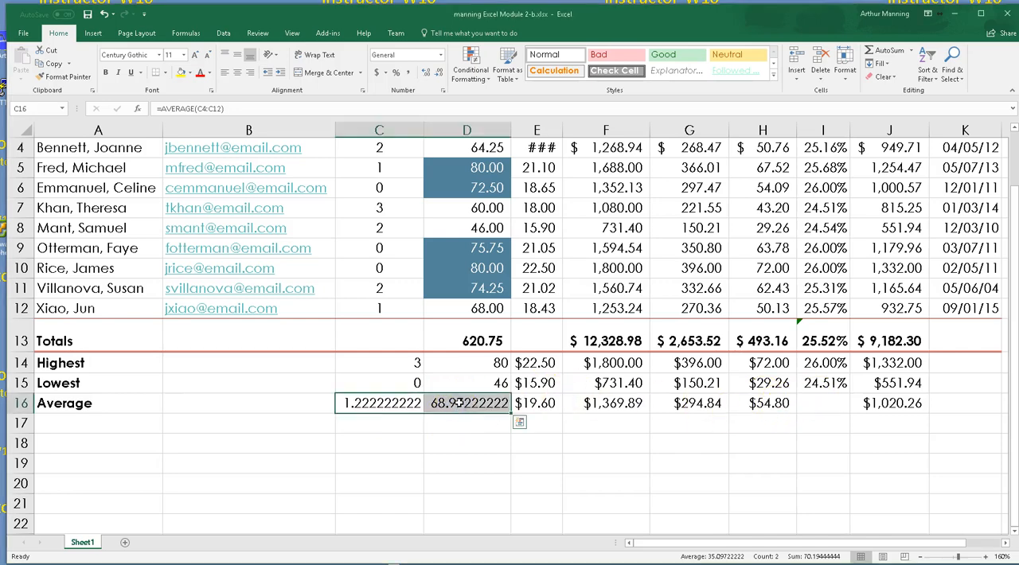
pyautogui.scroll(1, 762, 403)
pyautogui.scroll(-3, 887, 360)
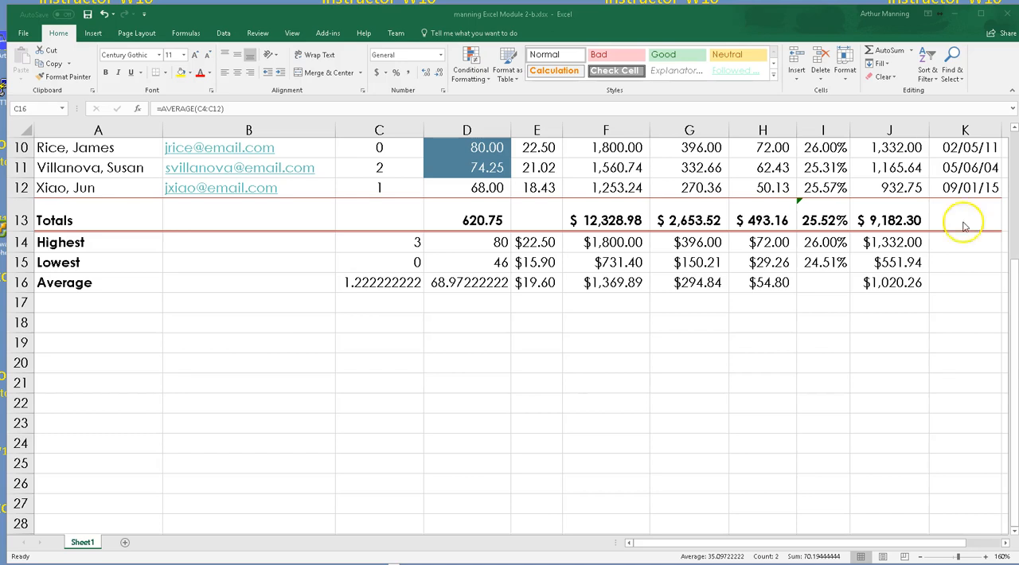
pyautogui.click(464, 281)
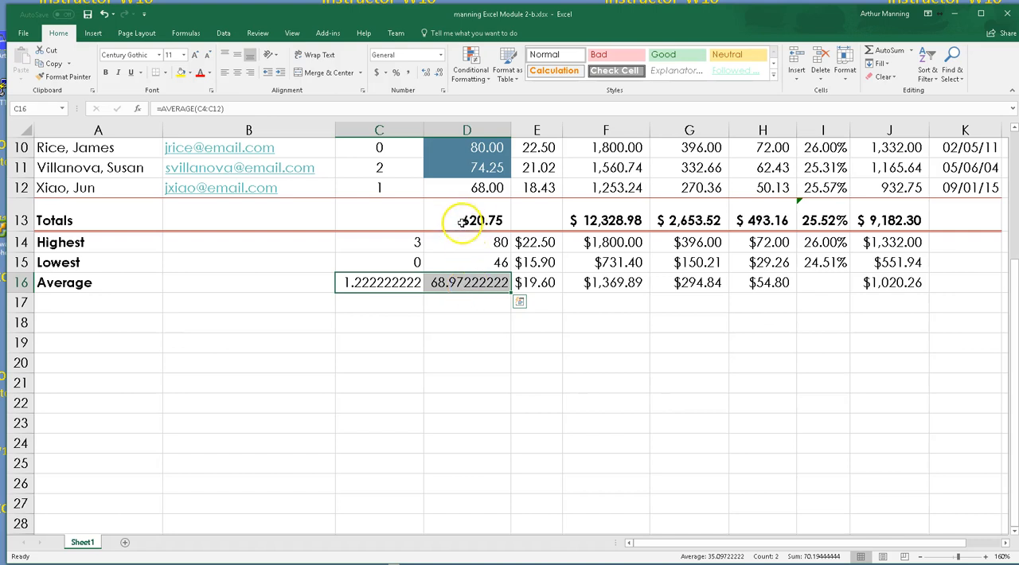
pyautogui.scroll(1, 489, 245)
pyautogui.moveTo(472, 303); pyautogui.dragTo(480, 341)
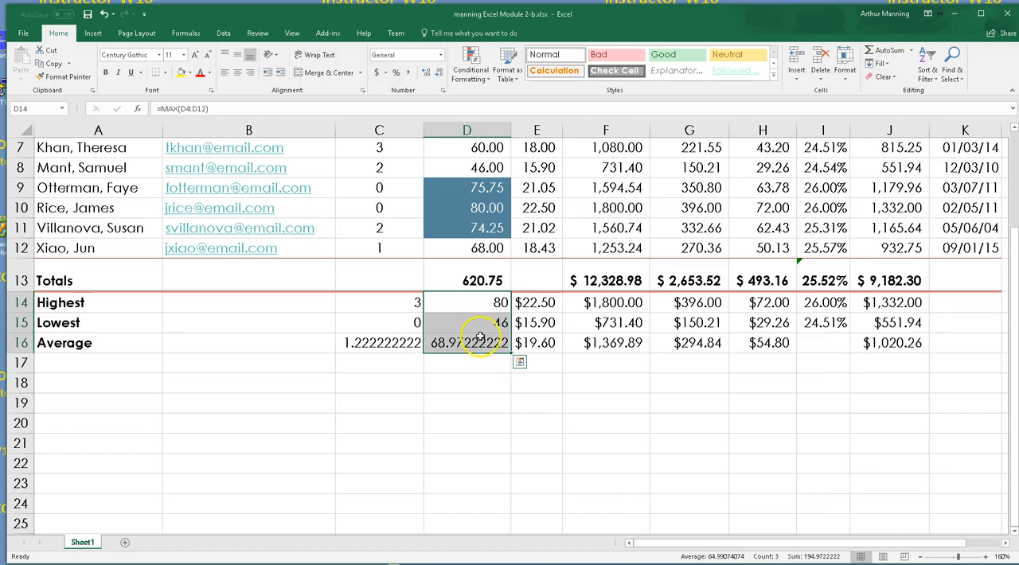
pyautogui.click(410, 74)
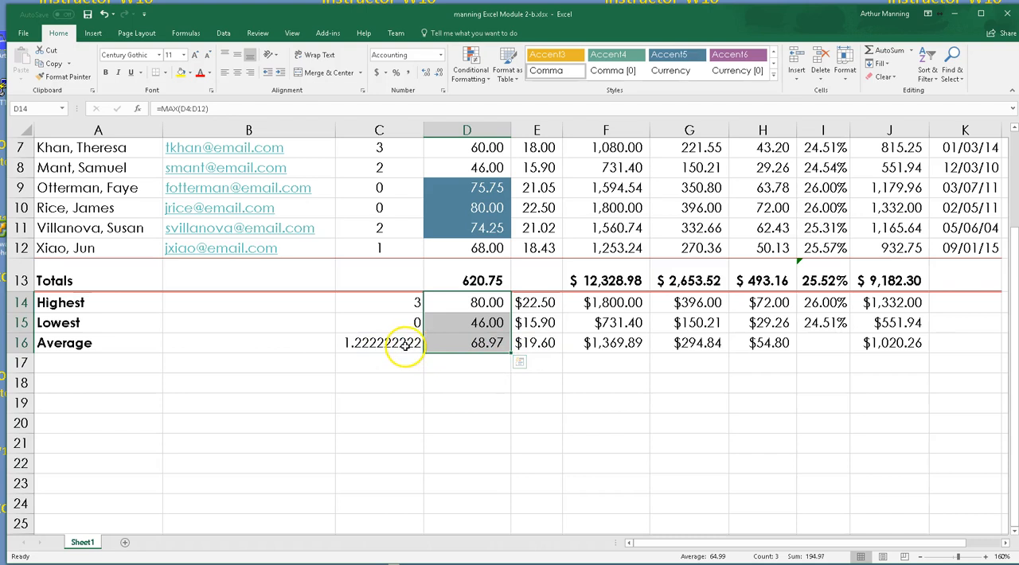
# Center the Highest, Lowest and Average values in the Dependents column, cells C14:C16
pyautogui.moveTo(356, 306); pyautogui.dragTo(364, 343)
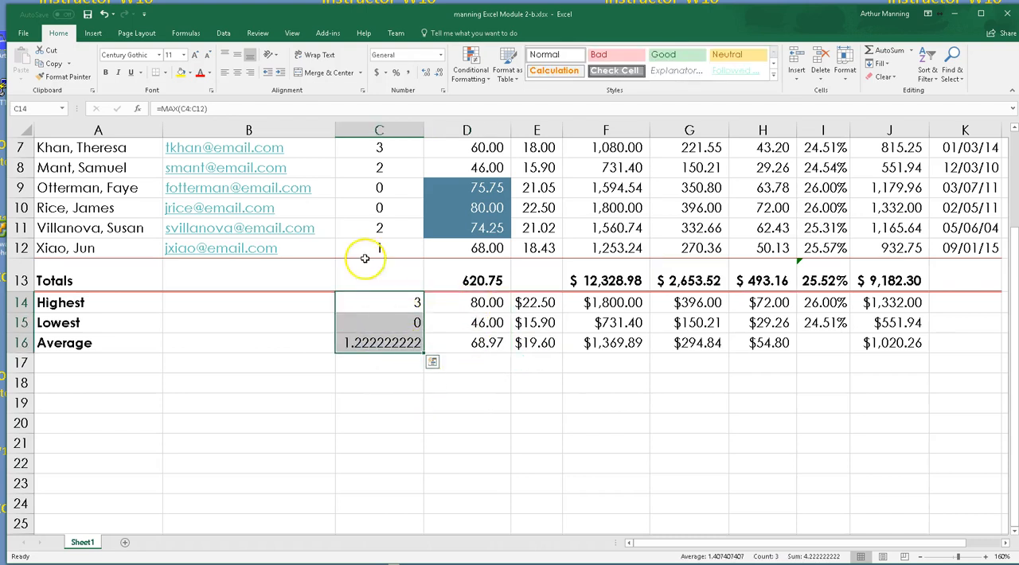
pyautogui.click(238, 72)
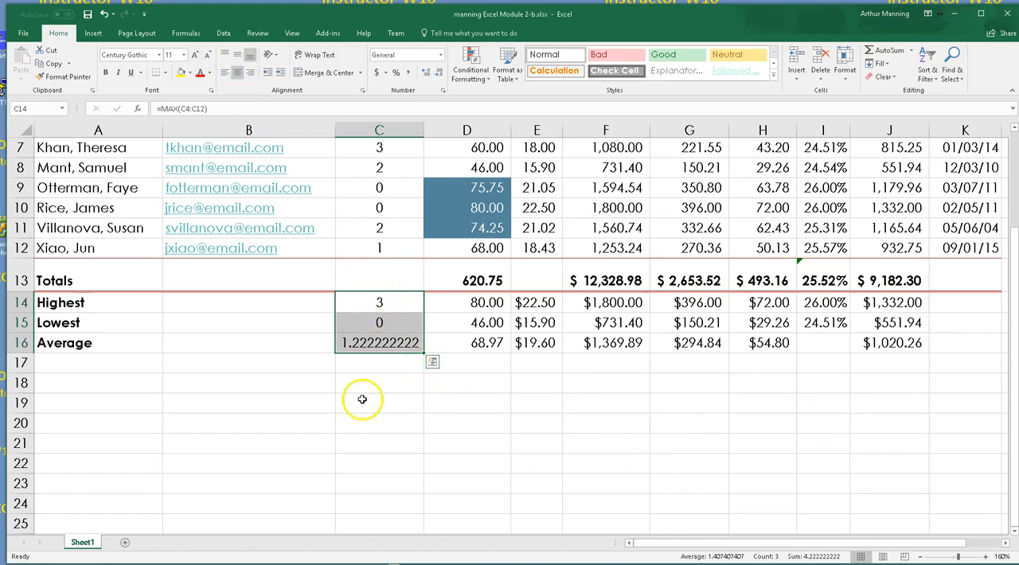
pyautogui.click(424, 425)
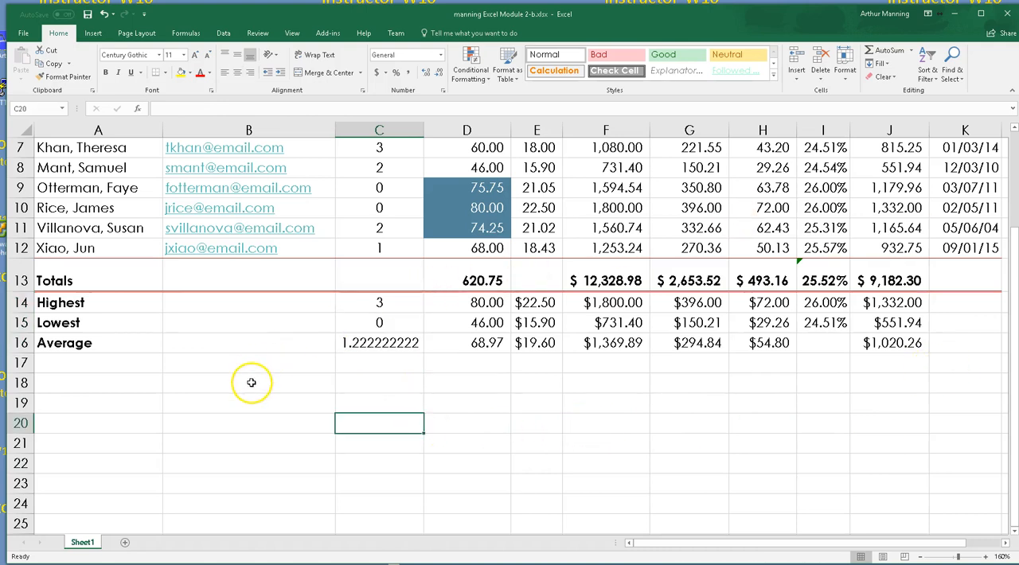
# Spell-check the whole sheet, continuing from its beginning and ignoring each flagged employee surname once
pyautogui.scroll(1, 251, 383)
pyautogui.scroll(3, 250, 383)
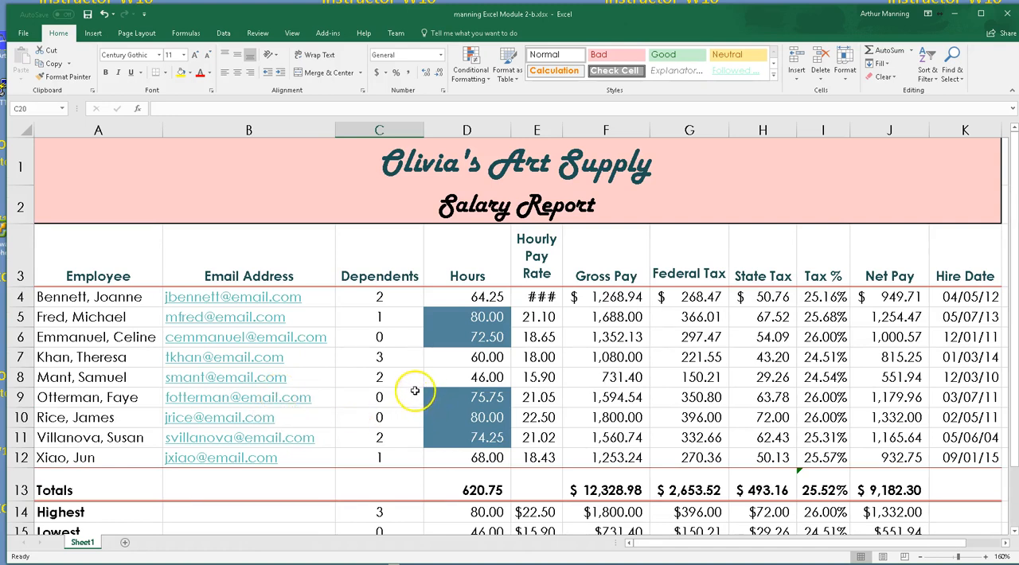
pyautogui.click(262, 36)
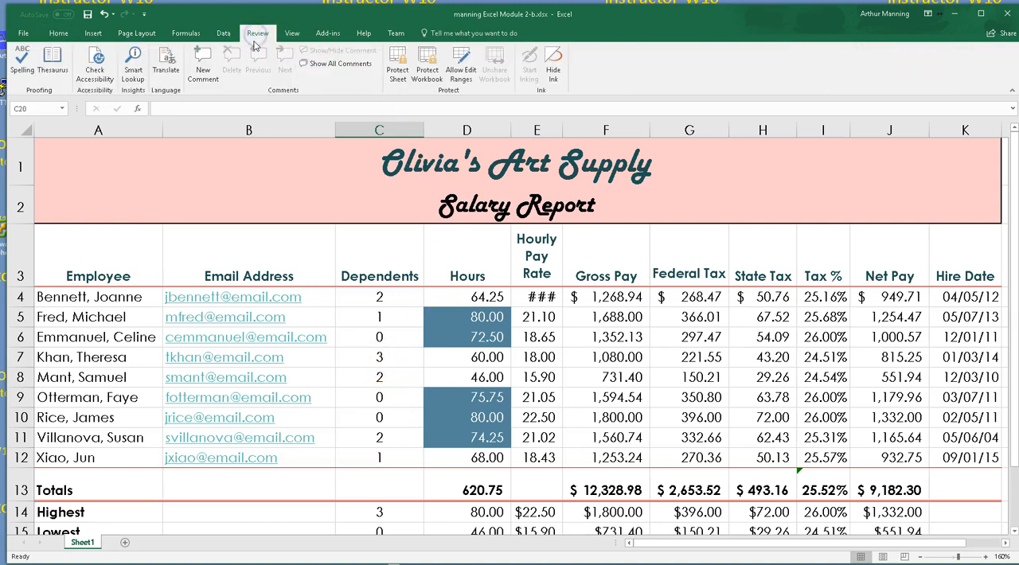
pyautogui.click(23, 53)
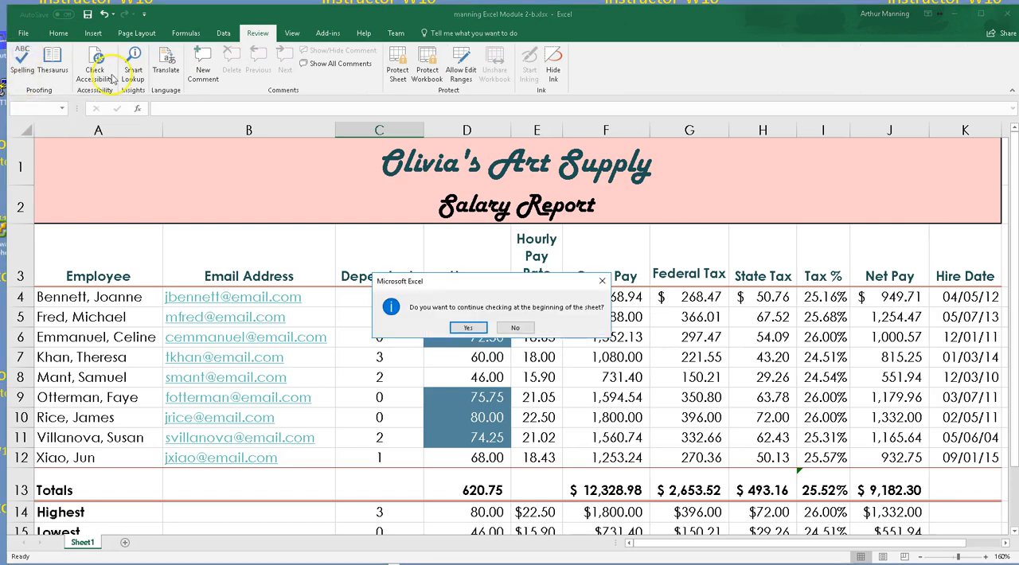
pyautogui.click(471, 330)
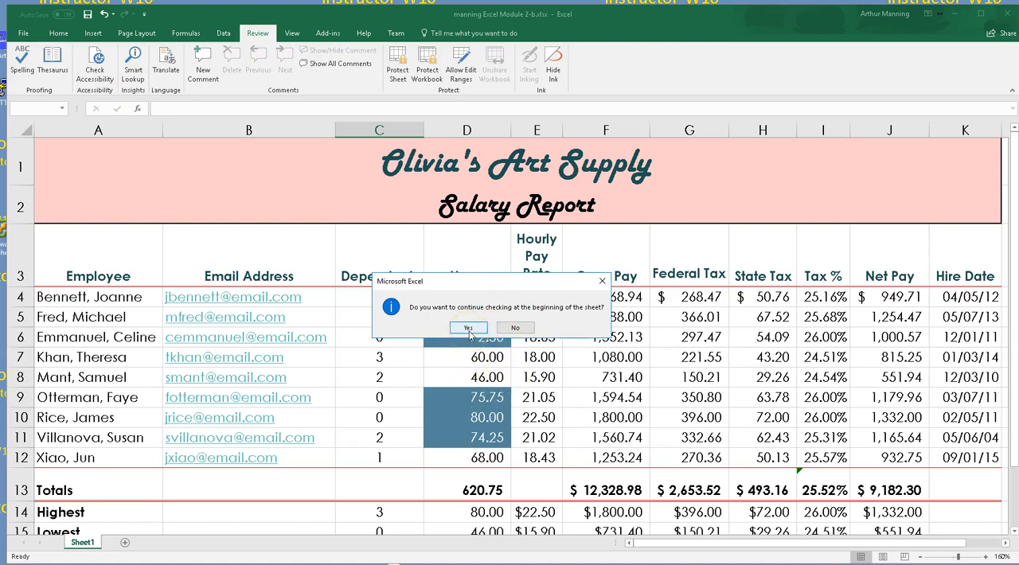
pyautogui.click(469, 330)
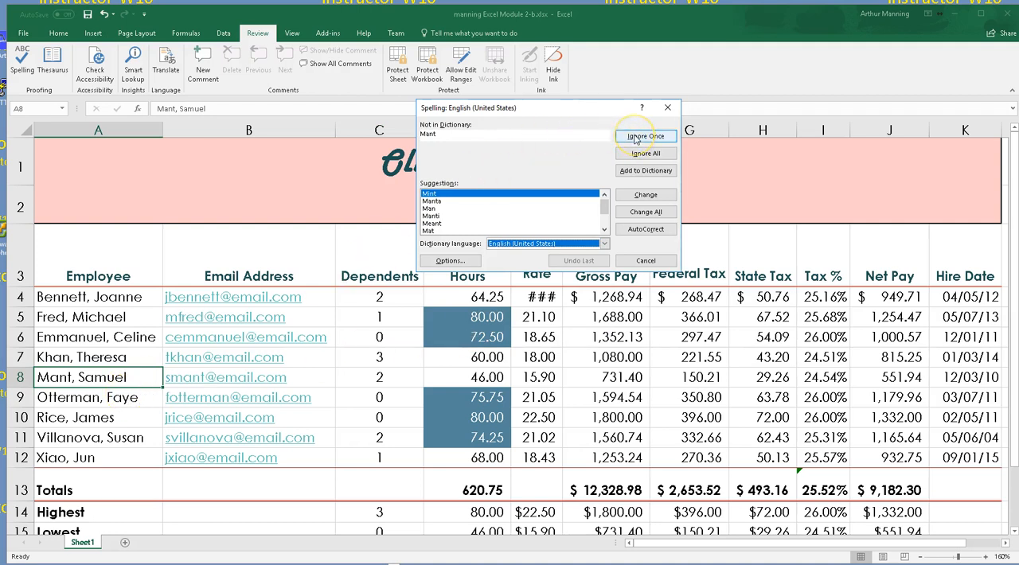
pyautogui.click(635, 140)
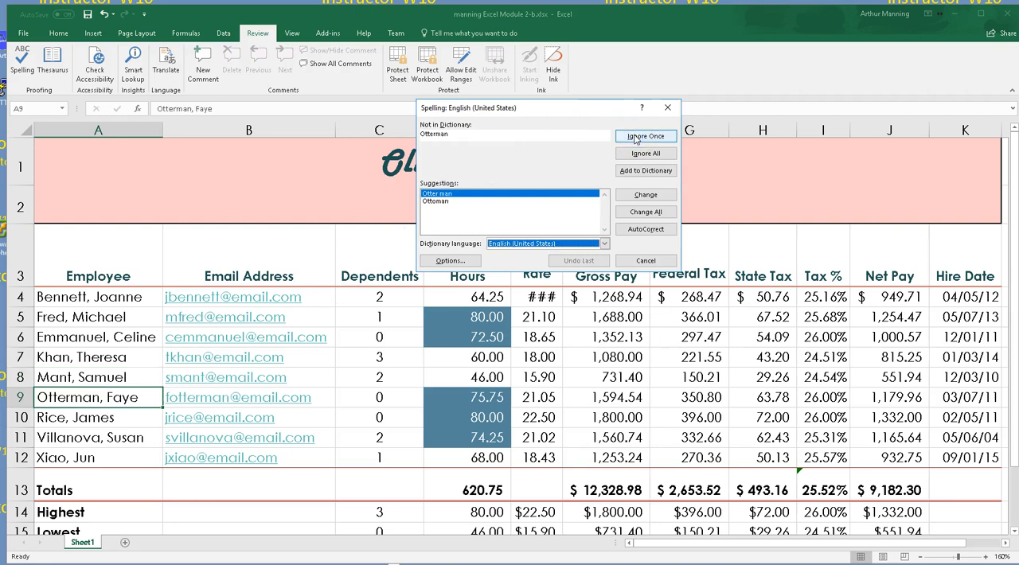
pyautogui.click(637, 140)
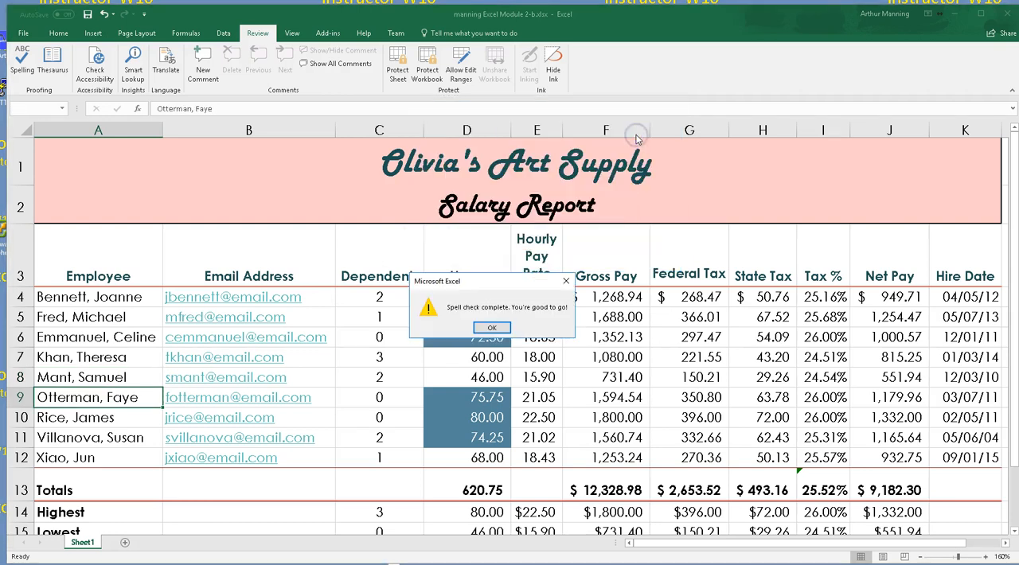
pyautogui.click(492, 329)
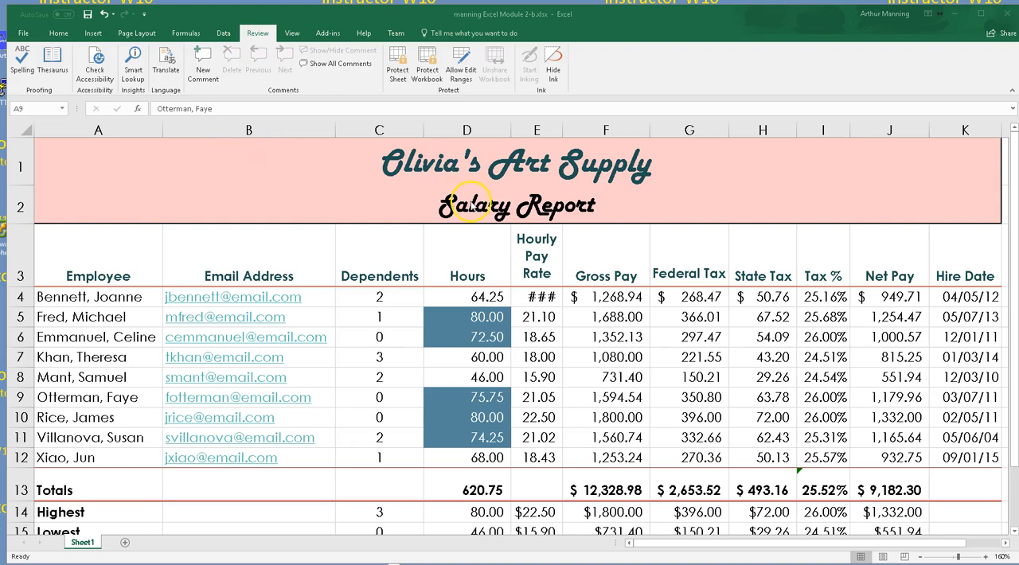
# Widen the Hourly Pay Rate column, column E, slightly so that the pay rate in row 4 fits
pyautogui.click(501, 274)
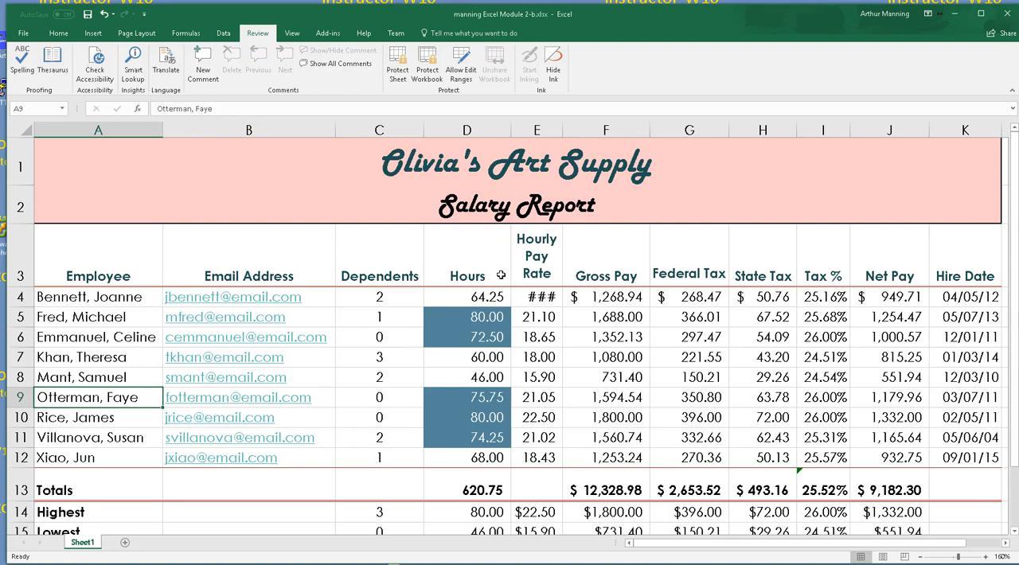
pyautogui.click(415, 157)
pyautogui.moveTo(562, 131); pyautogui.dragTo(571, 135)
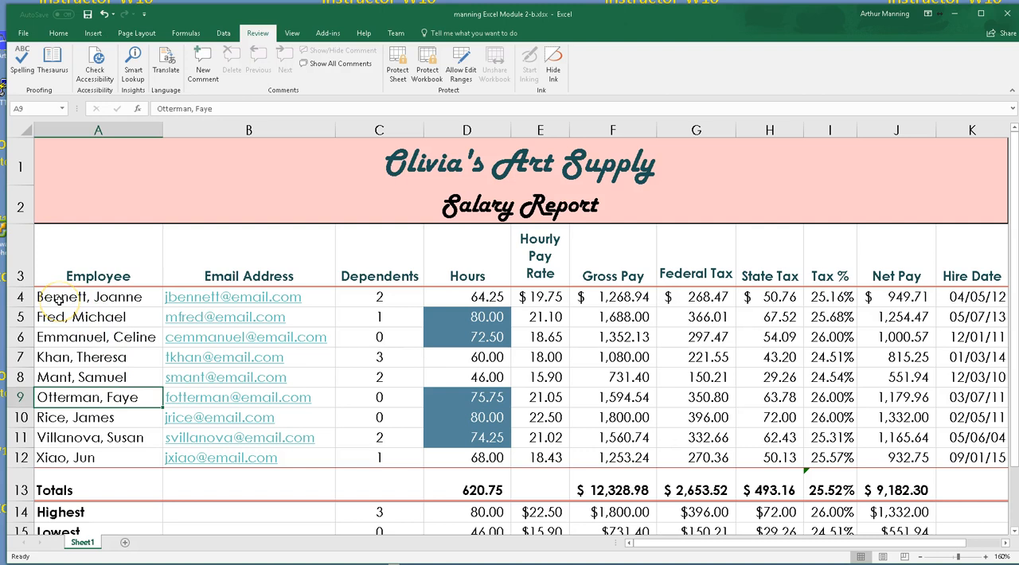
# Insert a 3-D pie chart from the employee names in A4:A12 and their hours in D4:D12
pyautogui.moveTo(72, 299); pyautogui.dragTo(77, 458)
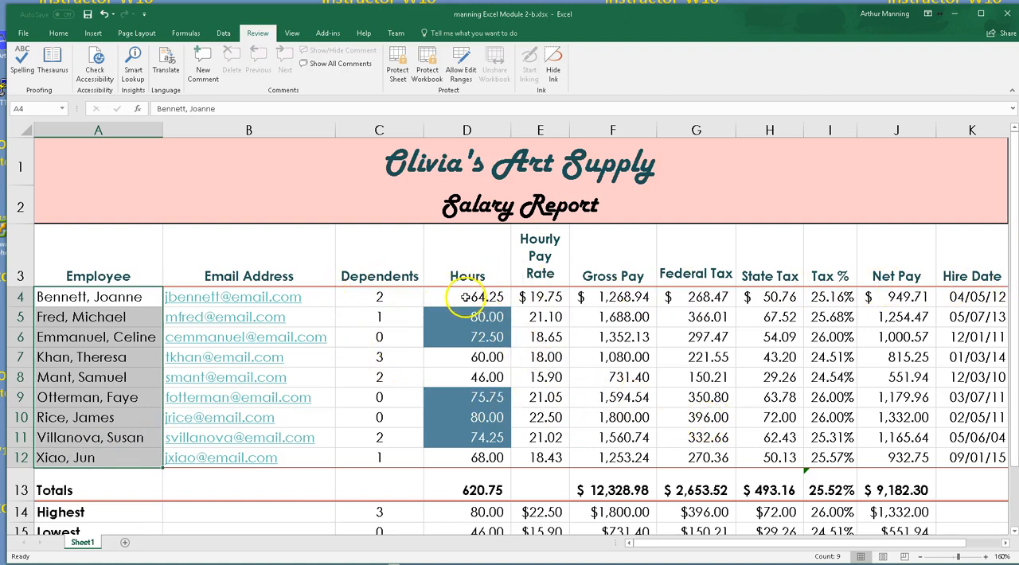
pyautogui.moveTo(466, 296); pyautogui.dragTo(465, 438)
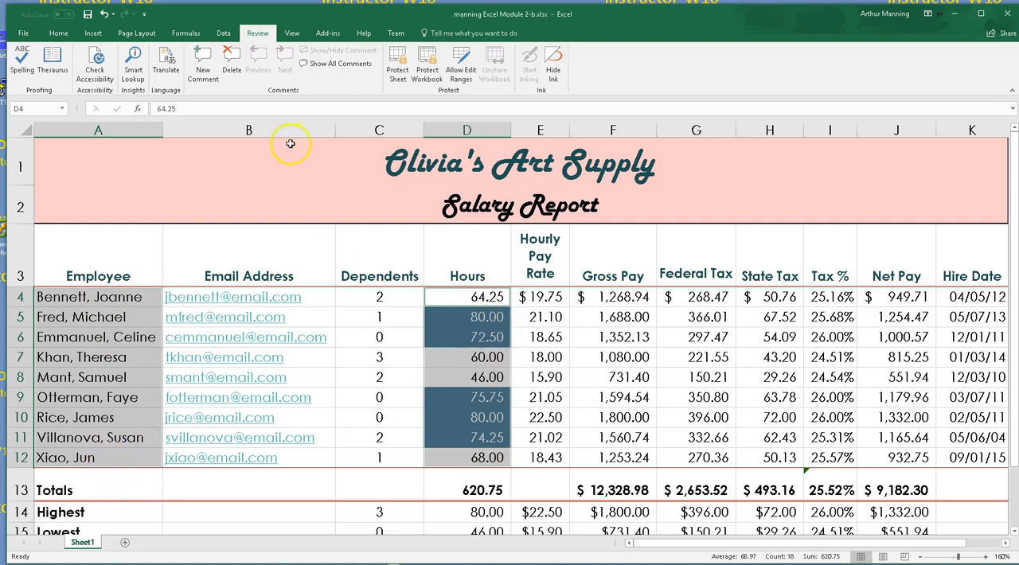
pyautogui.click(93, 32)
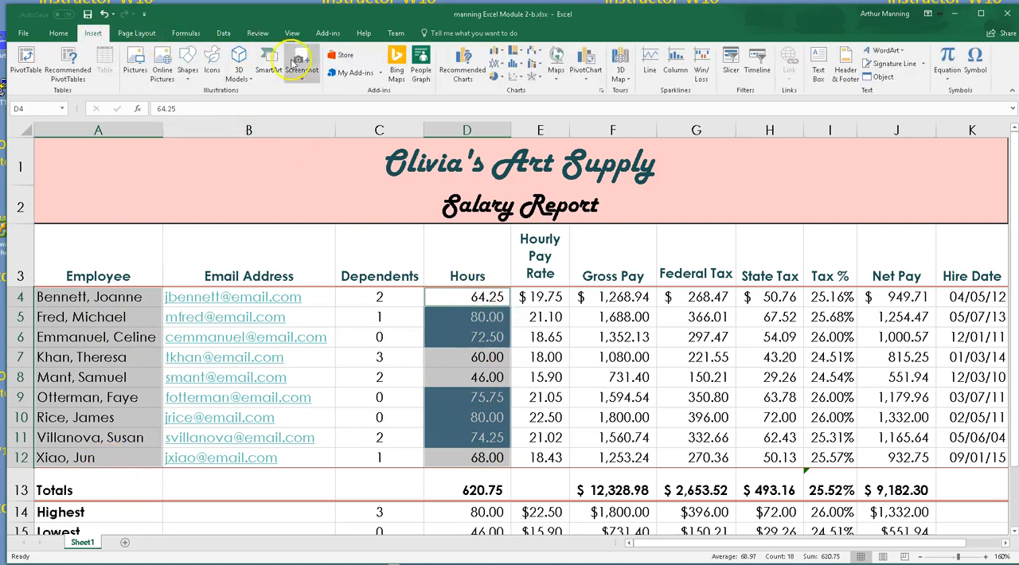
pyautogui.click(499, 77)
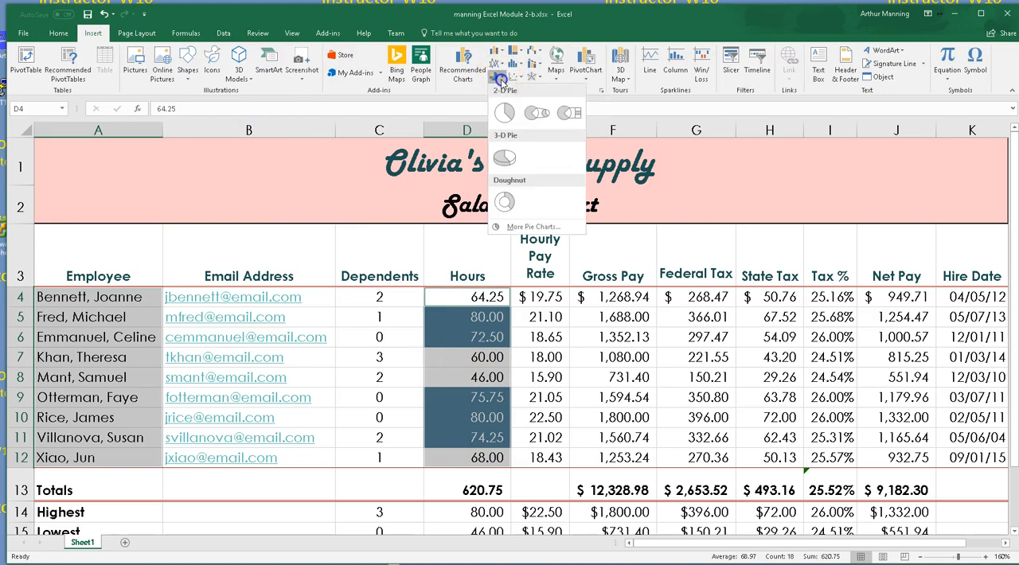
pyautogui.click(510, 160)
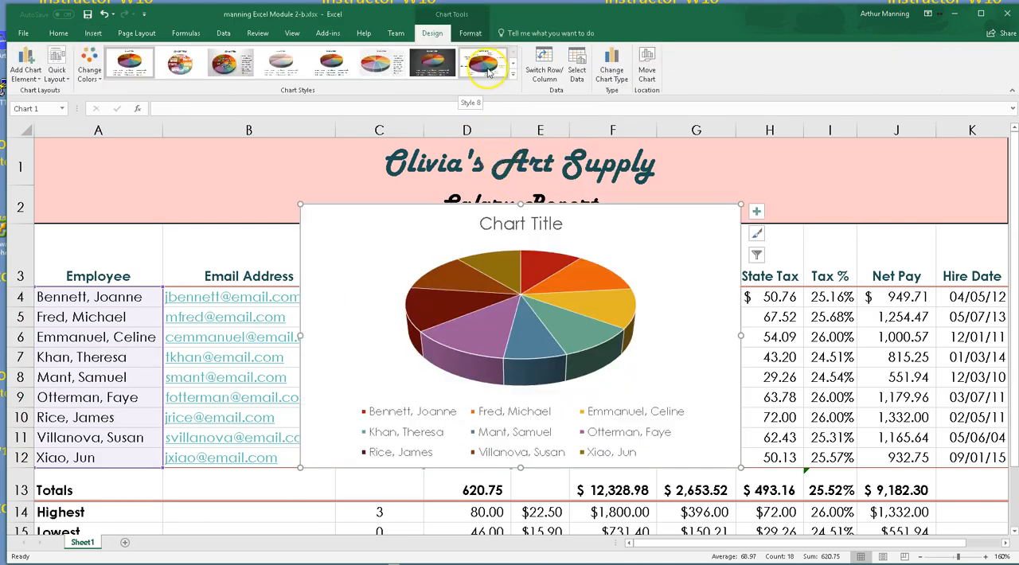
# Apply chart Style 8 to the new 3-D pie chart
pyautogui.click(489, 71)
pyautogui.click(511, 77)
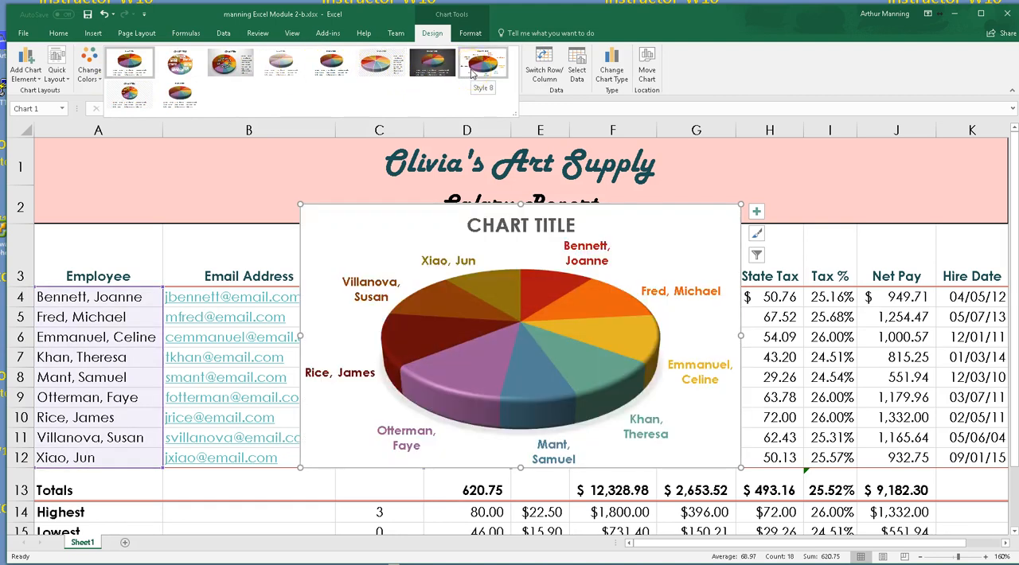
pyautogui.click(442, 70)
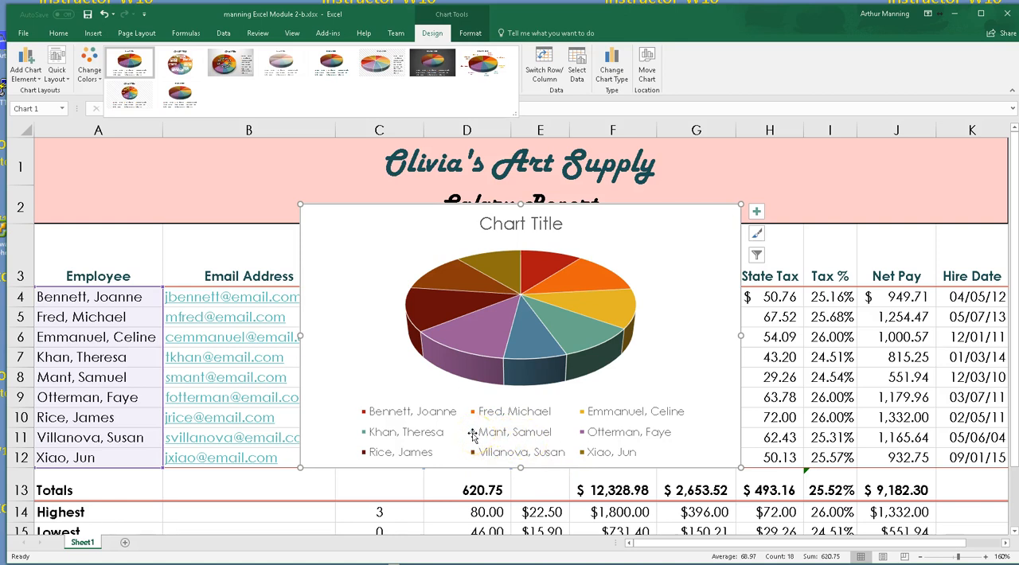
pyautogui.click(484, 62)
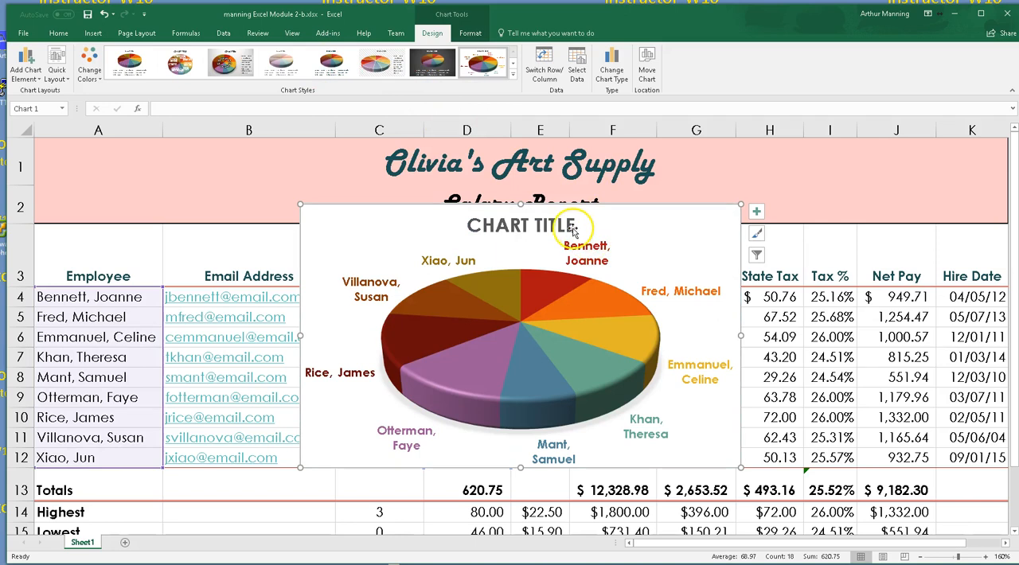
# Replace the placeholder chart title with HOURS WORKED COMPARISON
pyautogui.click(535, 226)
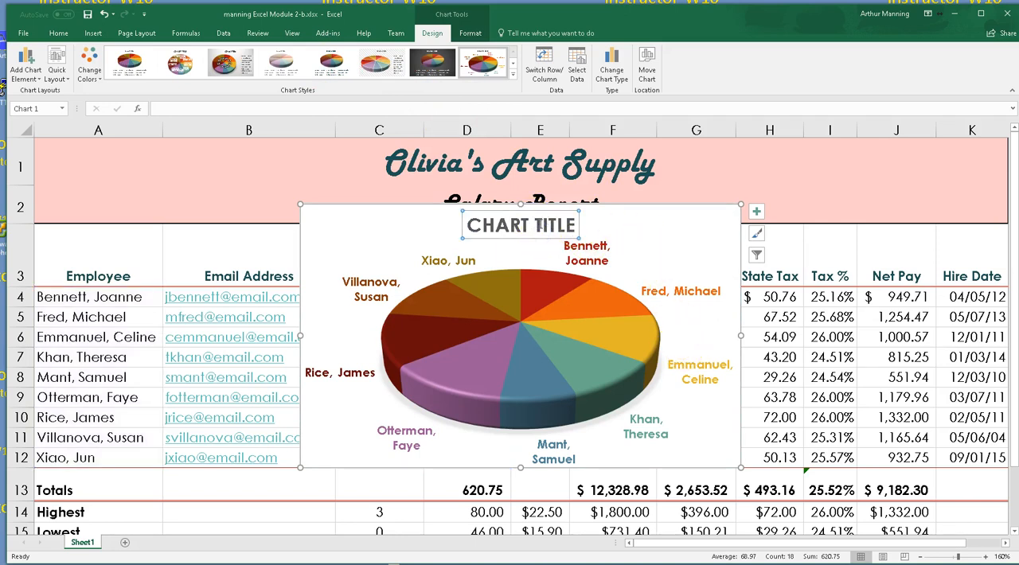
pyautogui.tripleClick(540, 226)
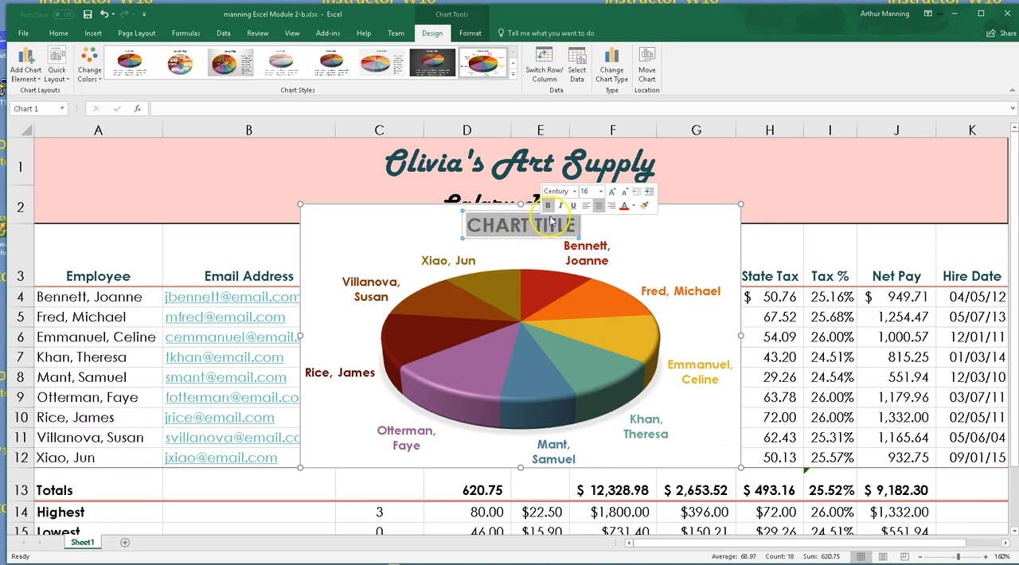
pyautogui.write('PAR')
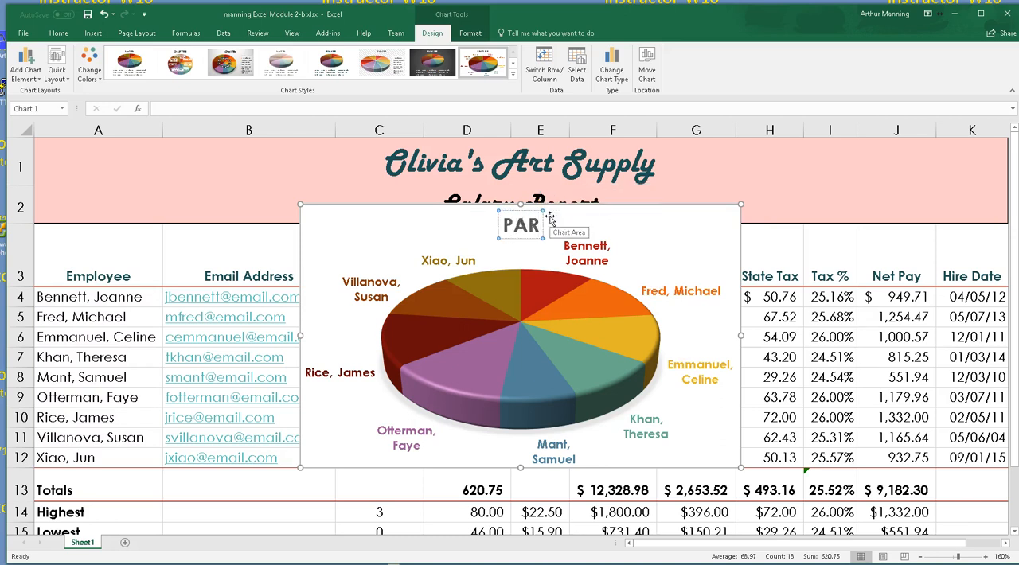
pyautogui.press('BackSpace')
pyautogui.write('Y')
pyautogui.press('BackSpace')
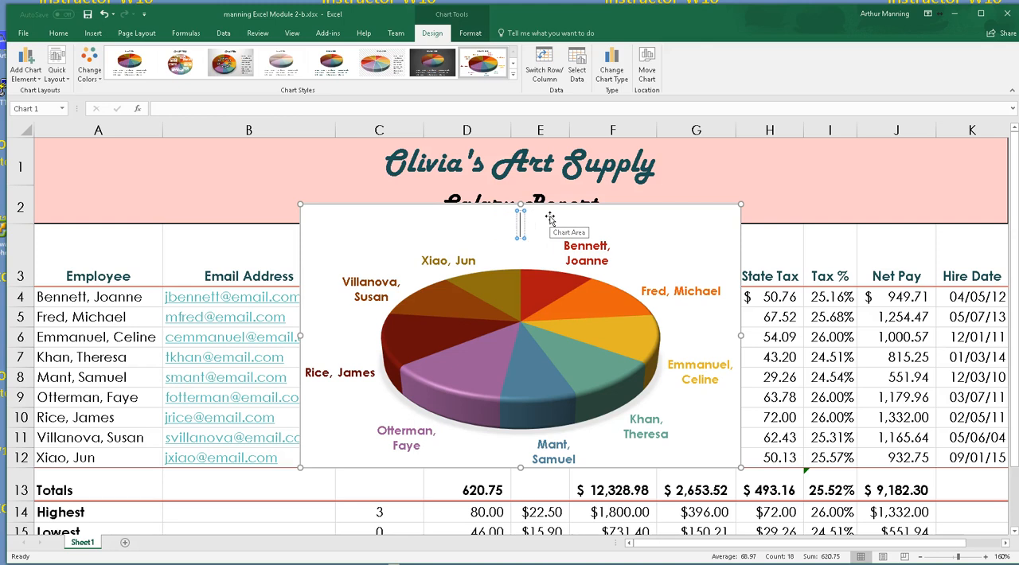
pyautogui.write('HOURS')
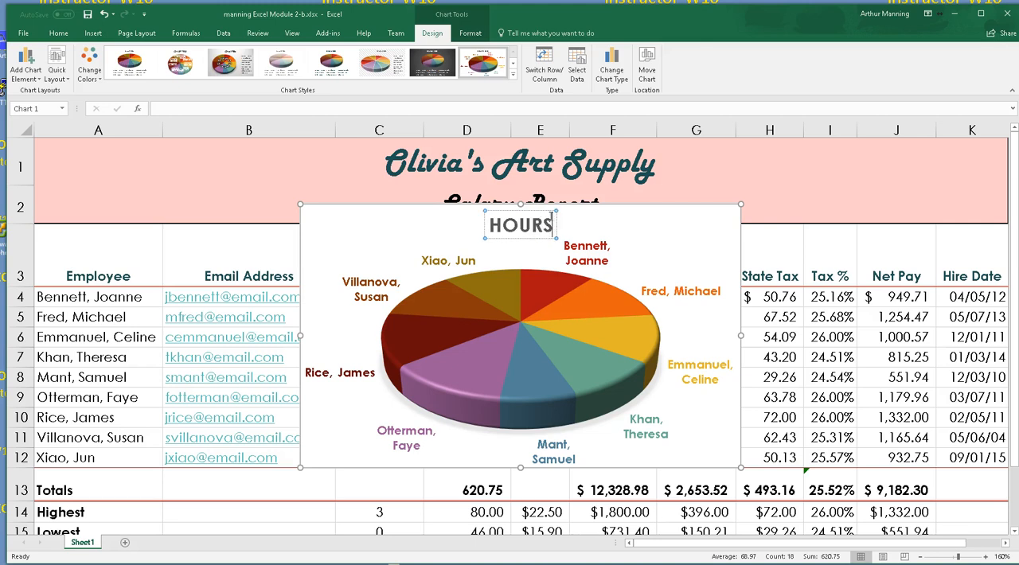
pyautogui.write(' WORKED')
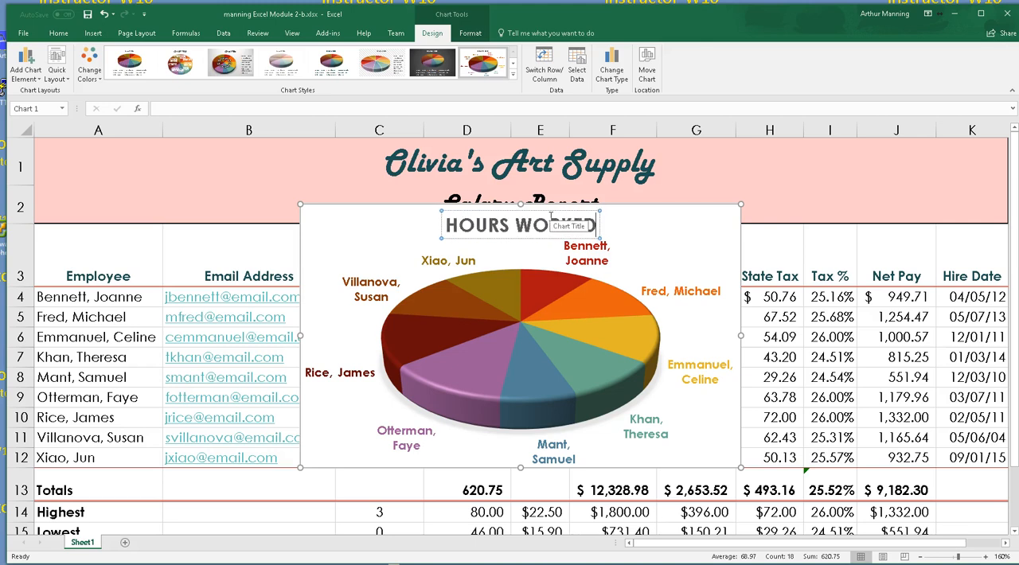
pyautogui.write(' COMPARISON')
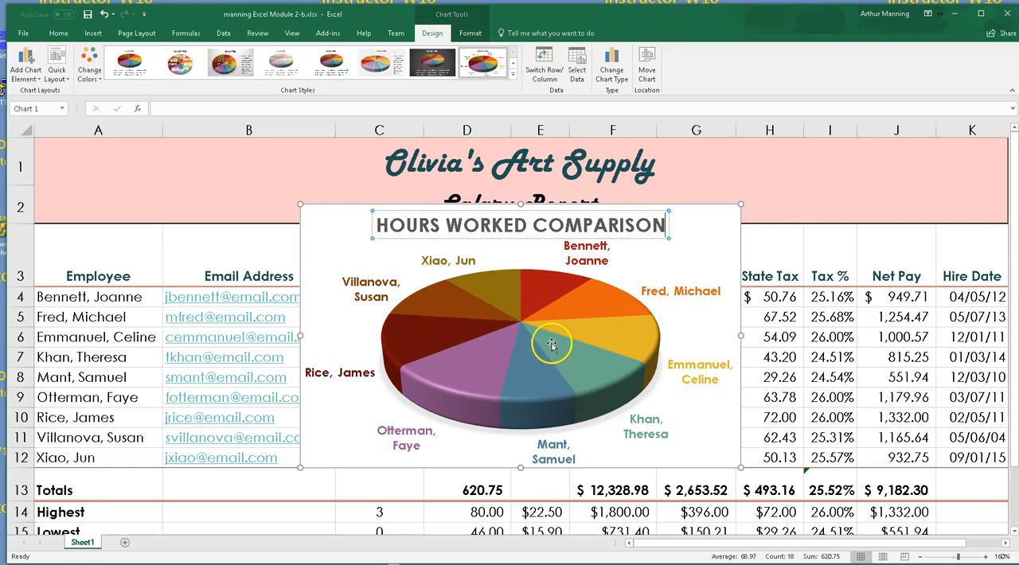
# Move the pie chart over columns E to K so that it uncovers the Employee and Hours columns
pyautogui.moveTo(493, 368)
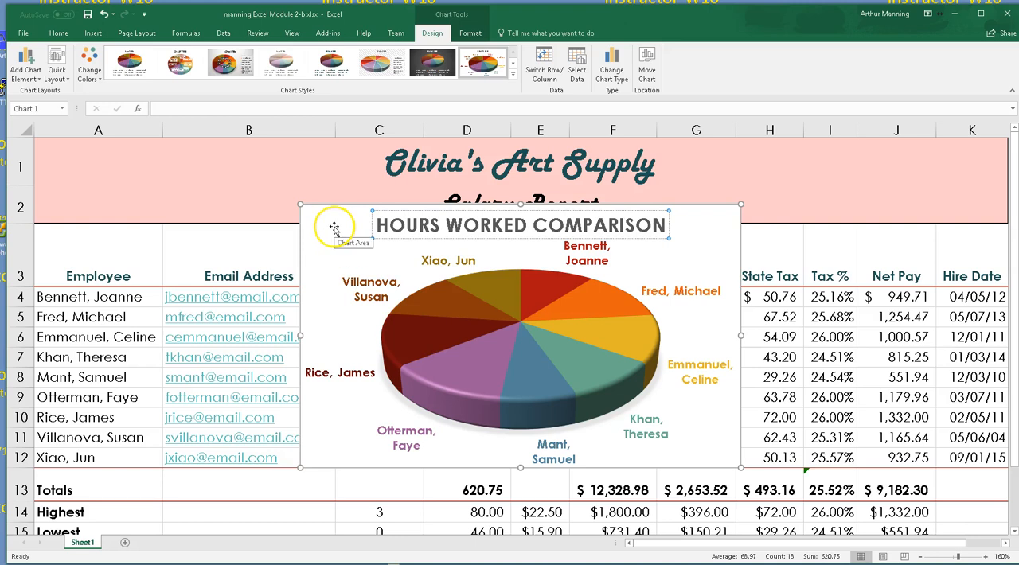
pyautogui.moveTo(334, 228); pyautogui.dragTo(598, 106)
pyautogui.moveTo(350, 225); pyautogui.dragTo(591, 152)
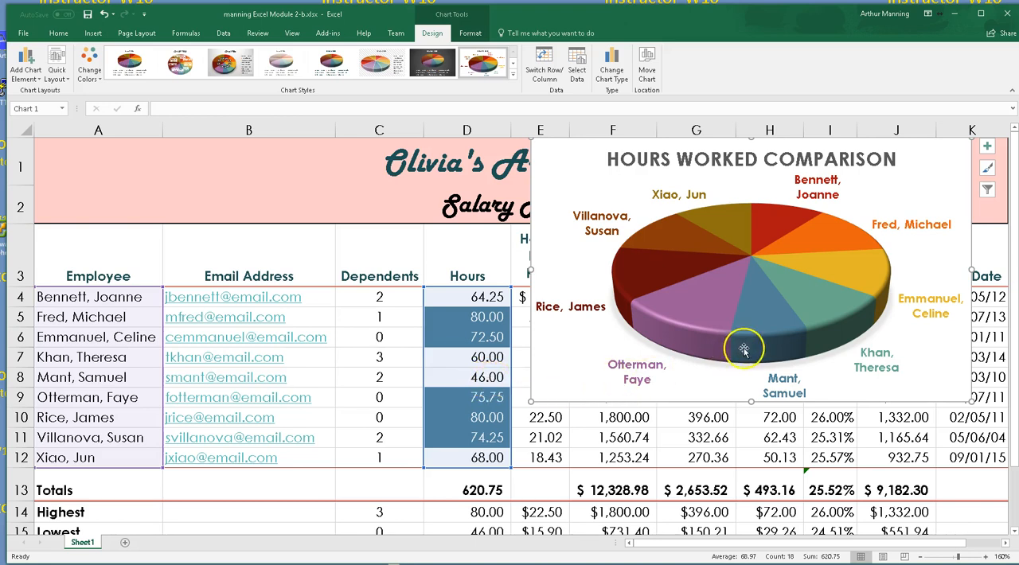
pyautogui.moveTo(756, 338)
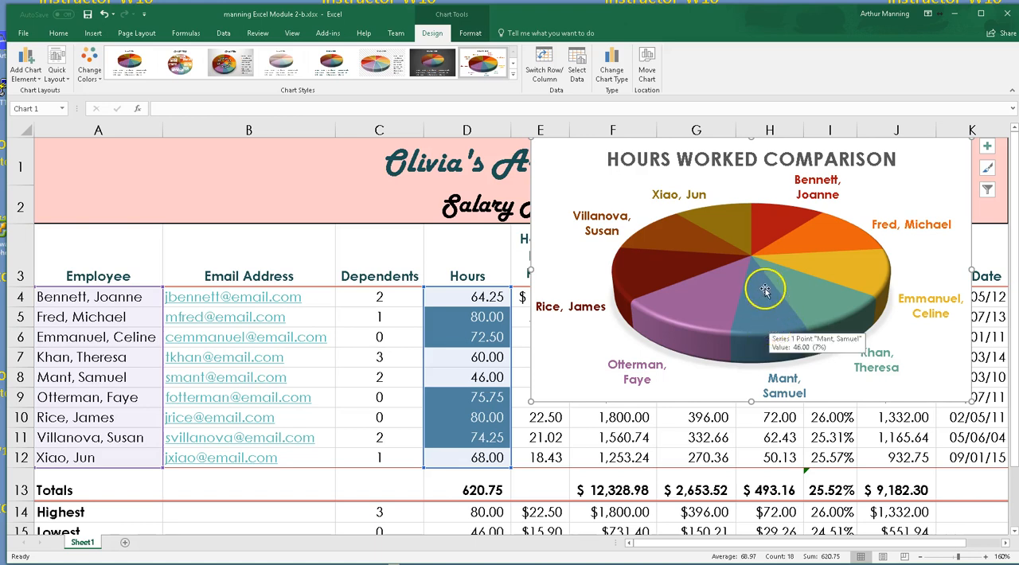
pyautogui.moveTo(764, 299)
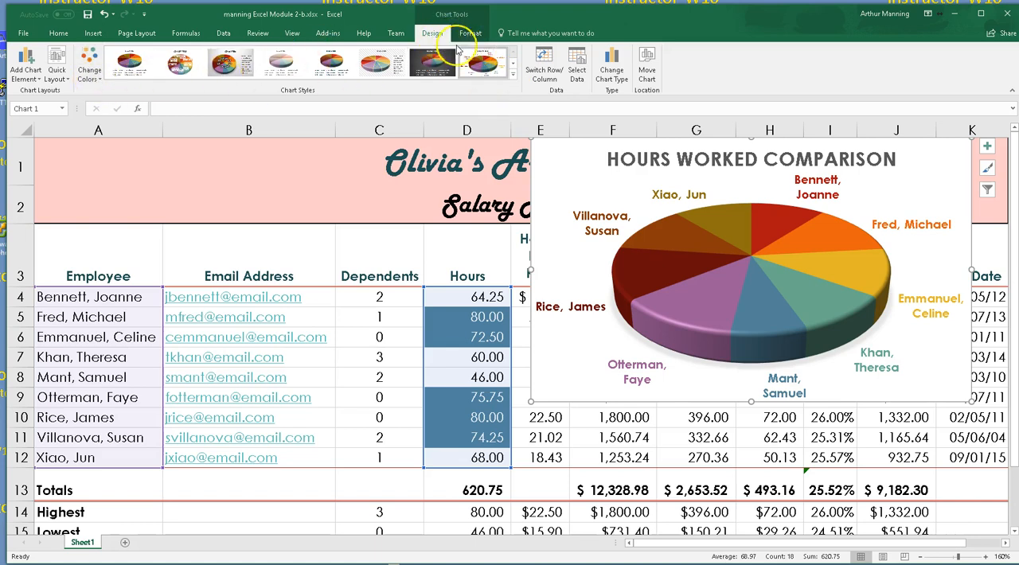
pyautogui.click(513, 75)
pyautogui.click(470, 33)
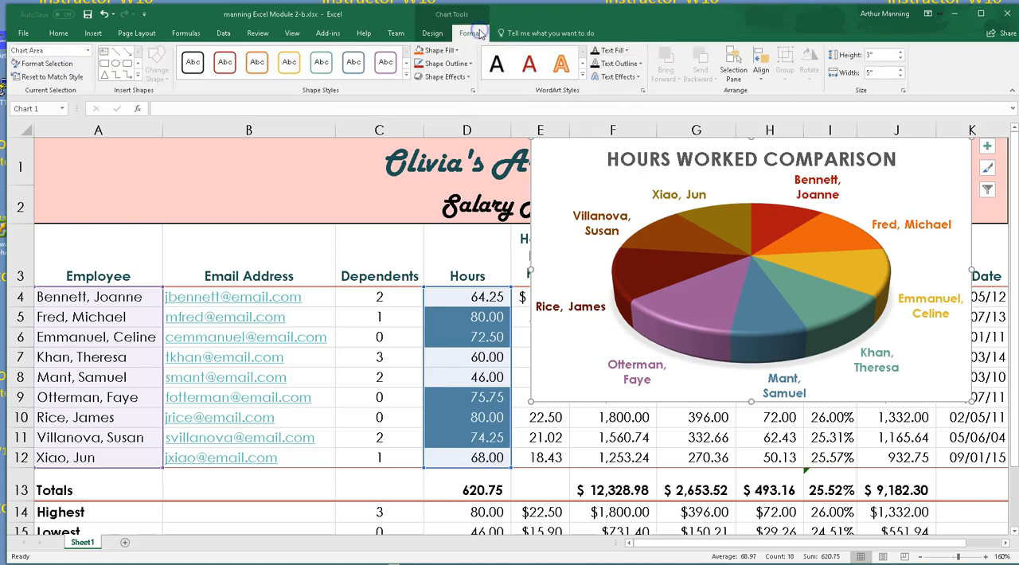
# Try changing the chart type to the flat 2-D Pie, and undo the change
pyautogui.click(431, 33)
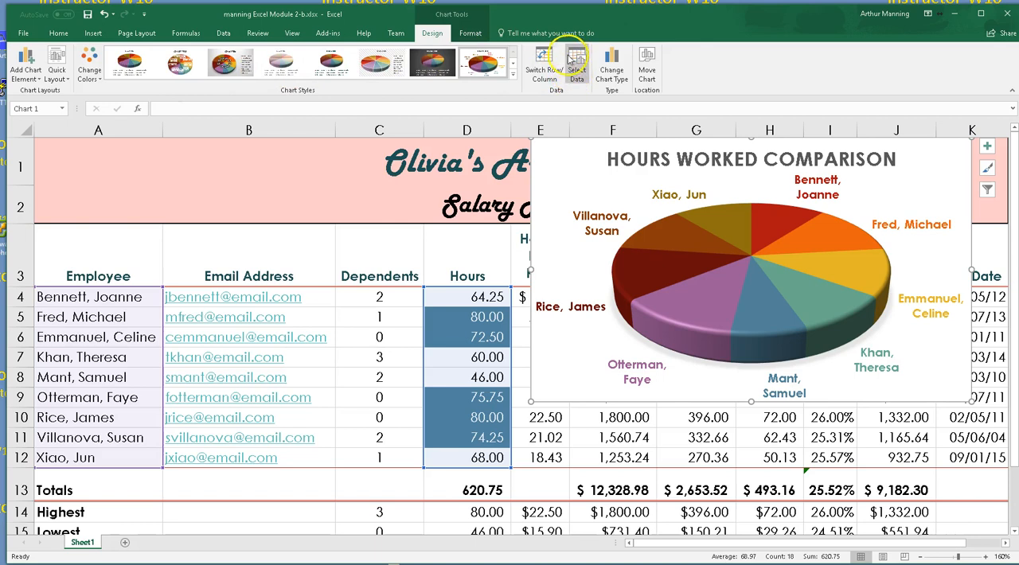
pyautogui.click(612, 70)
pyautogui.click(438, 166)
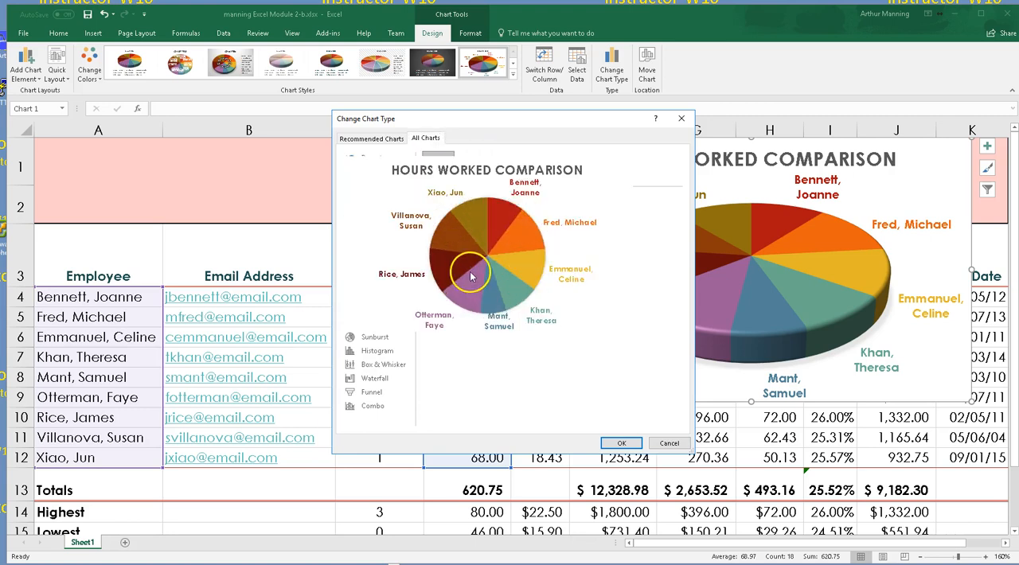
pyautogui.moveTo(487, 265)
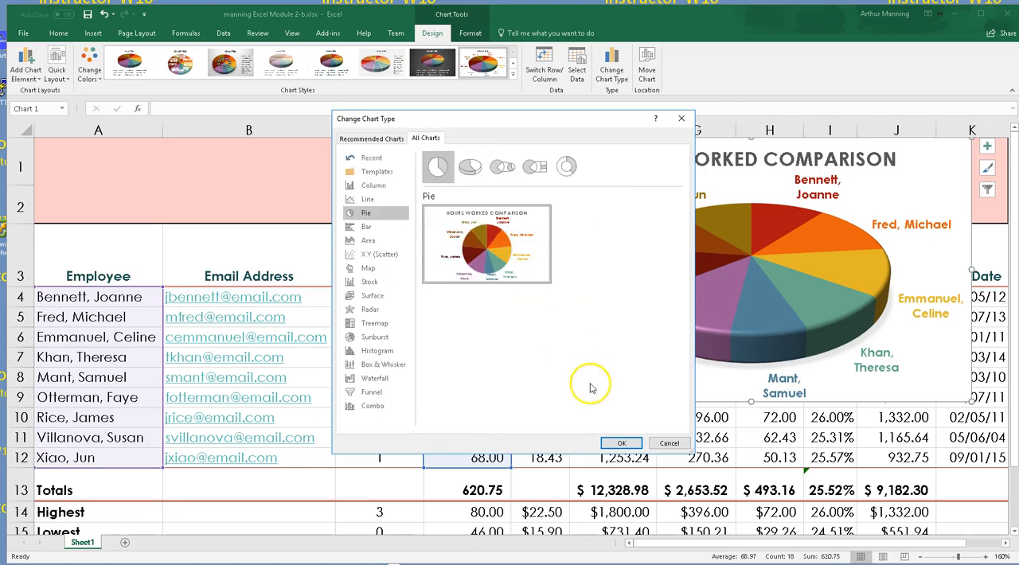
pyautogui.click(634, 445)
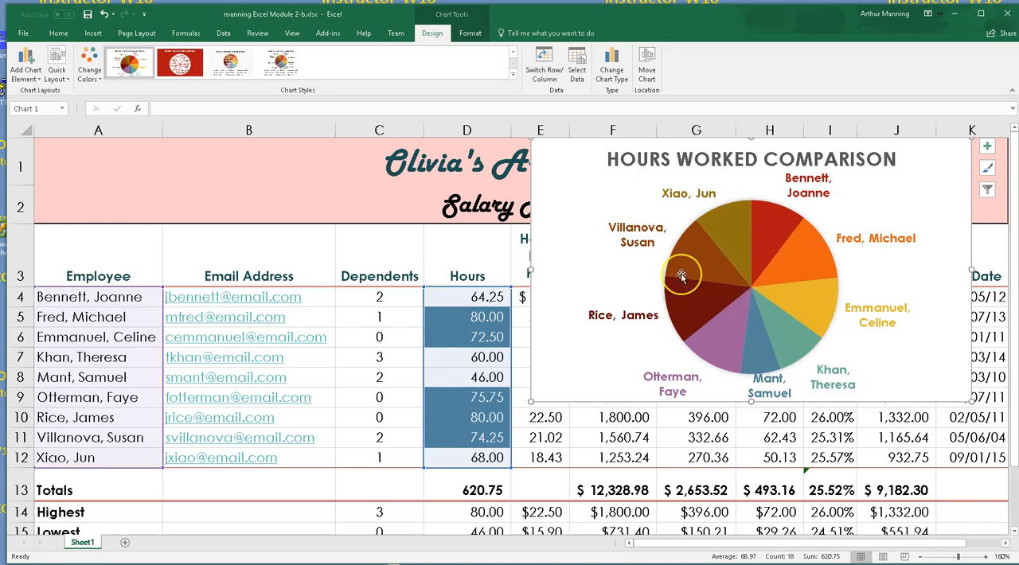
pyautogui.moveTo(680, 276)
pyautogui.hotkey('ctrl', 'z')
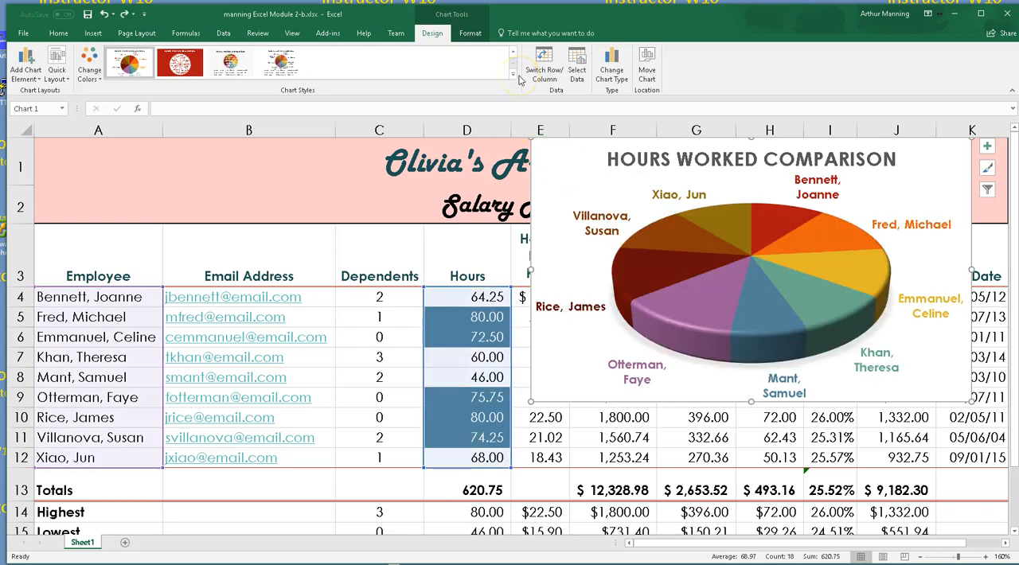
pyautogui.press('ctrl')
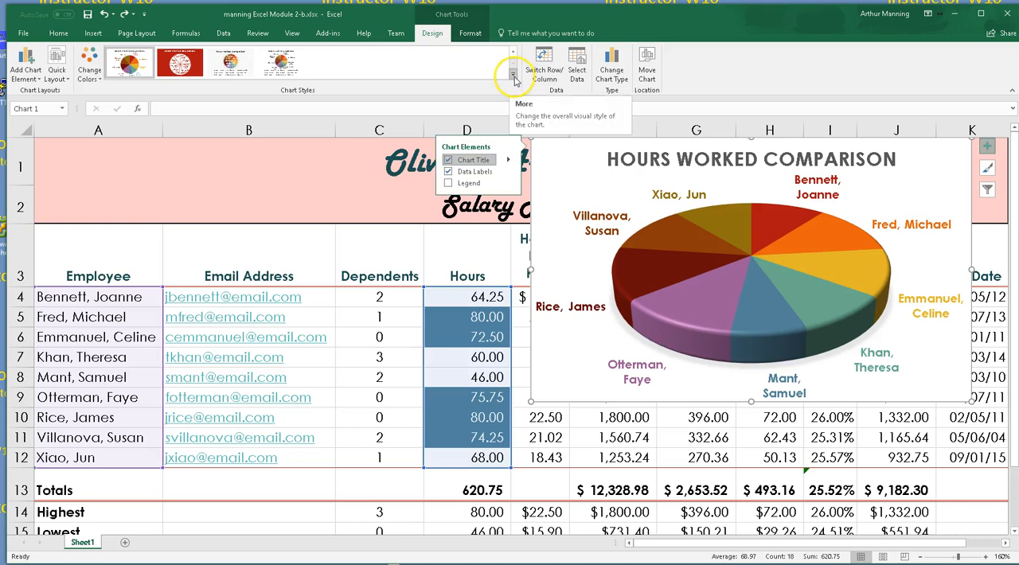
# Examine the alternative chart styles and the chart's data source range without changing them
pyautogui.click(514, 75)
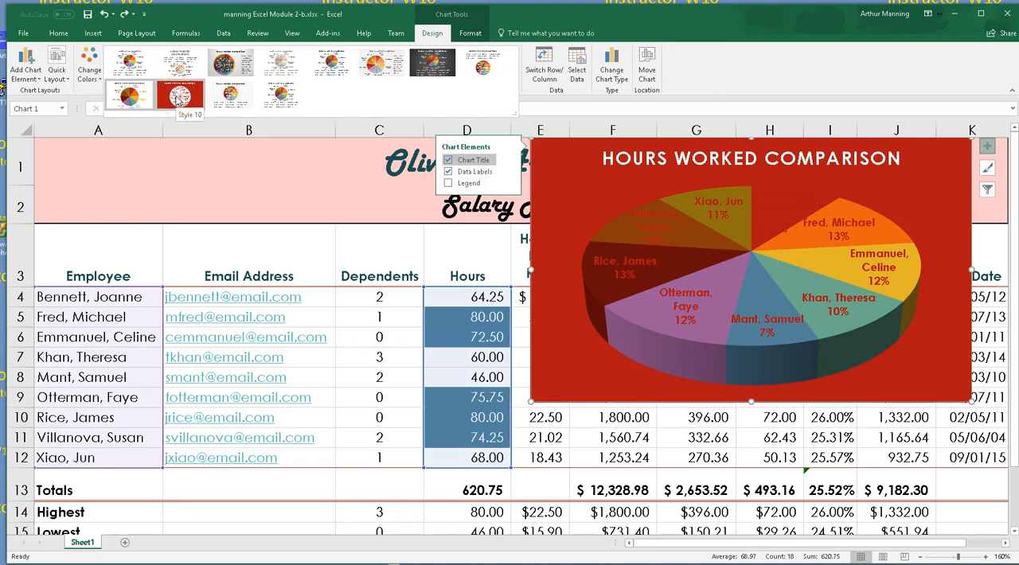
pyautogui.click(435, 34)
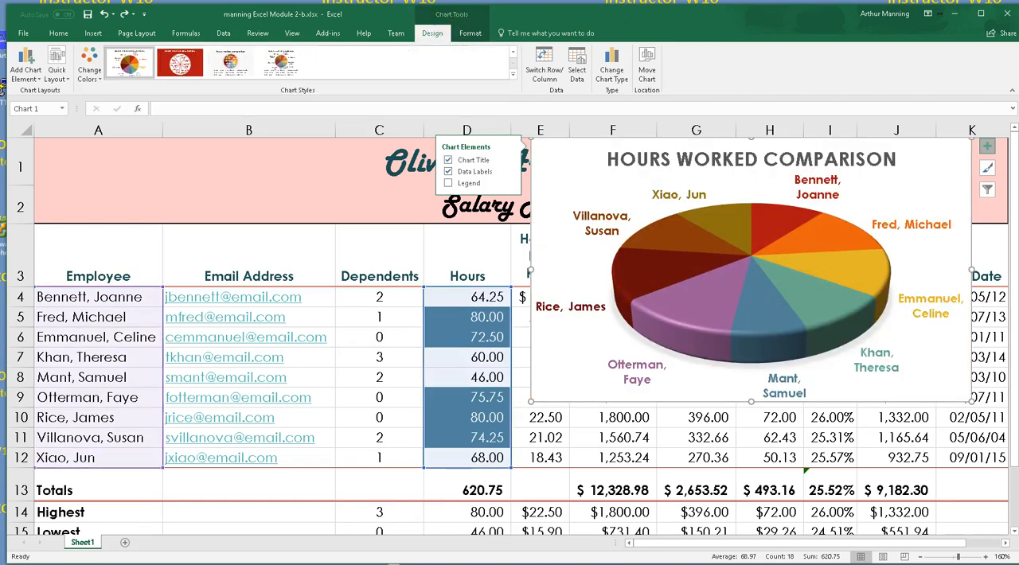
pyautogui.click(474, 34)
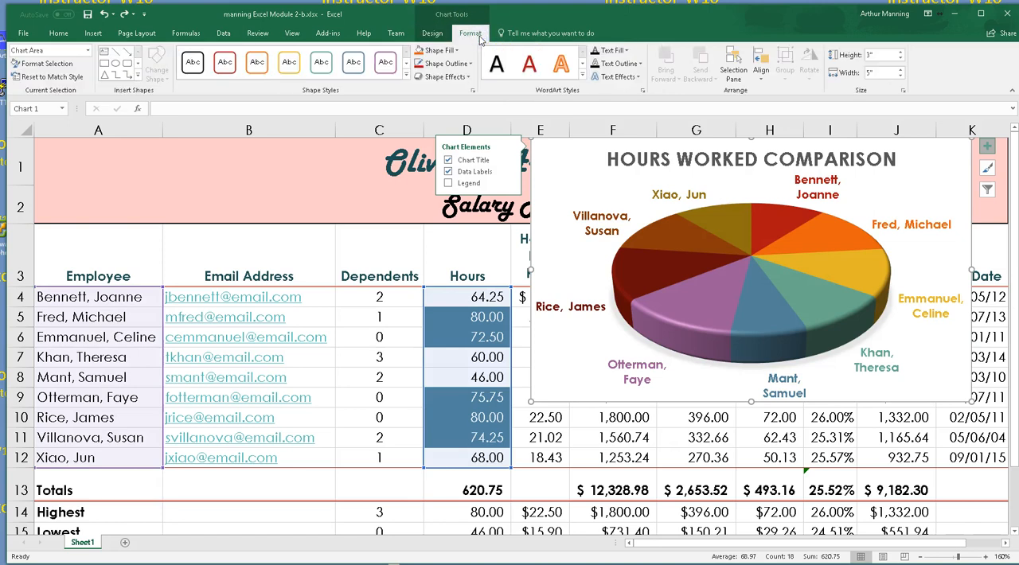
pyautogui.click(434, 36)
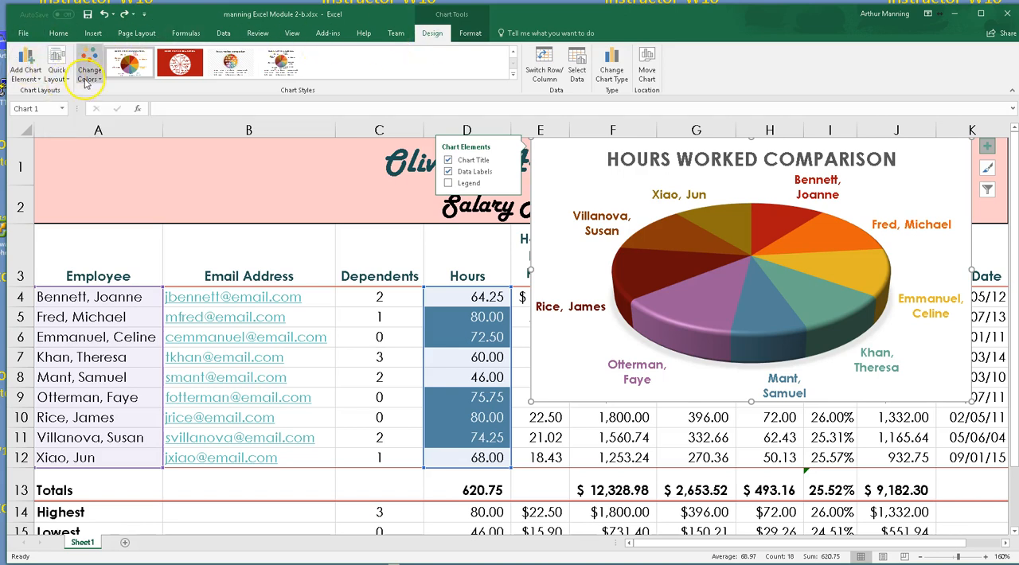
pyautogui.click(578, 71)
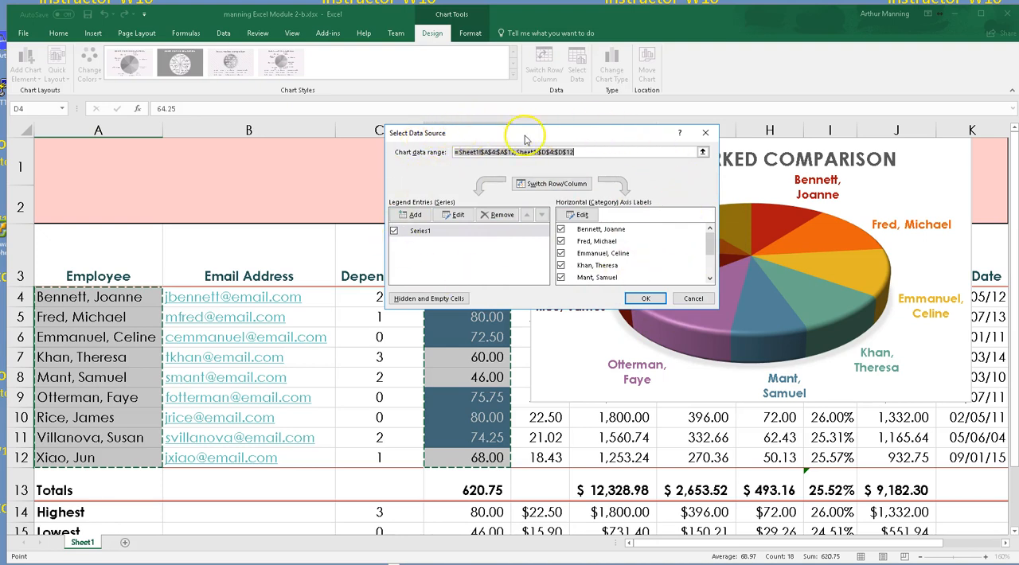
pyautogui.click(706, 133)
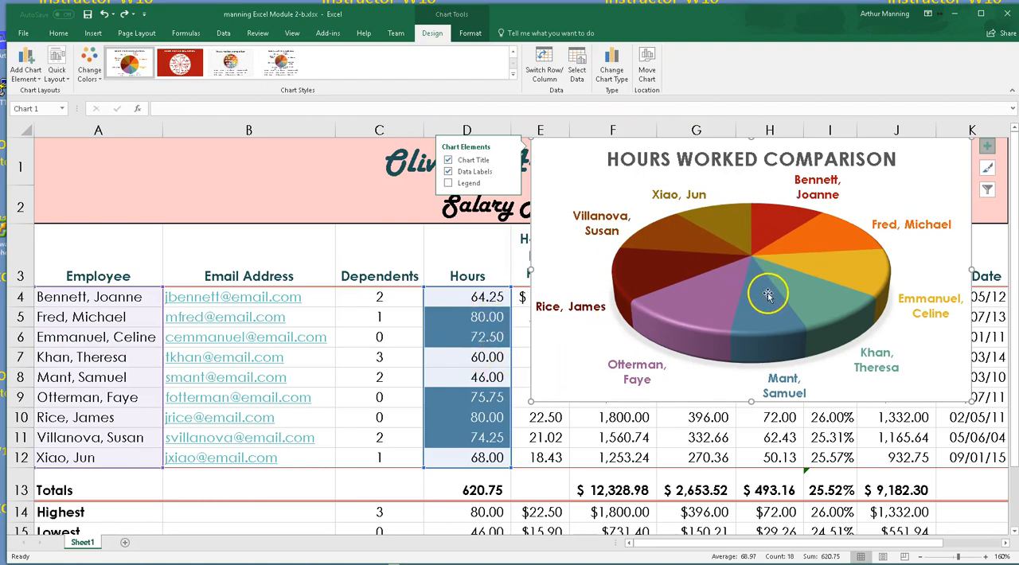
pyautogui.moveTo(783, 280)
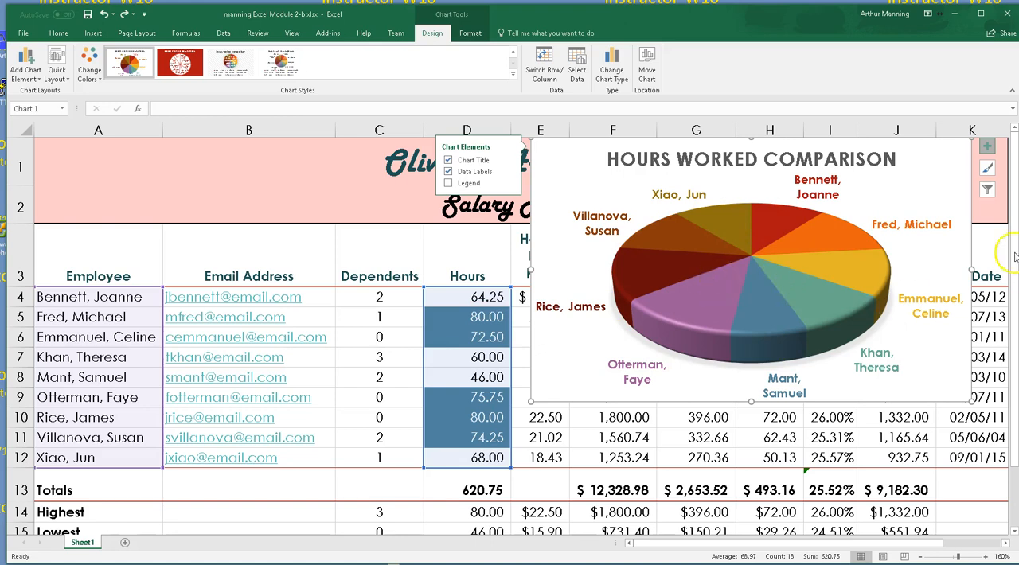
pyautogui.rightClick(908, 179)
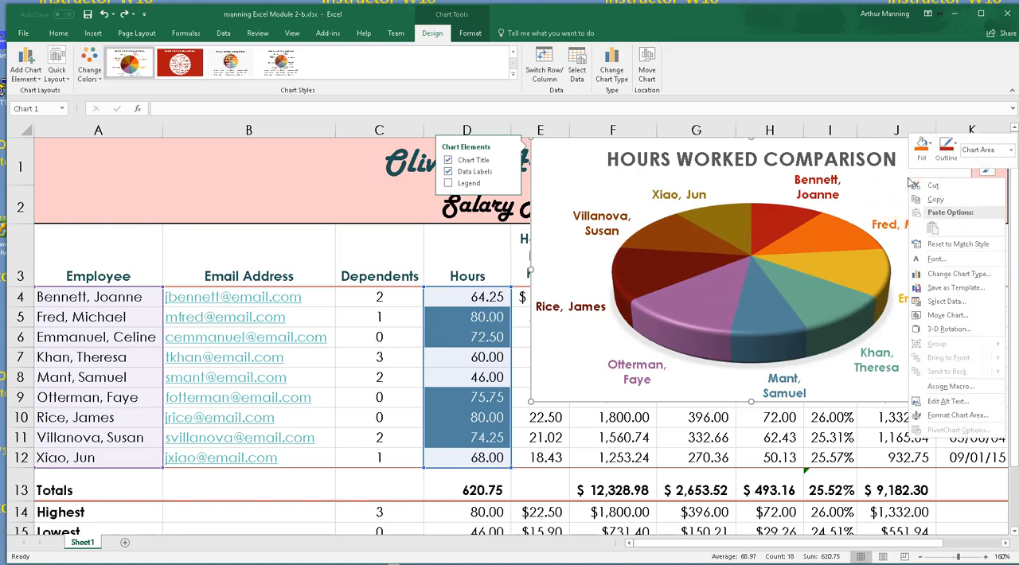
pyautogui.click(959, 317)
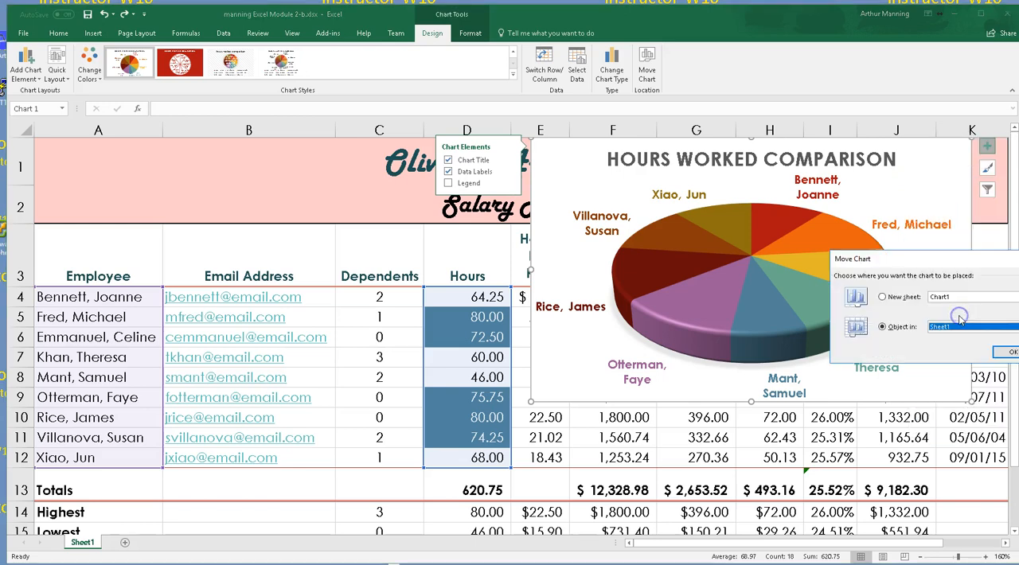
pyautogui.moveTo(944, 259); pyautogui.dragTo(745, 195)
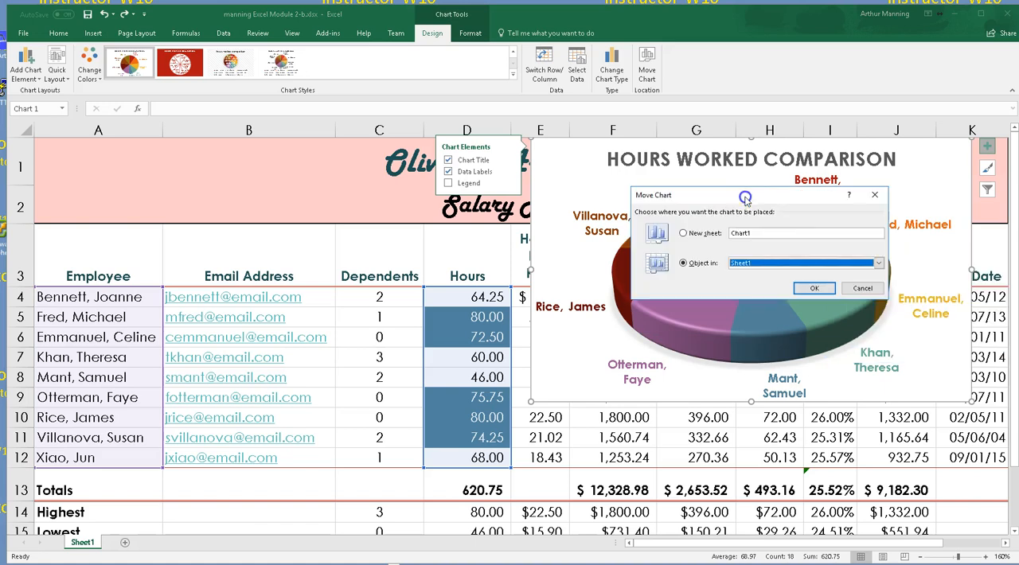
pyautogui.click(874, 196)
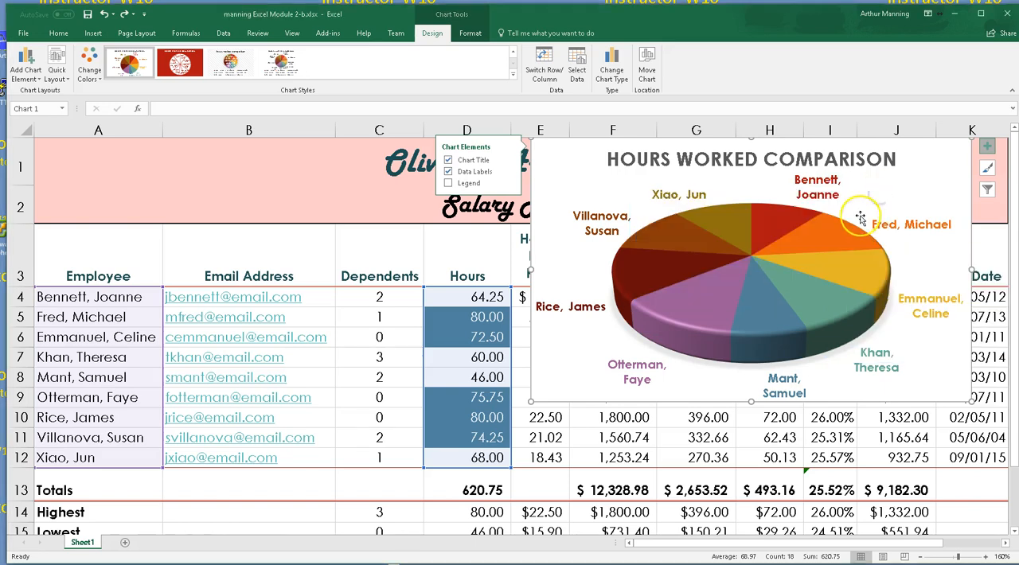
# Move the pie chart clear of the salary table, over columns M to S beside the top rows, and deselect it
pyautogui.scroll(-4, 405, 295)
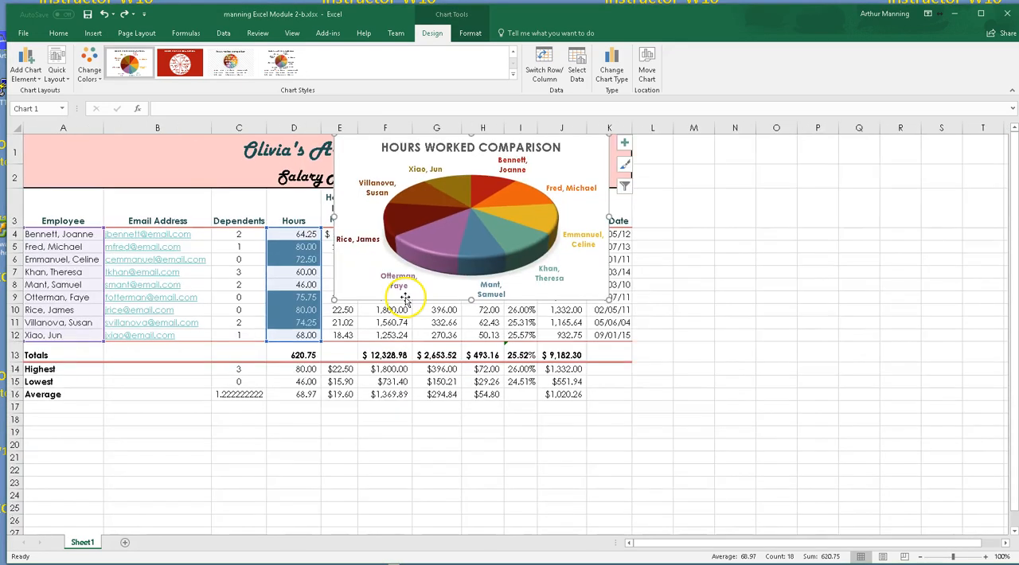
pyautogui.moveTo(408, 169); pyautogui.dragTo(799, 163)
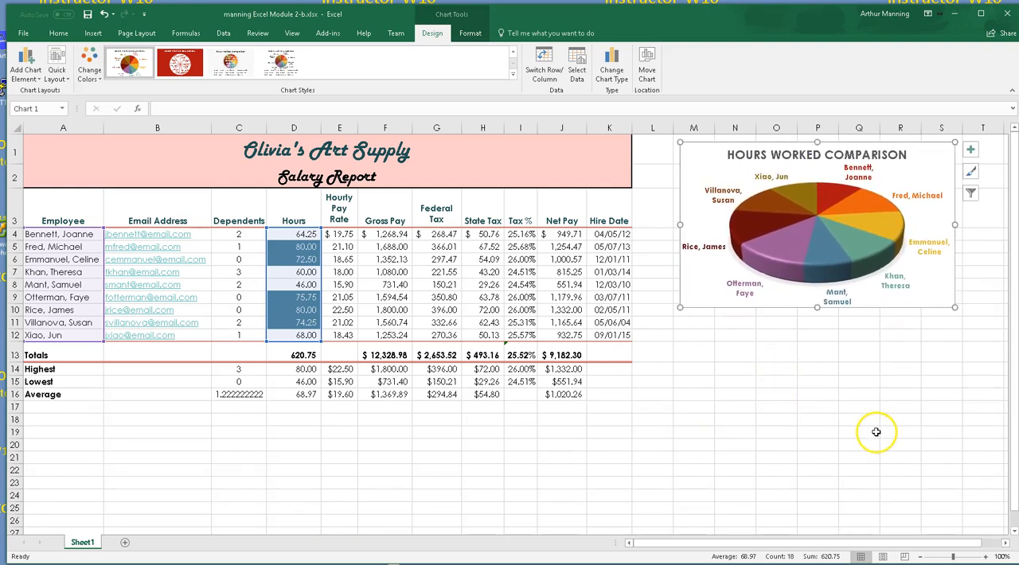
pyautogui.click(721, 418)
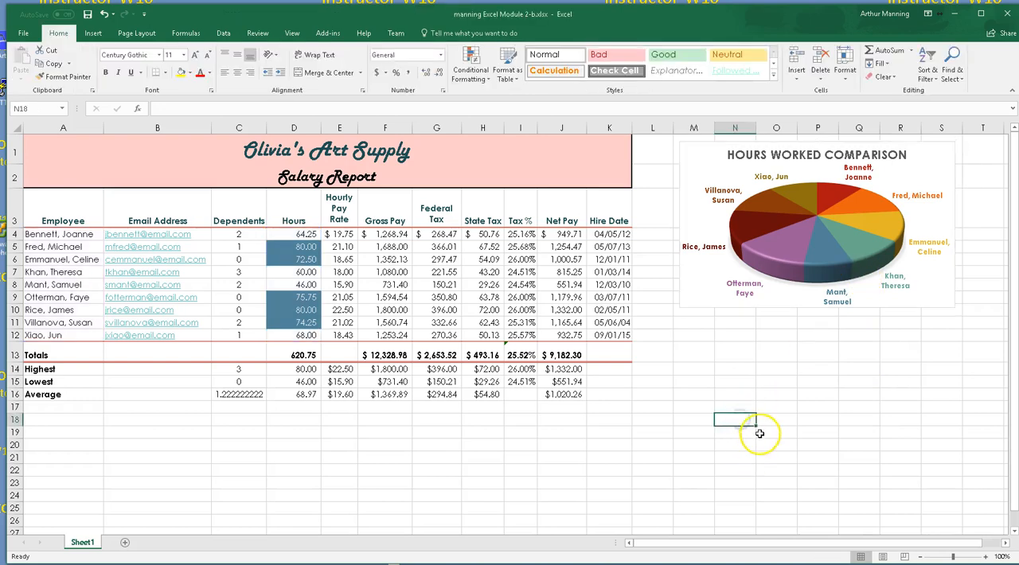
# Create a conditional formatting rule for the Net Pay cells J4:J12 that formats only cell values greater than 1000
pyautogui.keyDown('ctrl'); pyautogui.scroll(3, 590, 426); pyautogui.keyUp('ctrl')
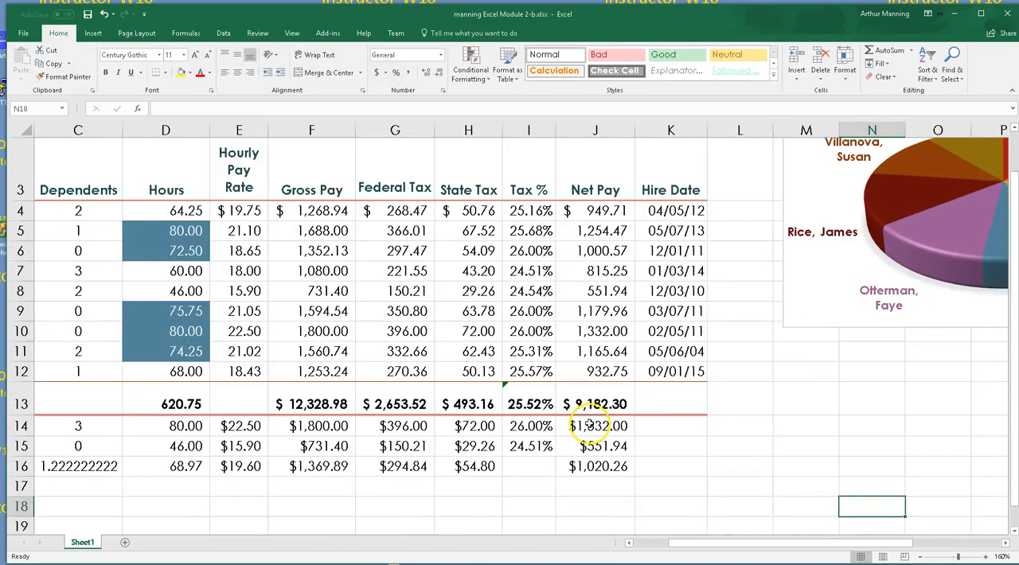
pyautogui.keyDown('ctrl'); pyautogui.scroll(-1, 590, 426); pyautogui.keyUp('ctrl')
pyautogui.keyDown('ctrl'); pyautogui.scroll(-1, 590, 426); pyautogui.keyUp('ctrl')
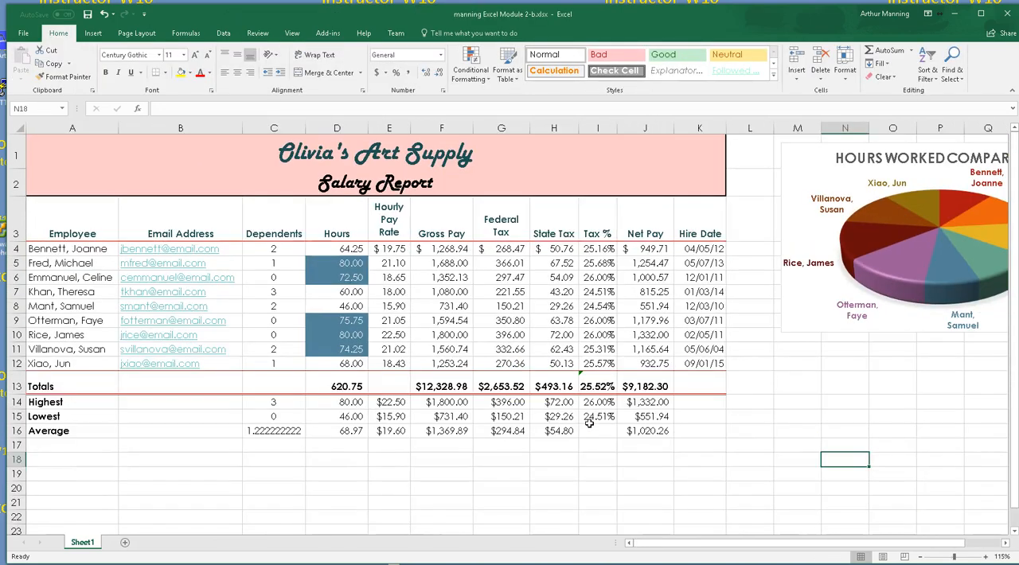
pyautogui.keyDown('ctrl'); pyautogui.scroll(2, 589, 424); pyautogui.keyUp('ctrl')
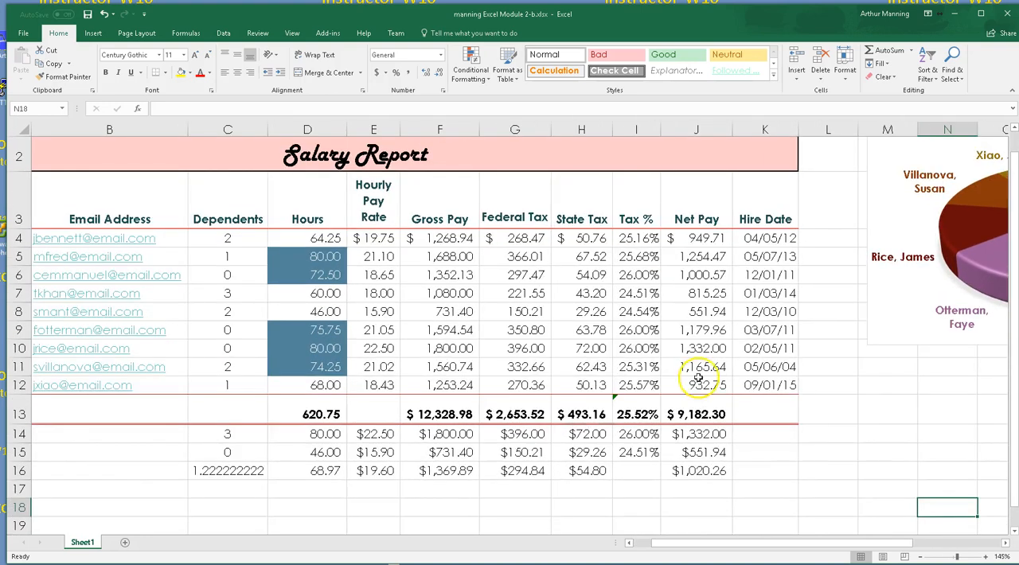
pyautogui.moveTo(757, 541); pyautogui.dragTo(717, 542)
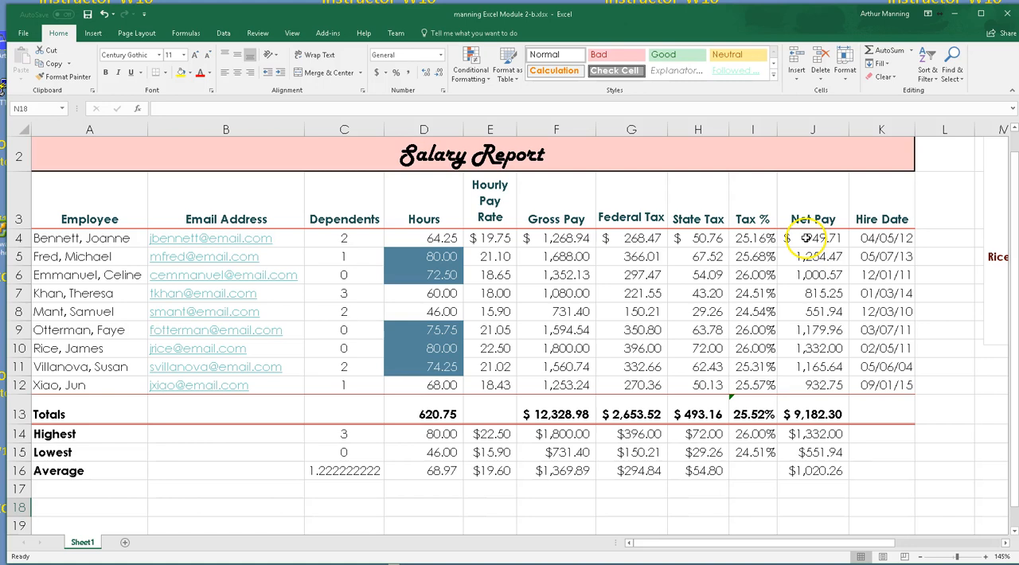
pyautogui.moveTo(809, 237); pyautogui.dragTo(828, 385)
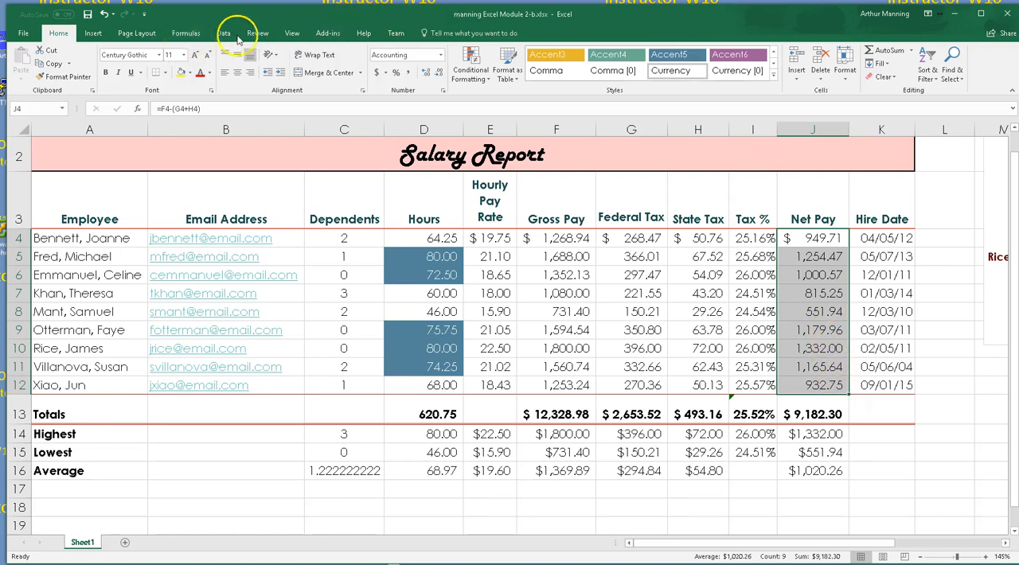
pyautogui.click(472, 68)
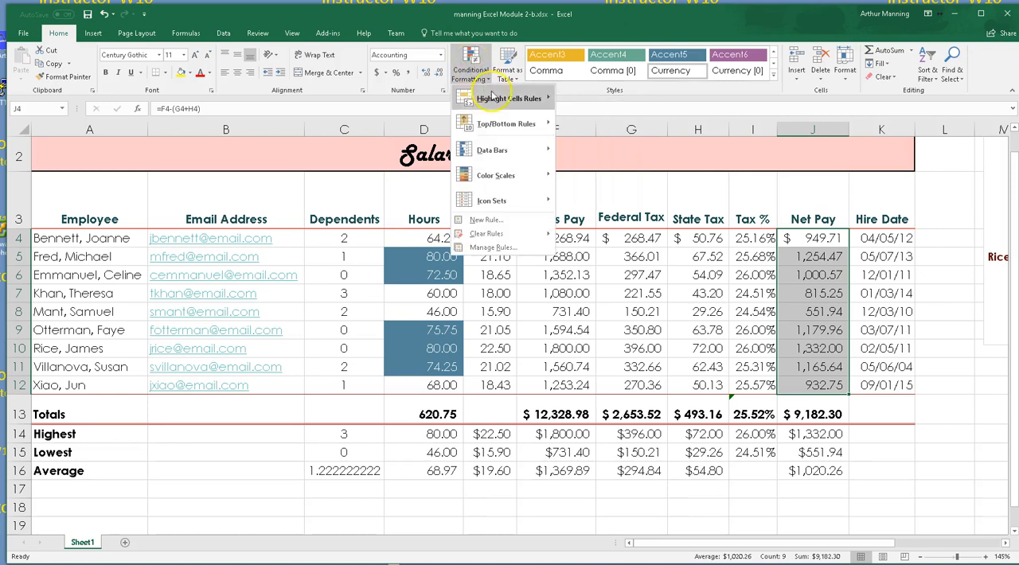
pyautogui.moveTo(521, 97)
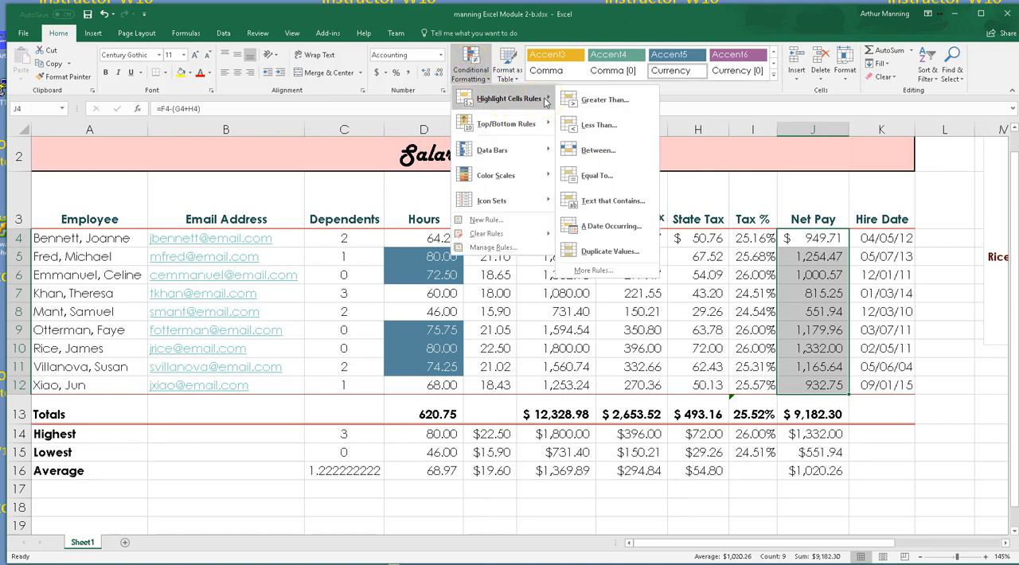
pyautogui.click(563, 102)
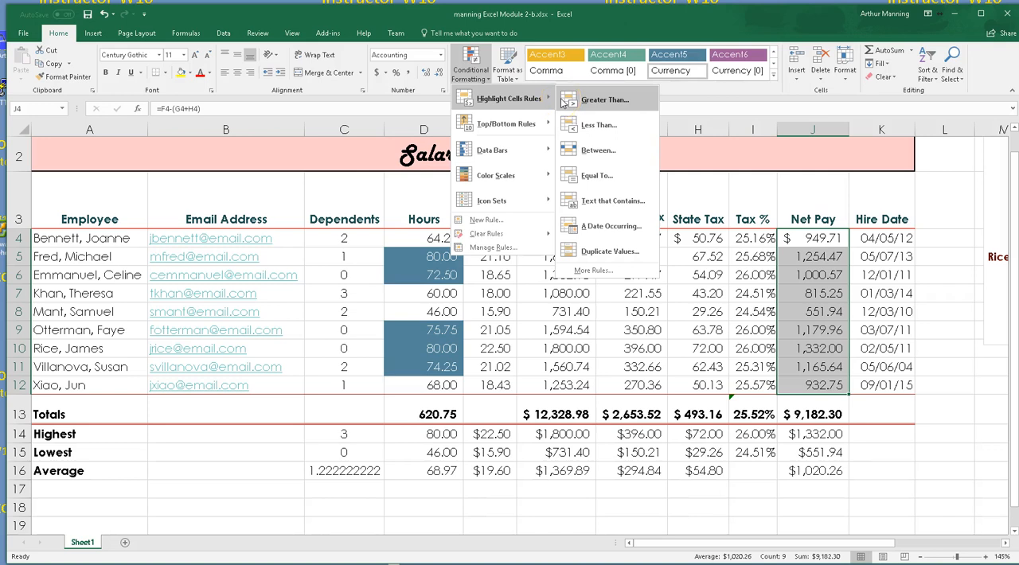
pyautogui.click(484, 223)
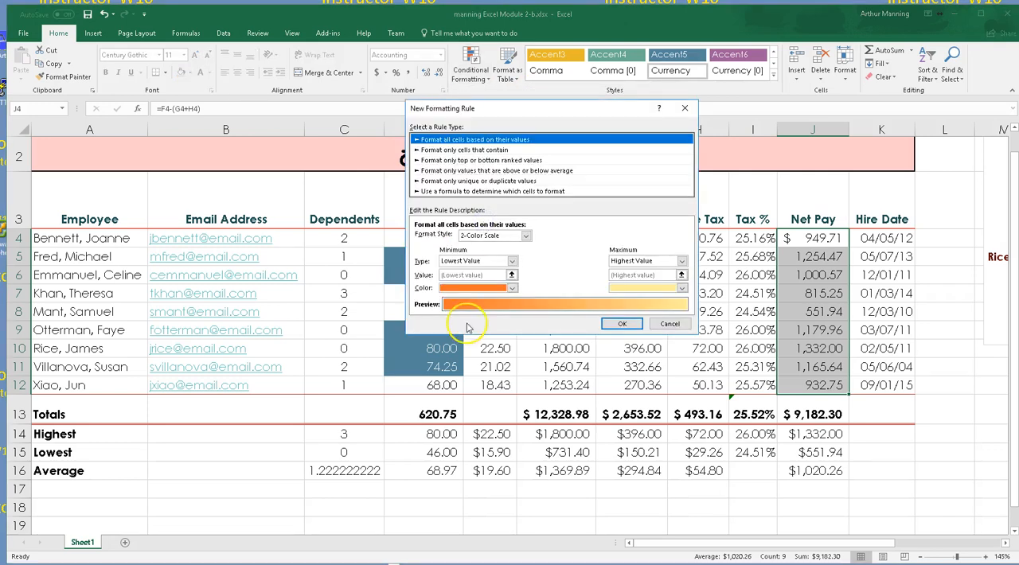
pyautogui.click(436, 150)
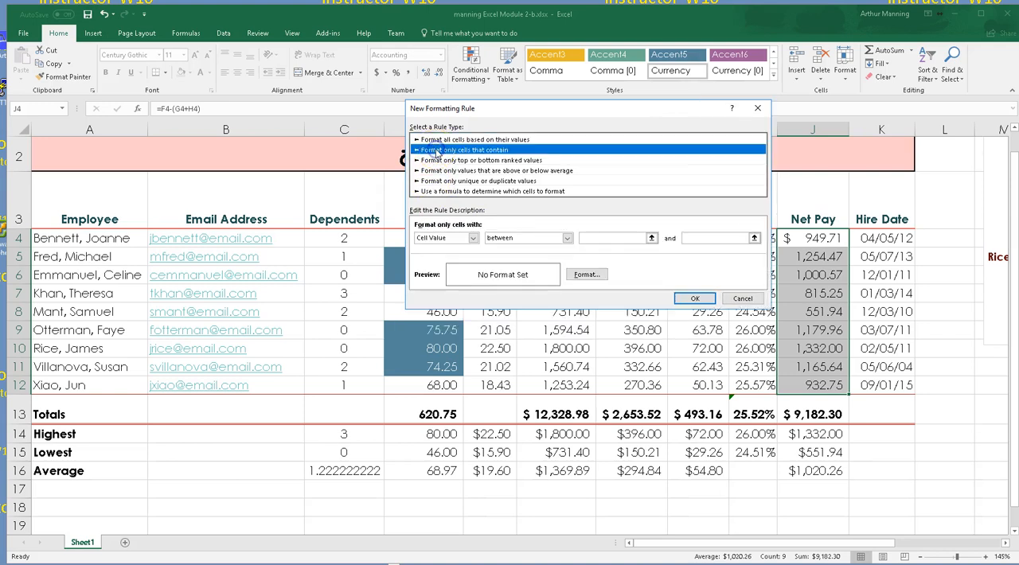
pyautogui.click(511, 239)
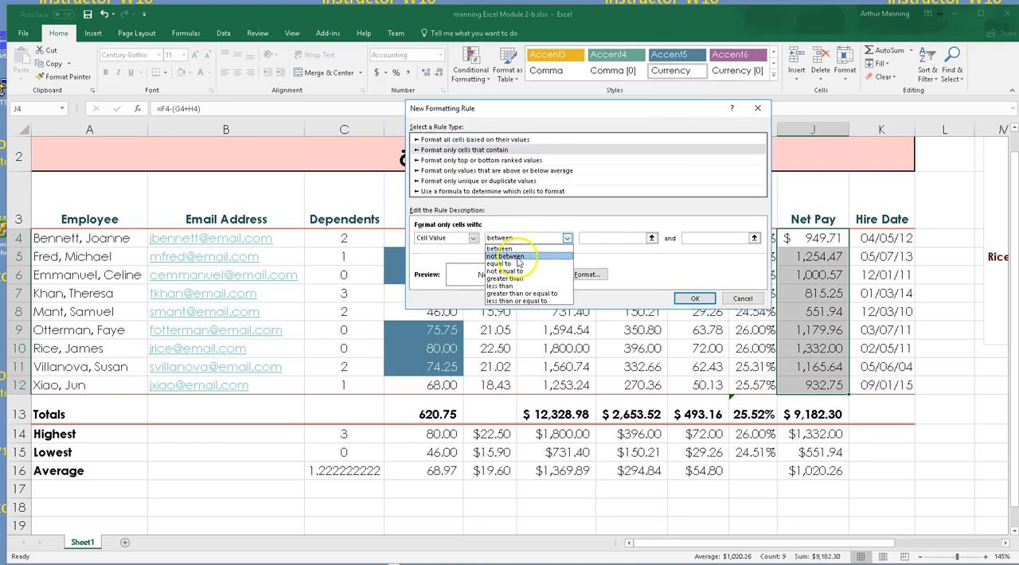
pyautogui.click(509, 278)
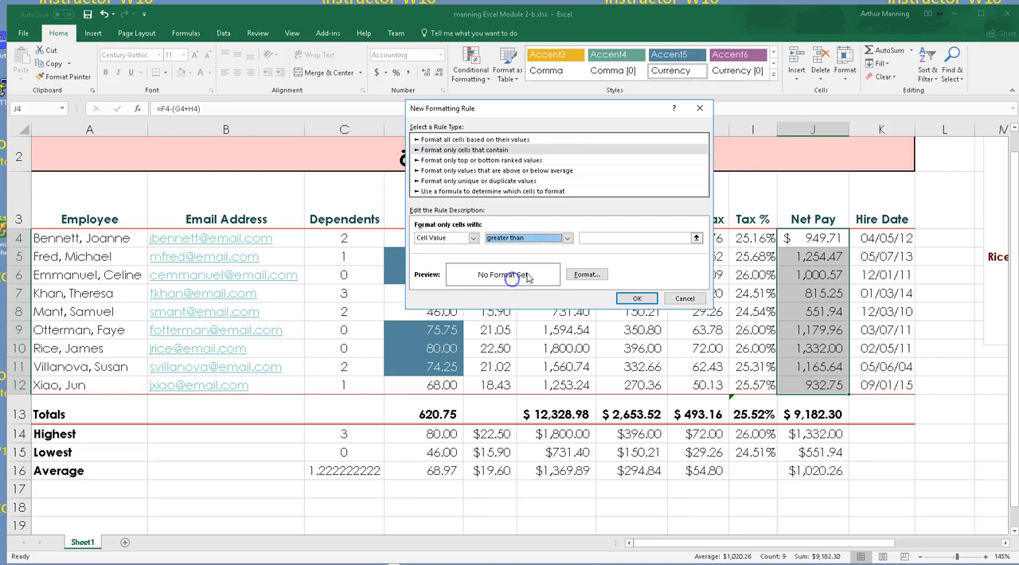
pyautogui.click(593, 237)
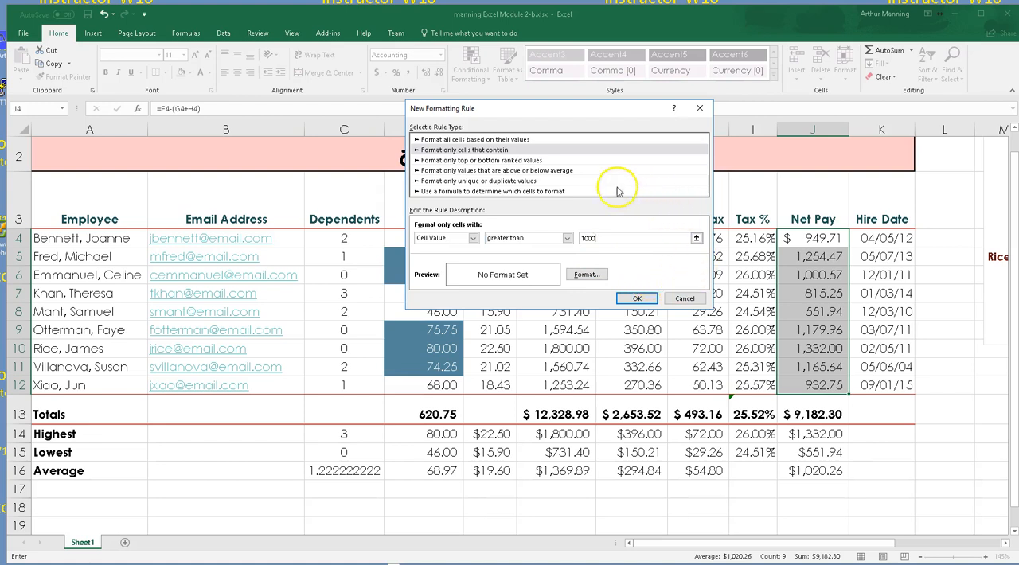
# Give the rule's format a custom bright green fill with RGB 171, 240, 48
pyautogui.click(587, 275)
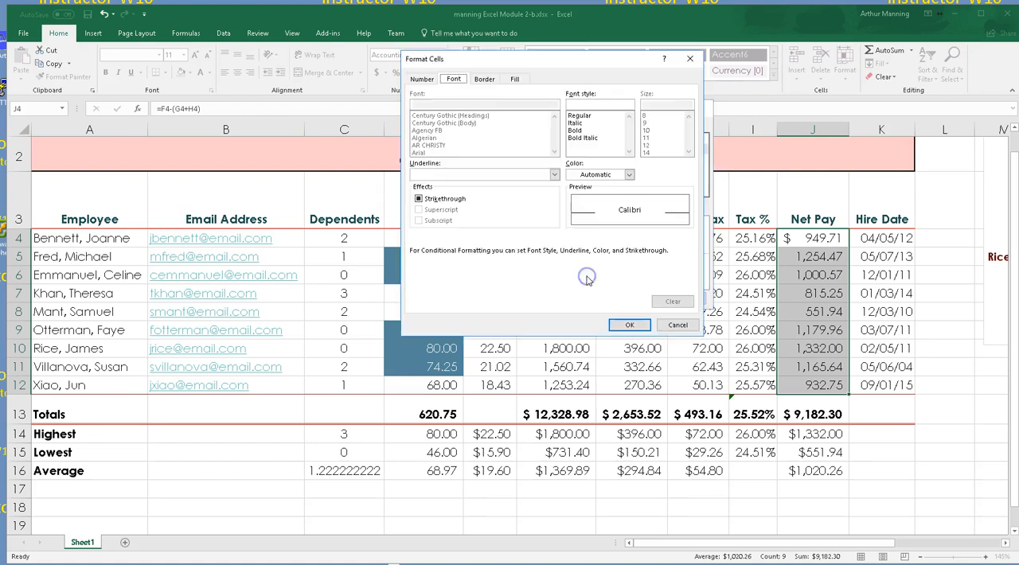
pyautogui.click(515, 80)
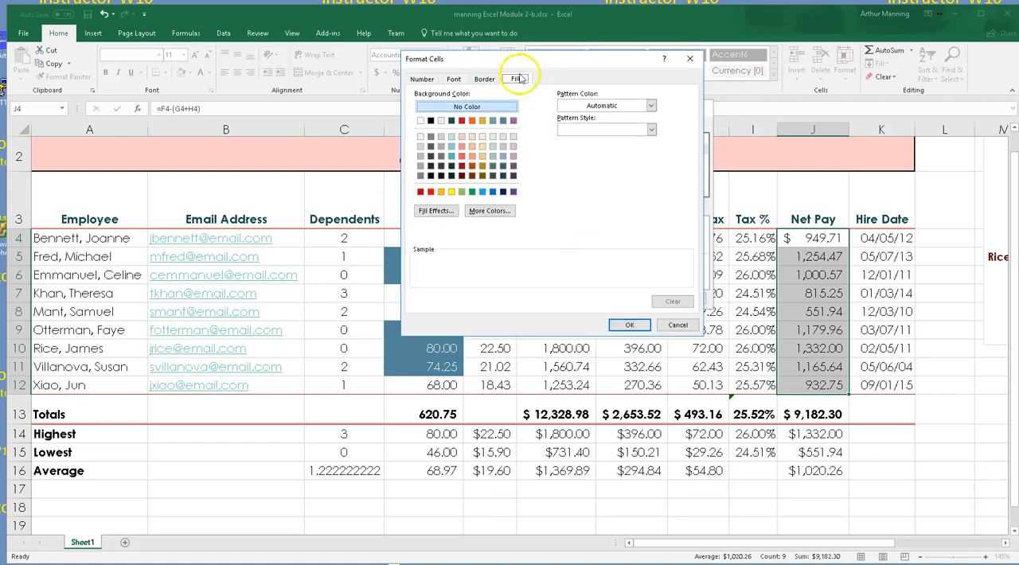
pyautogui.click(451, 148)
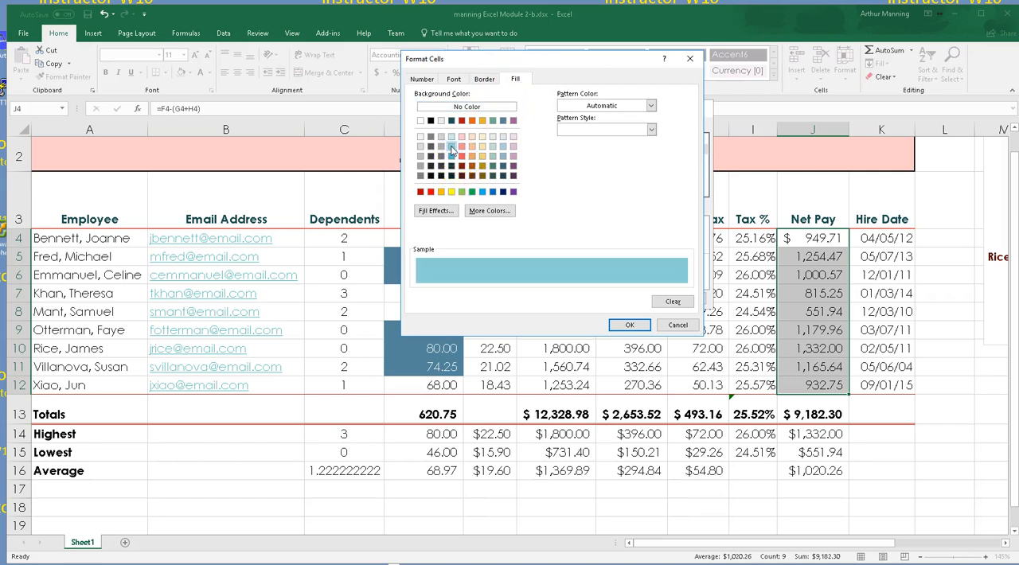
pyautogui.click(462, 193)
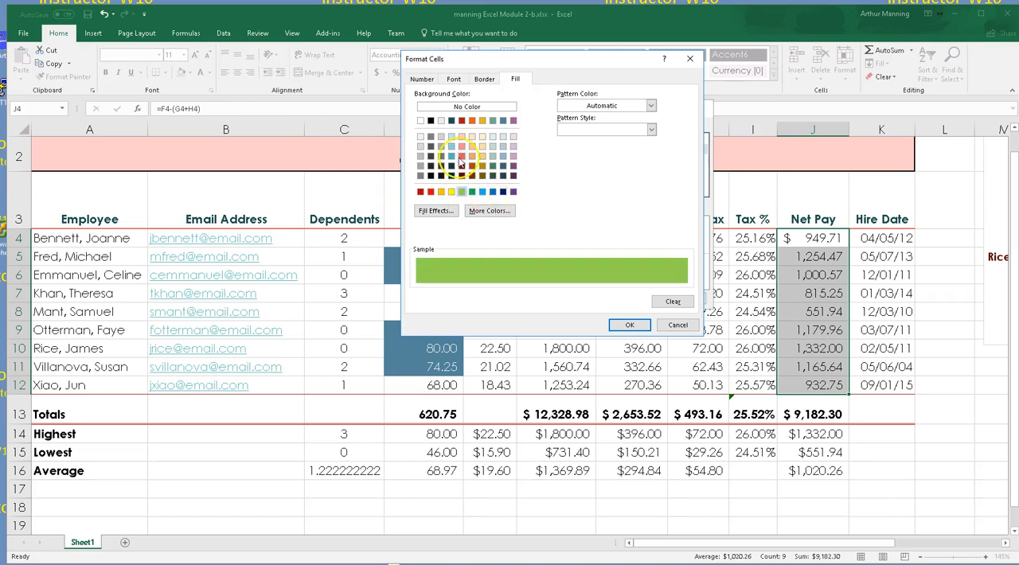
pyautogui.click(476, 211)
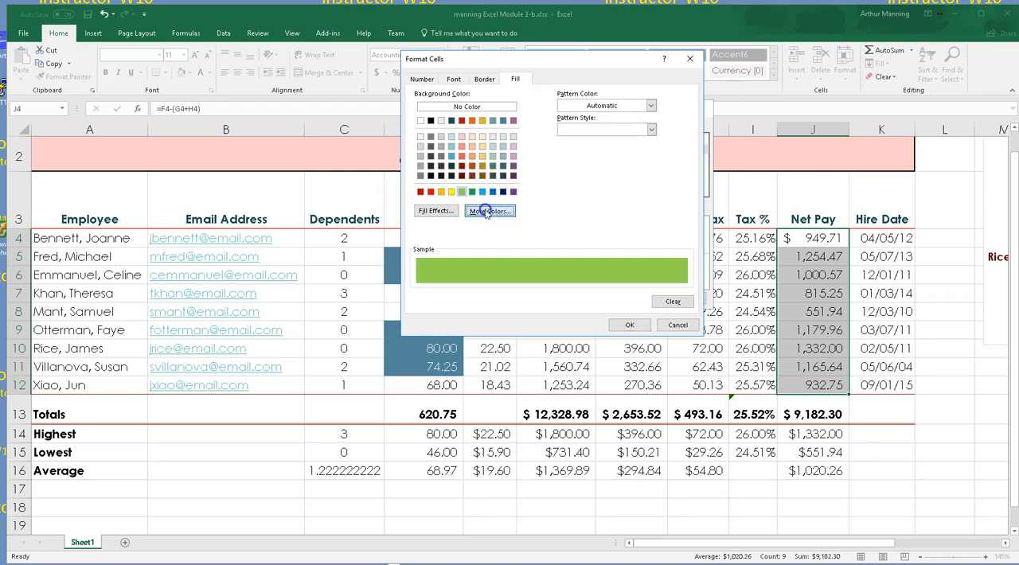
pyautogui.moveTo(491, 201); pyautogui.dragTo(495, 152)
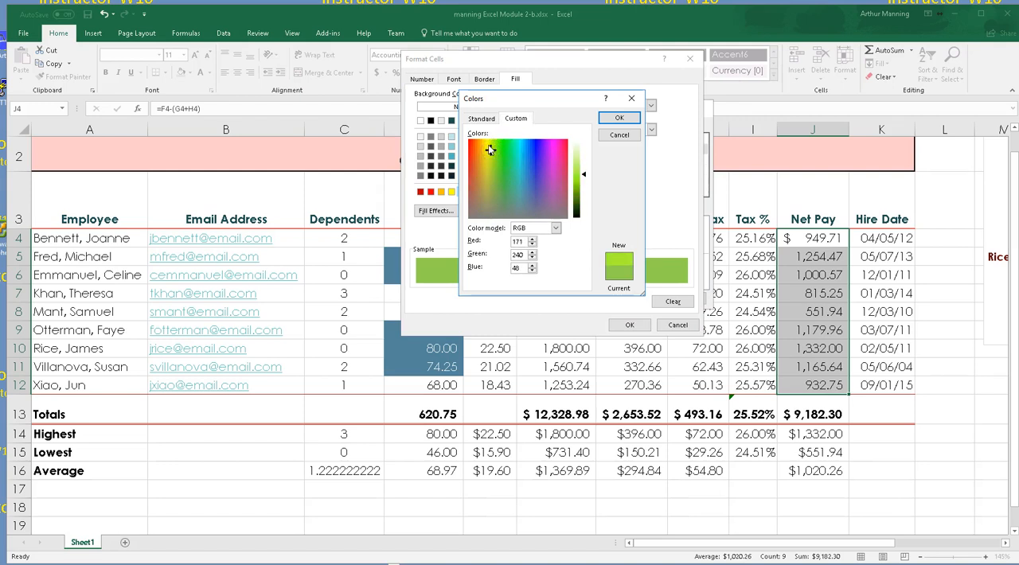
pyautogui.click(618, 118)
pyautogui.click(626, 326)
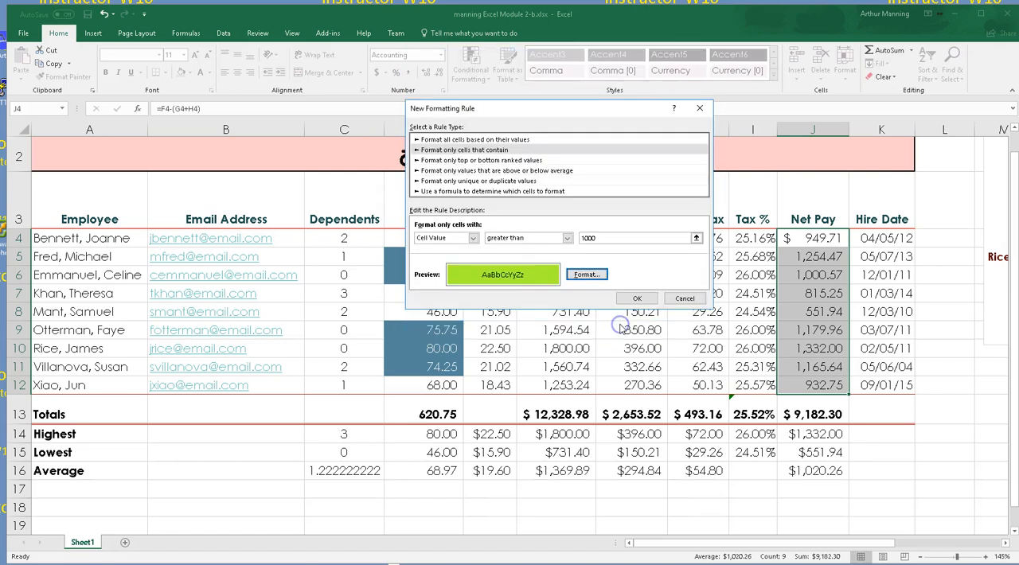
# Apply the conditional formatting rule to the Net Pay cells and save the workbook
pyautogui.click(634, 299)
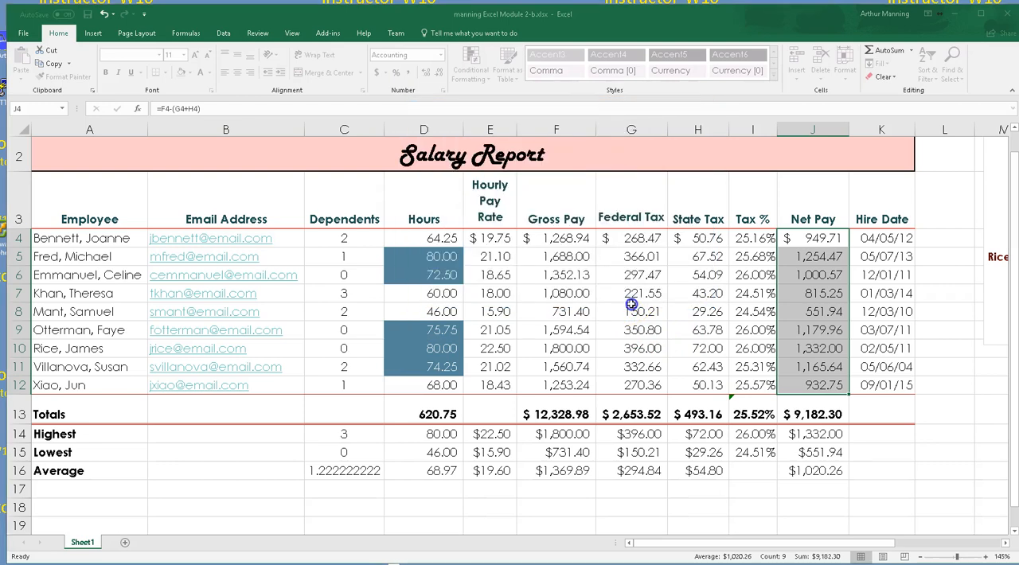
pyautogui.click(938, 411)
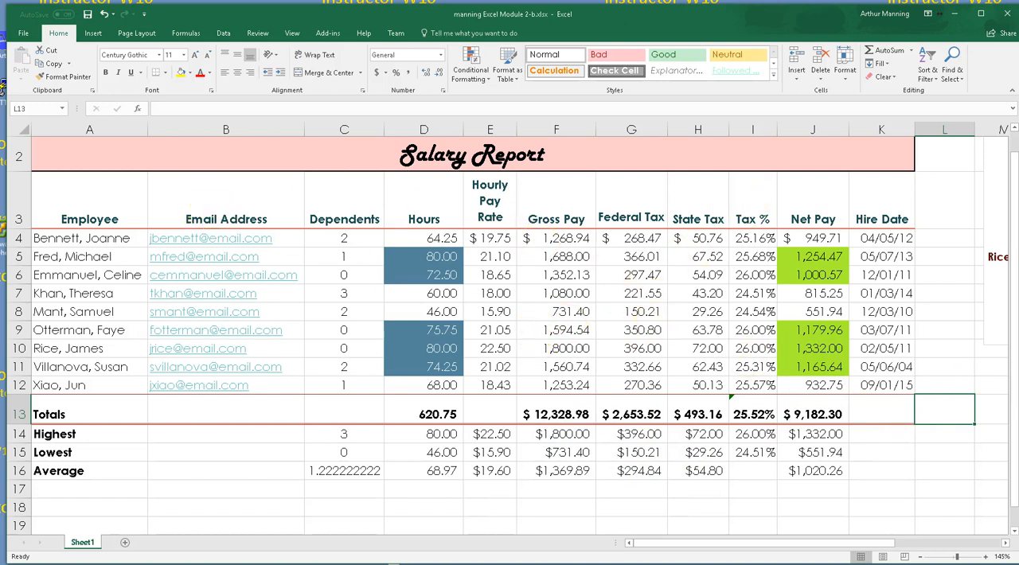
pyautogui.hotkey('ctrl', 's')
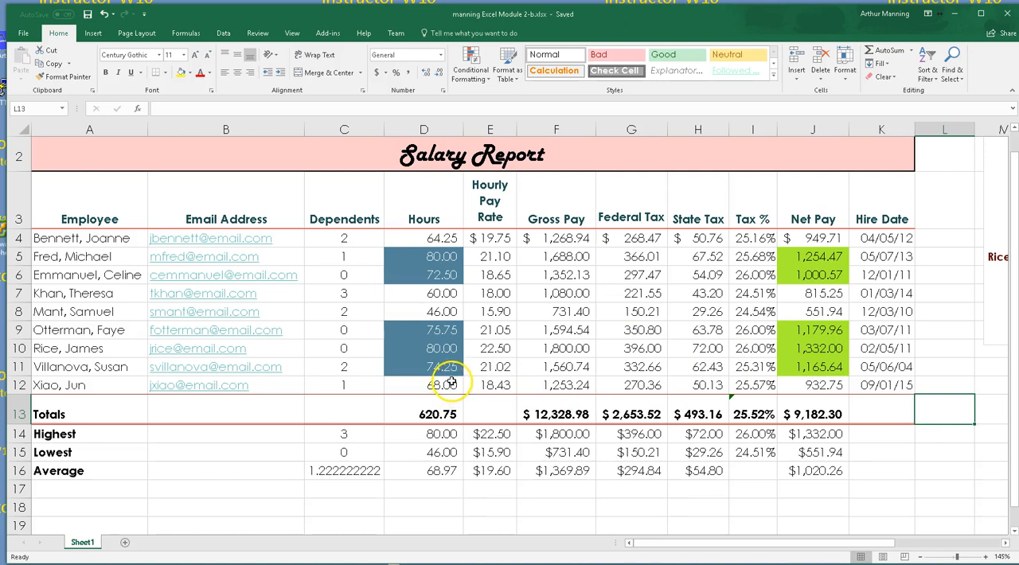
# Select the Employee cells A4:A12 together with the nonadjacent Dependents cells in column C, and clear the selection
pyautogui.moveTo(820, 238); pyautogui.dragTo(835, 385)
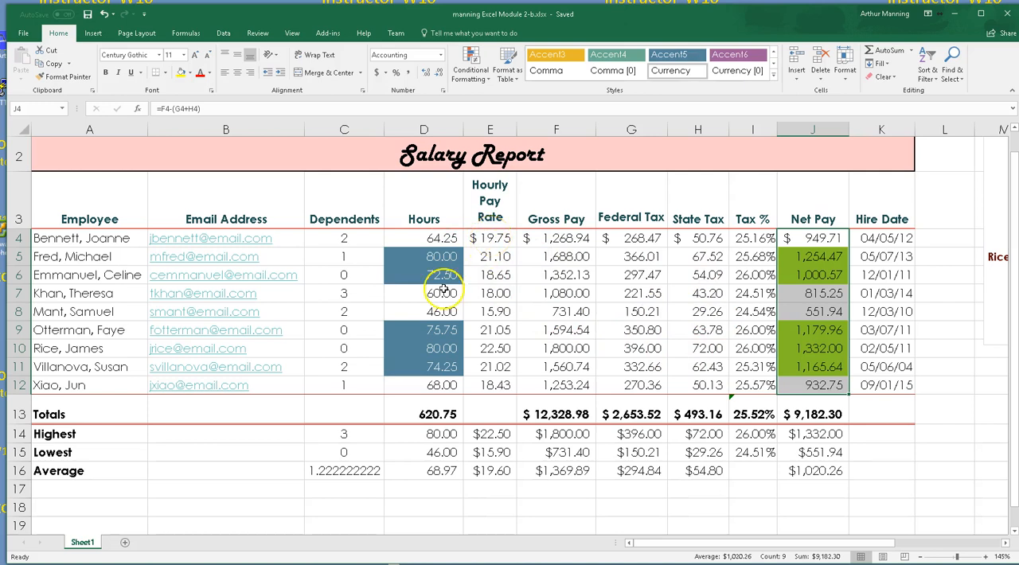
pyautogui.moveTo(72, 238); pyautogui.dragTo(69, 385)
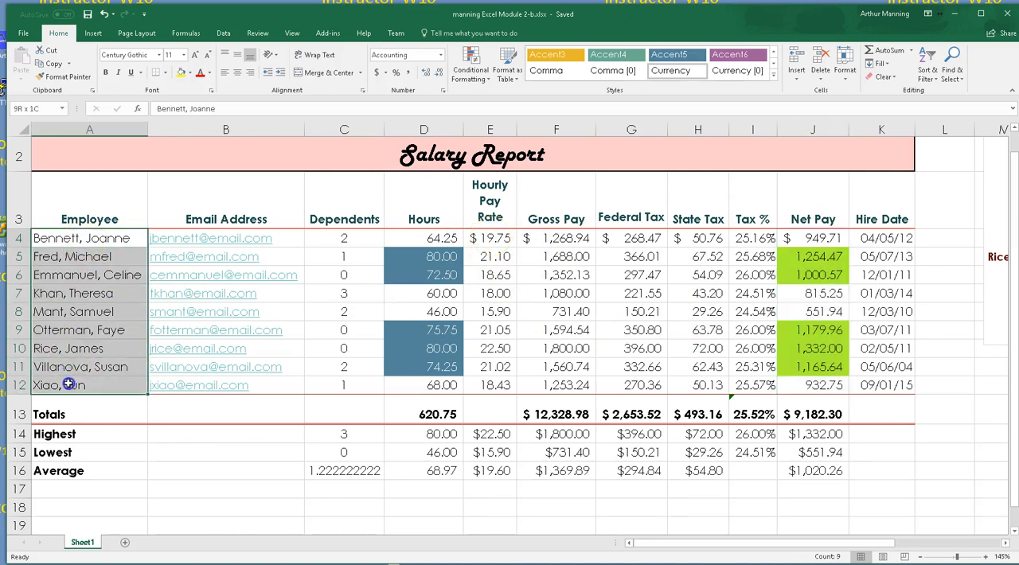
pyautogui.hotkey('ctrl', 'q')
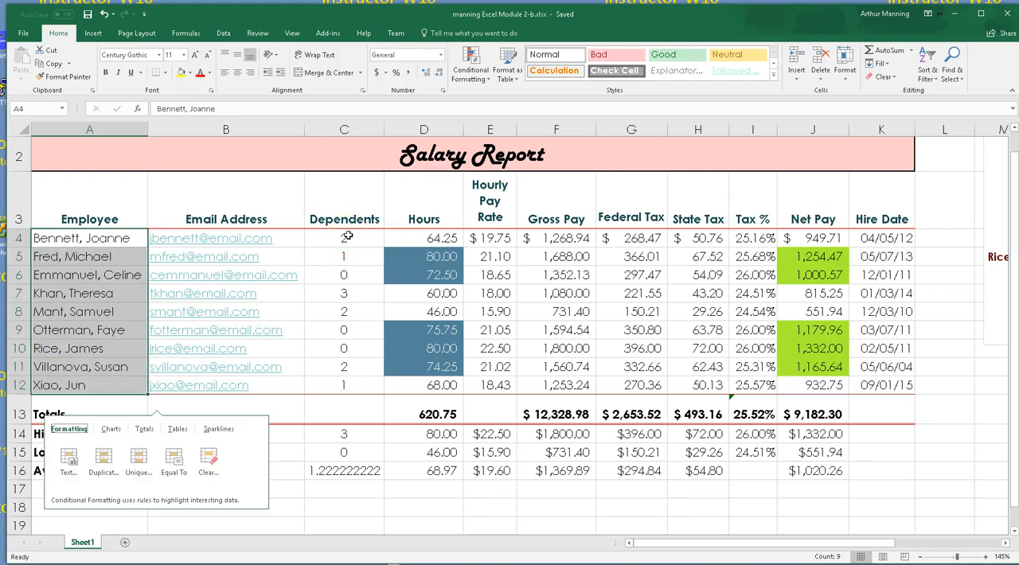
pyautogui.click(106, 241)
pyautogui.moveTo(136, 236); pyautogui.dragTo(126, 386)
pyautogui.keyDown('ctrl'); pyautogui.moveTo(345, 235); pyautogui.dragTo(345, 385); pyautogui.keyUp('ctrl')
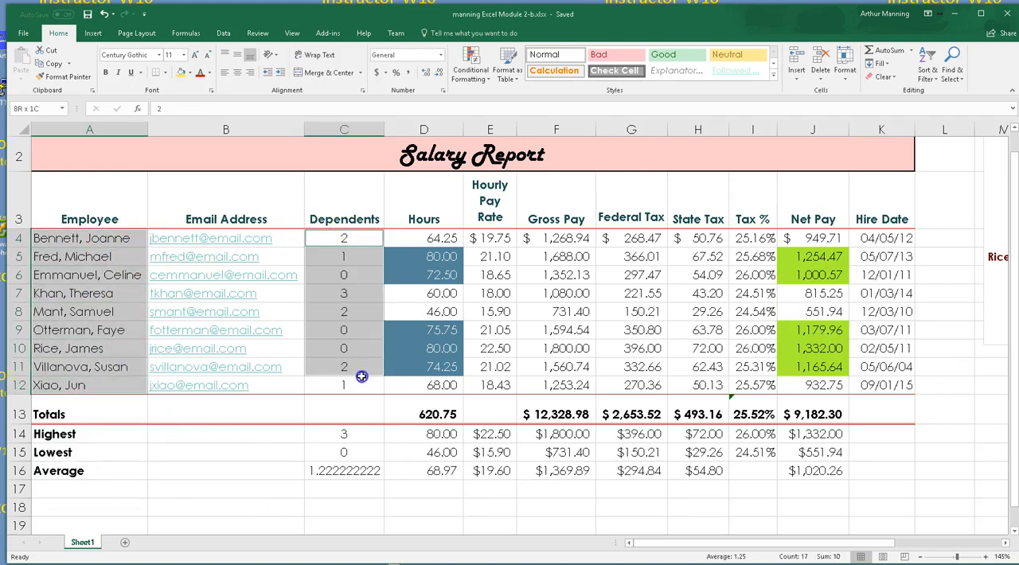
pyautogui.click(616, 410)
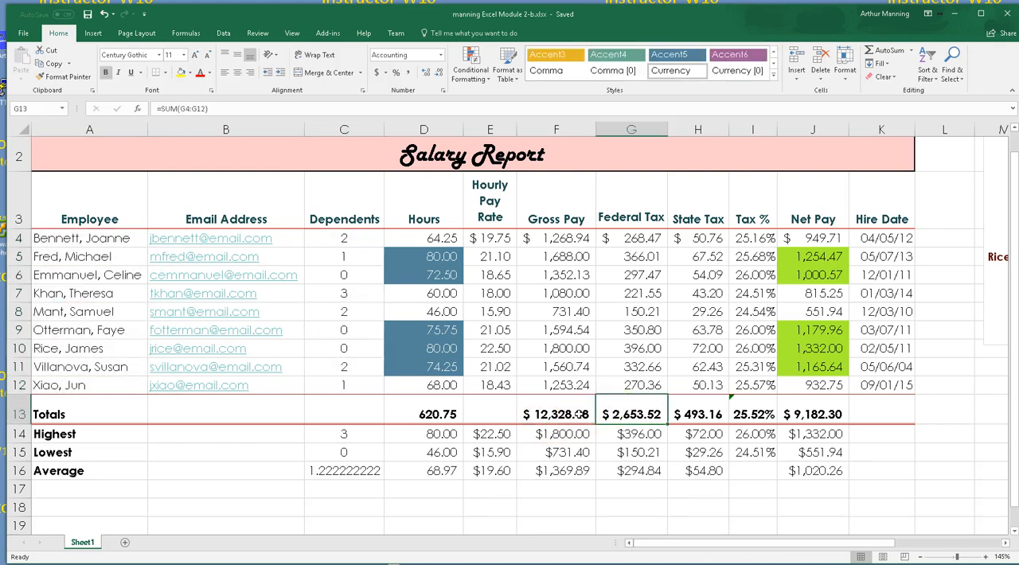
# Select the Totals row A13:J13 and the State Tax cells H4:H12 in turn, and view the latter's Quick Analysis formatting options
pyautogui.moveTo(101, 415); pyautogui.dragTo(813, 407)
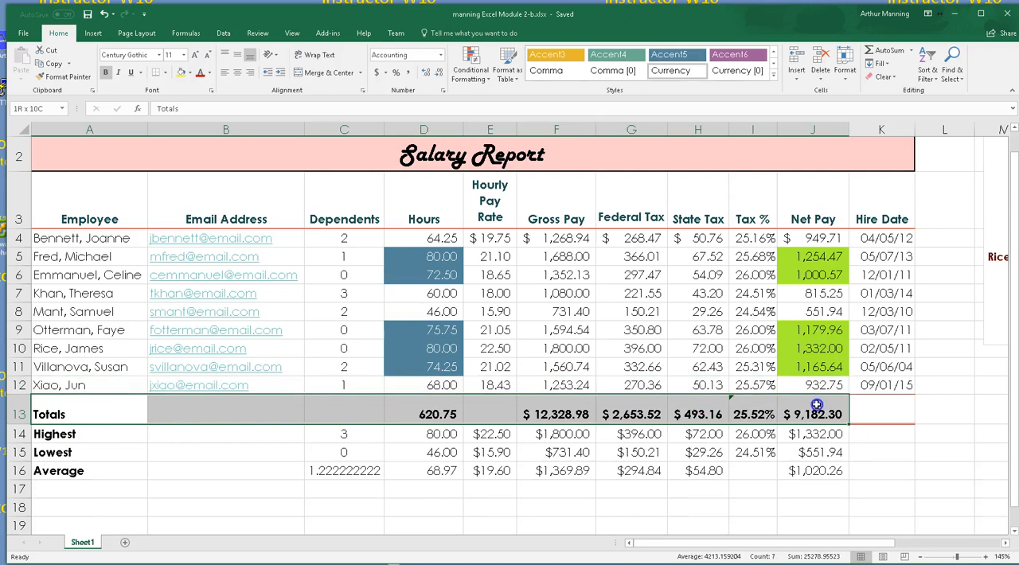
pyautogui.moveTo(703, 238); pyautogui.dragTo(704, 385)
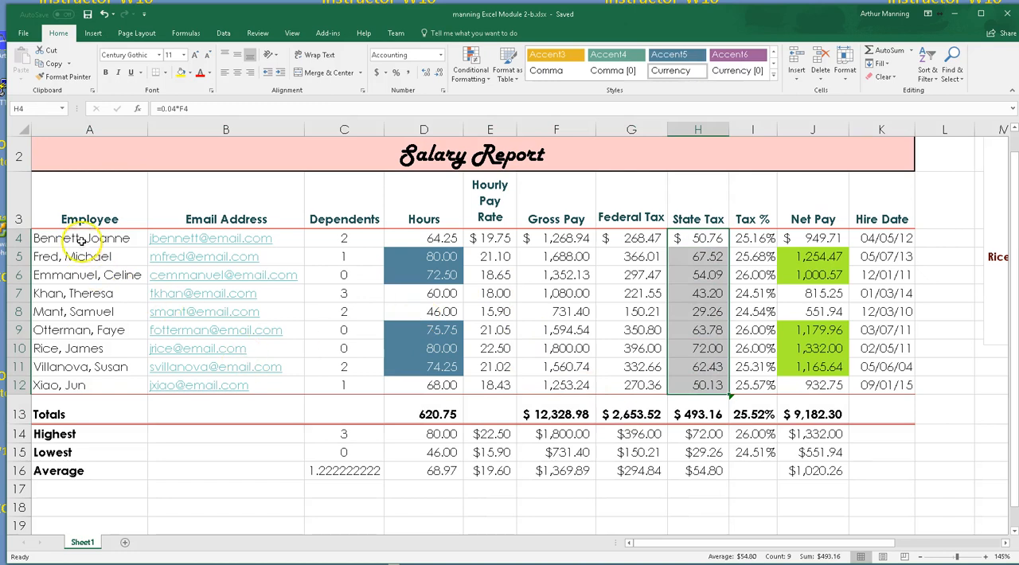
pyautogui.hotkey('ctrl', 'q')
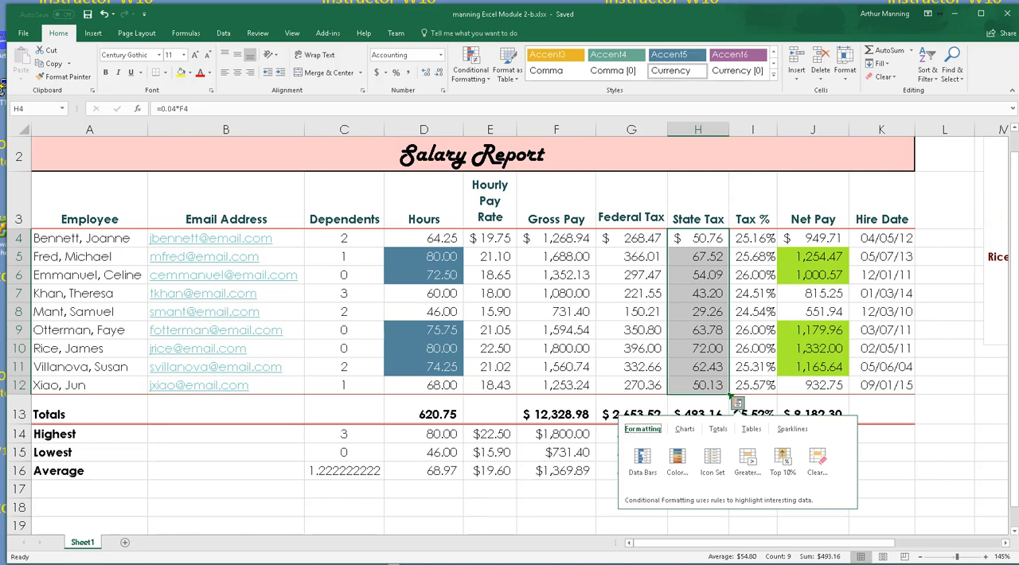
pyautogui.press('Escape')
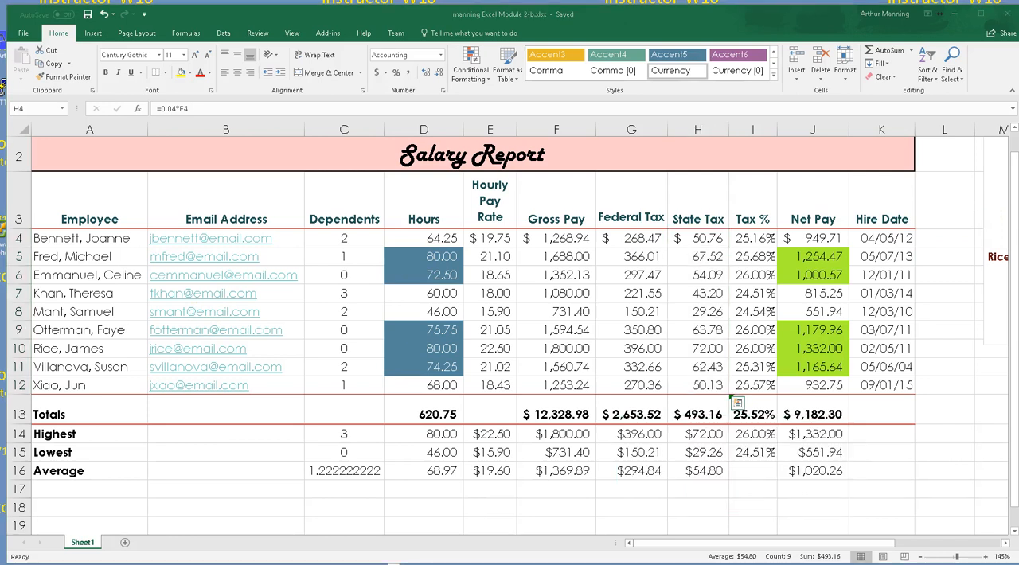